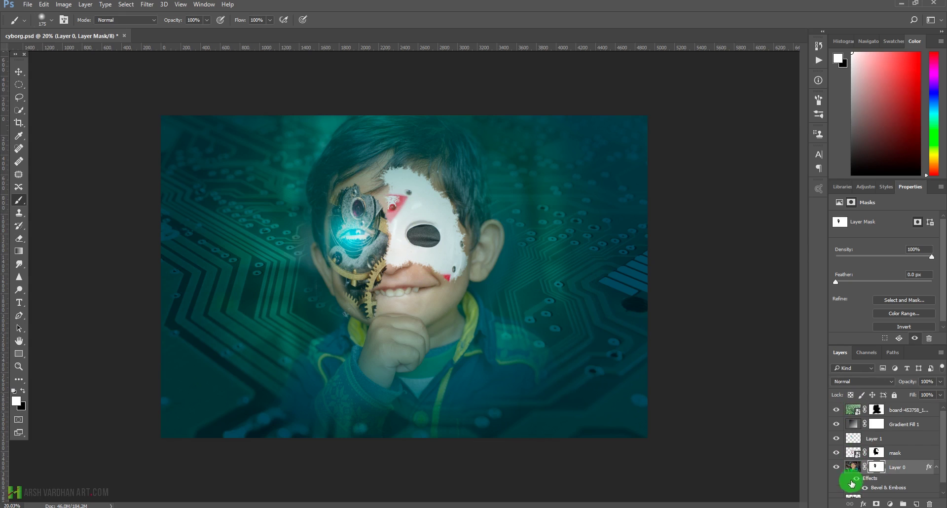
- Hide every layer except Layer 0 and disable Layer 0's layer mask to show the original portrait
{"action": "scroll", "coordinate": [852, 481], "scroll_direction": "down", "scroll_amount": 2}
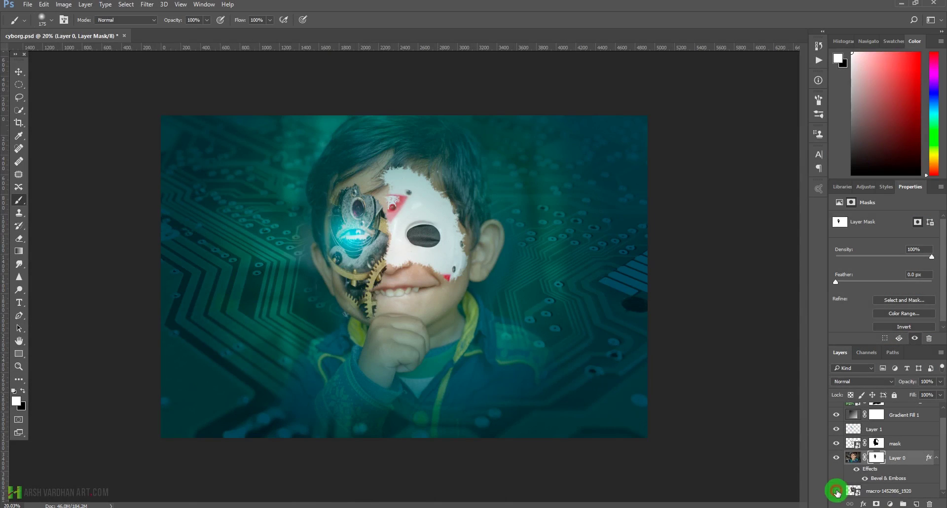
{"action": "left_click", "coordinate": [837, 445]}
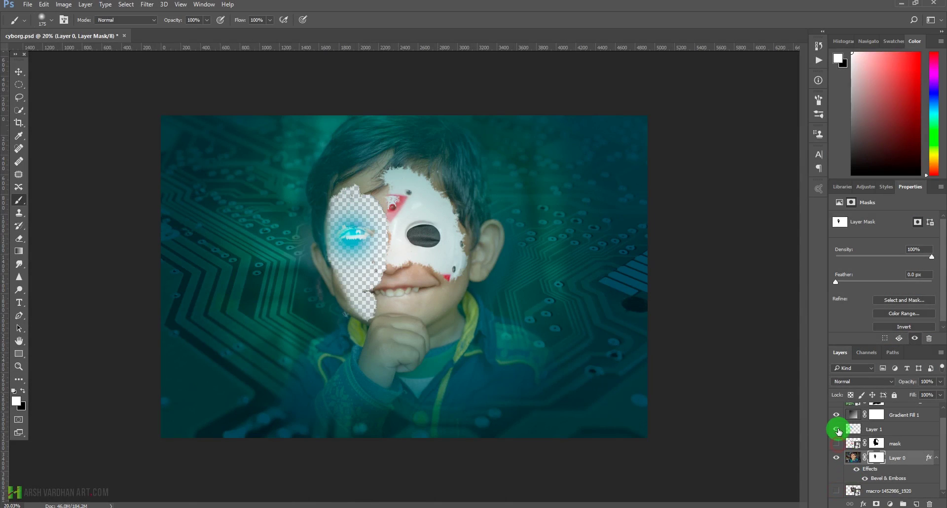
{"action": "left_click", "coordinate": [878, 455], "text": "shift"}
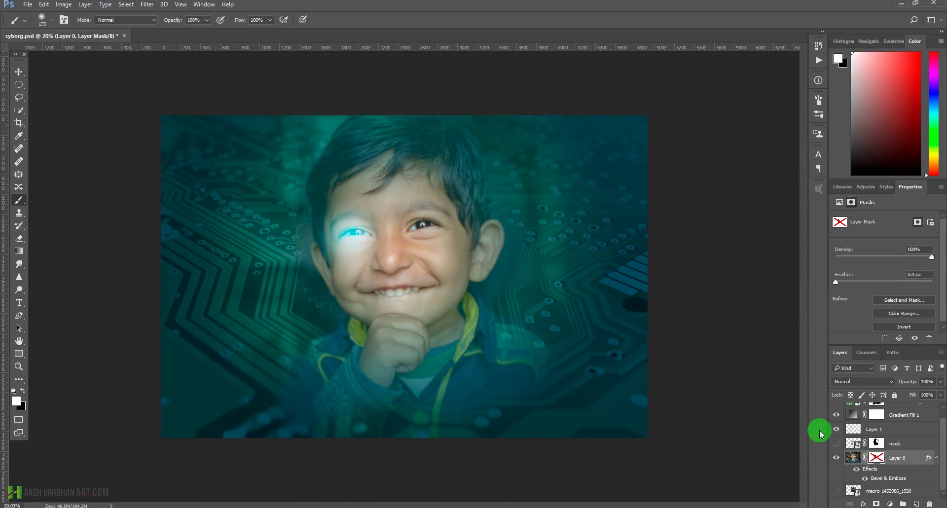
{"action": "left_click", "coordinate": [836, 429]}
{"action": "left_click", "coordinate": [838, 419]}
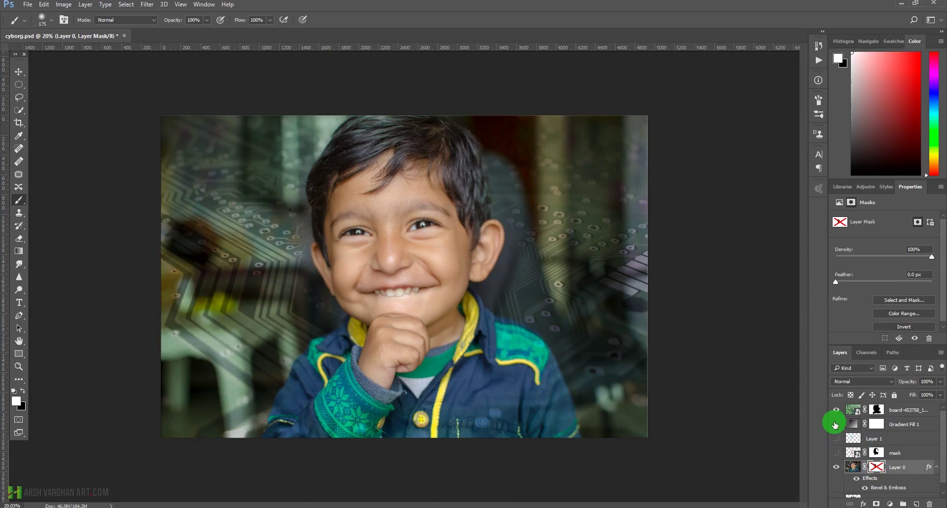
{"action": "left_click", "coordinate": [836, 402]}
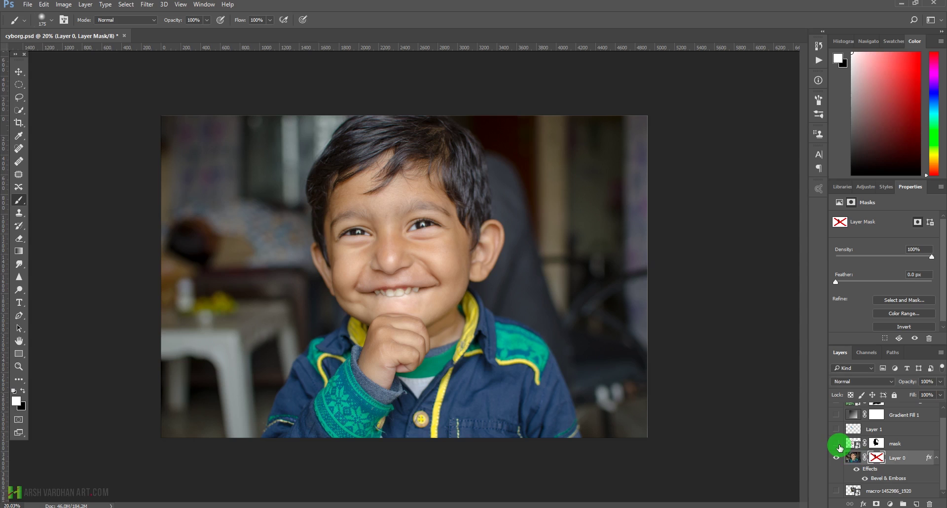
- Delete the layer masks of Layer 0 and the mask layer without applying them, and add a new white mask to Layer 0
{"action": "left_click", "coordinate": [881, 460], "text": "shift"}
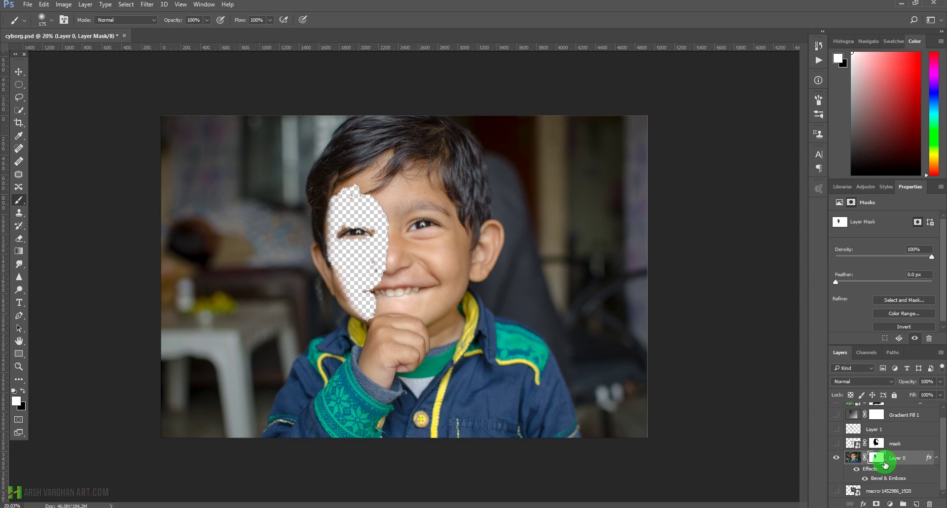
{"action": "left_click_drag", "start_coordinate": [904, 480], "coordinate": [938, 505]}
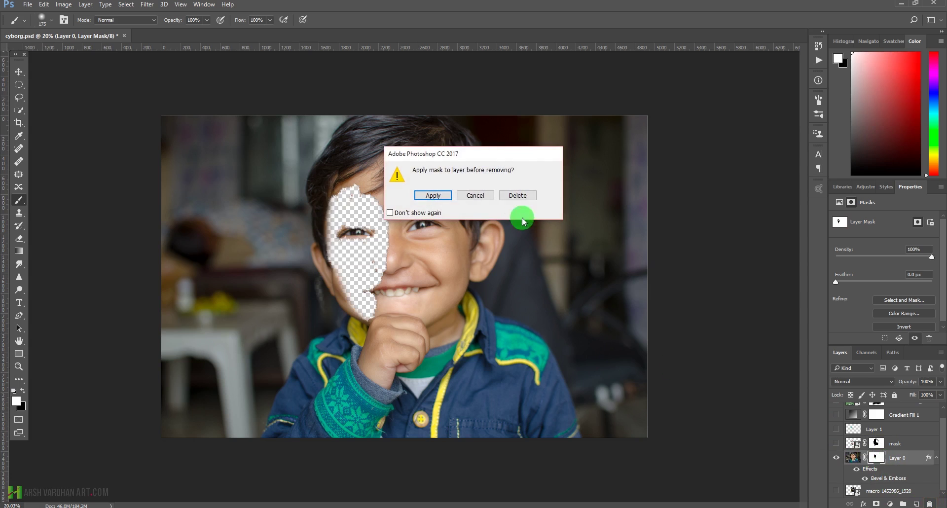
{"action": "left_click", "coordinate": [522, 197]}
{"action": "left_click", "coordinate": [886, 448]}
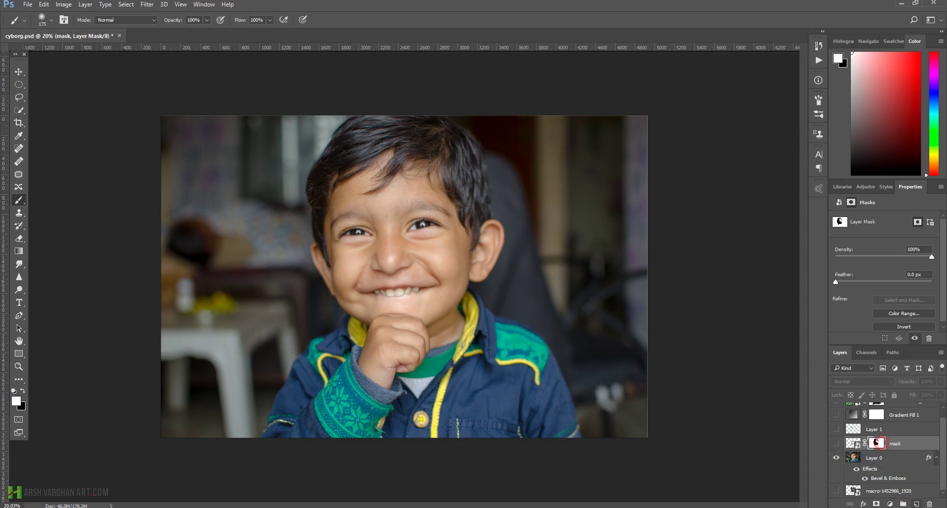
{"action": "left_click", "coordinate": [929, 503]}
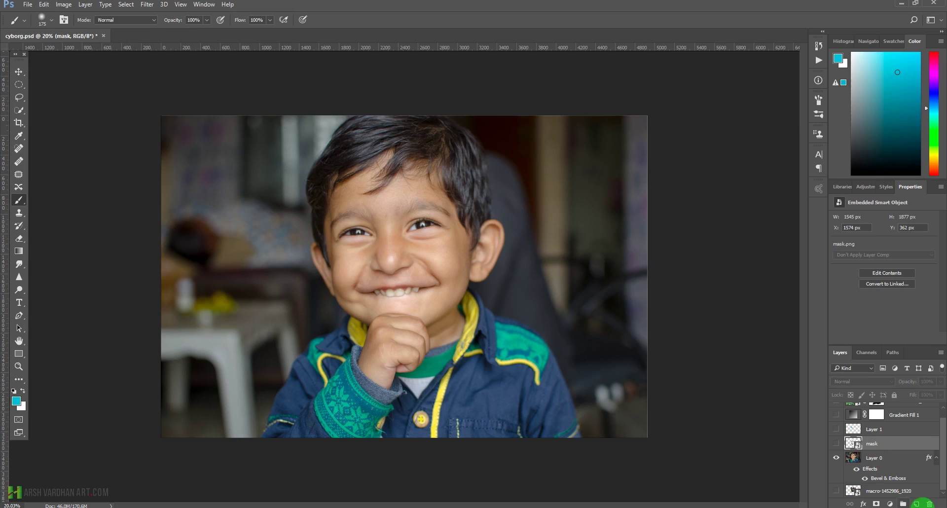
{"action": "left_click", "coordinate": [849, 455]}
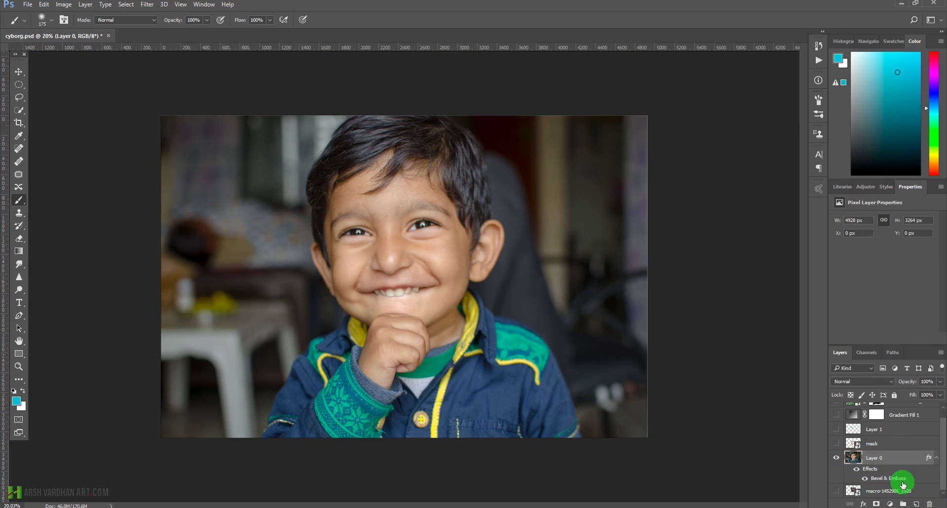
{"action": "left_click", "coordinate": [876, 503]}
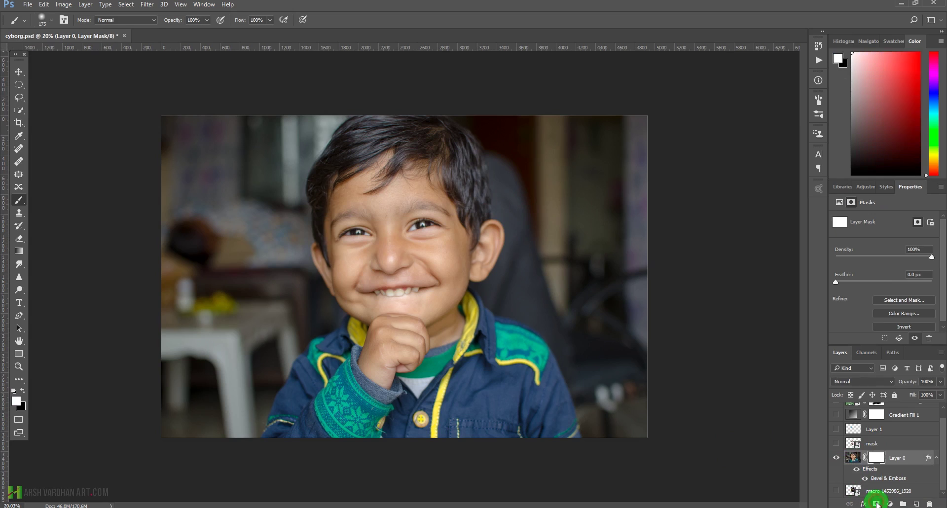
- Show the macro-1452986_1920 layer beneath Layer 0 and hide Layer 0's effects, keeping Layer 0's mask targeted
{"action": "left_click", "coordinate": [837, 491], "text": "alt"}
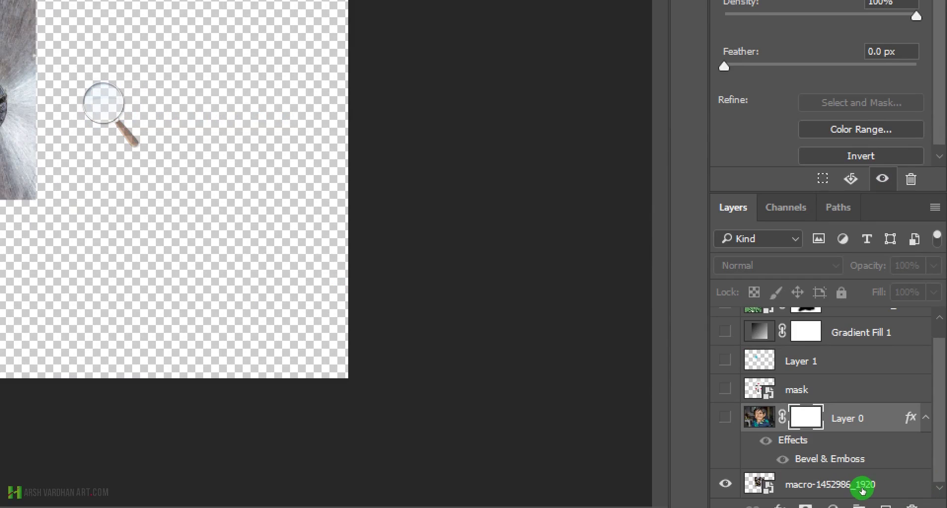
{"action": "left_click", "coordinate": [893, 492]}
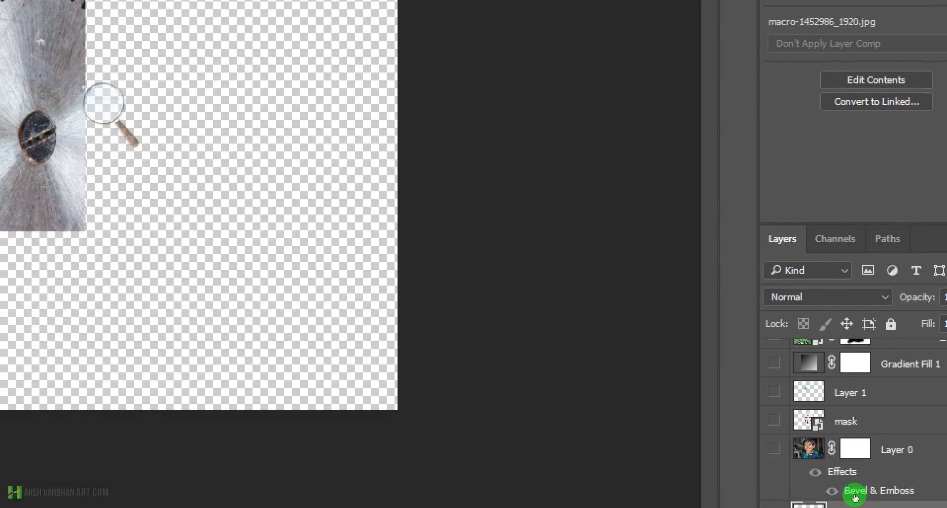
{"action": "left_click", "coordinate": [852, 450]}
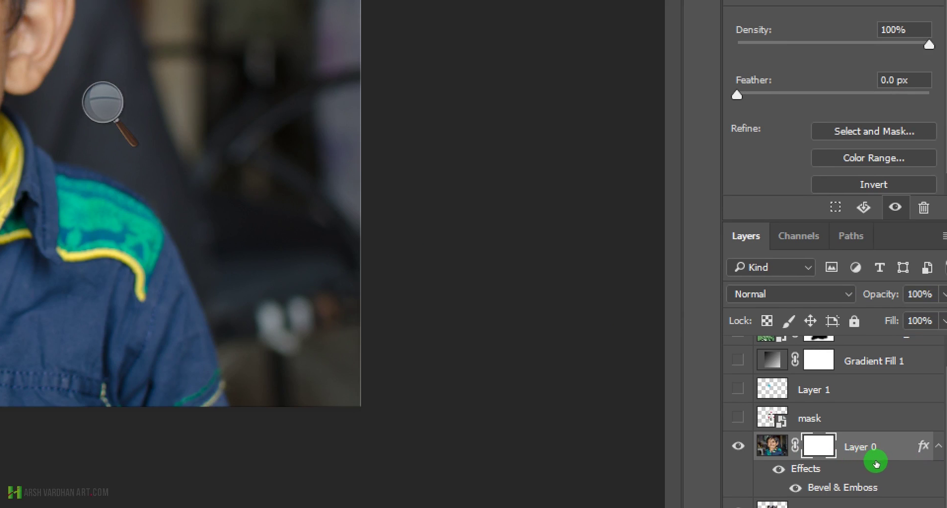
{"action": "left_click", "coordinate": [857, 468]}
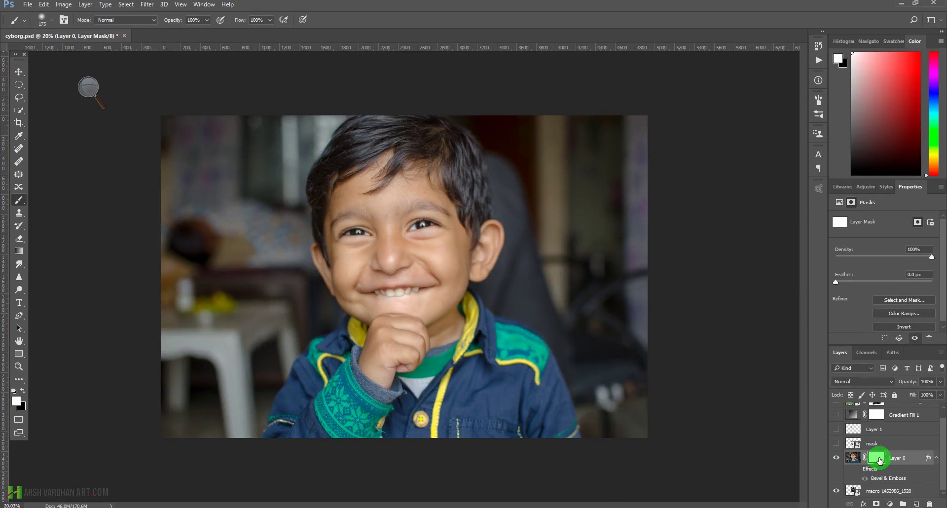
- Choose the rough-textured 60 px brush tip for painting on Layer 0's mask
{"action": "left_click_drag", "start_coordinate": [312, 247], "coordinate": [347, 274]}
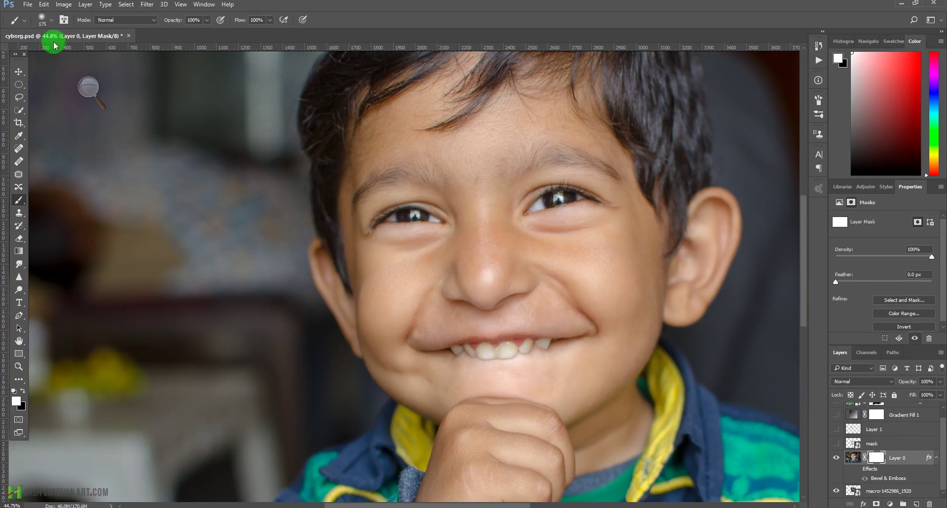
{"action": "left_click", "coordinate": [52, 22]}
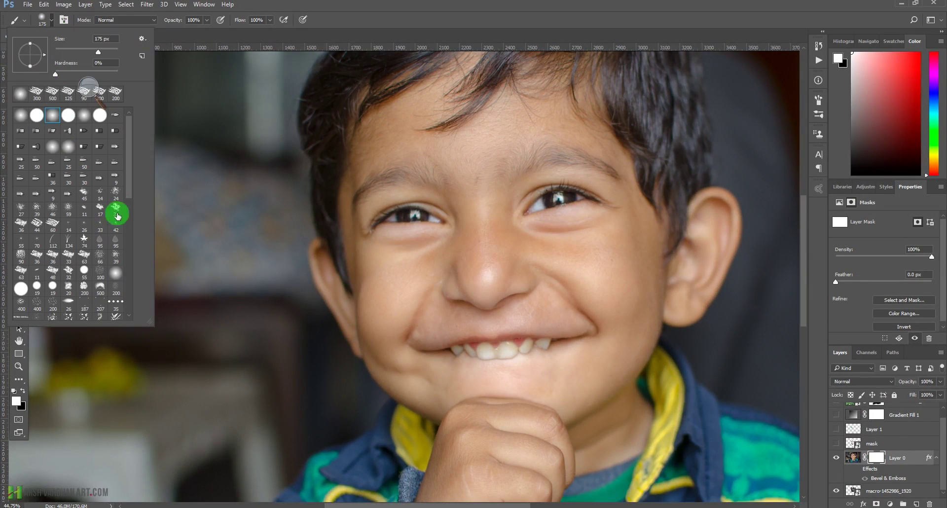
{"action": "scroll", "coordinate": [130, 180], "scroll_direction": "down", "scroll_amount": 1}
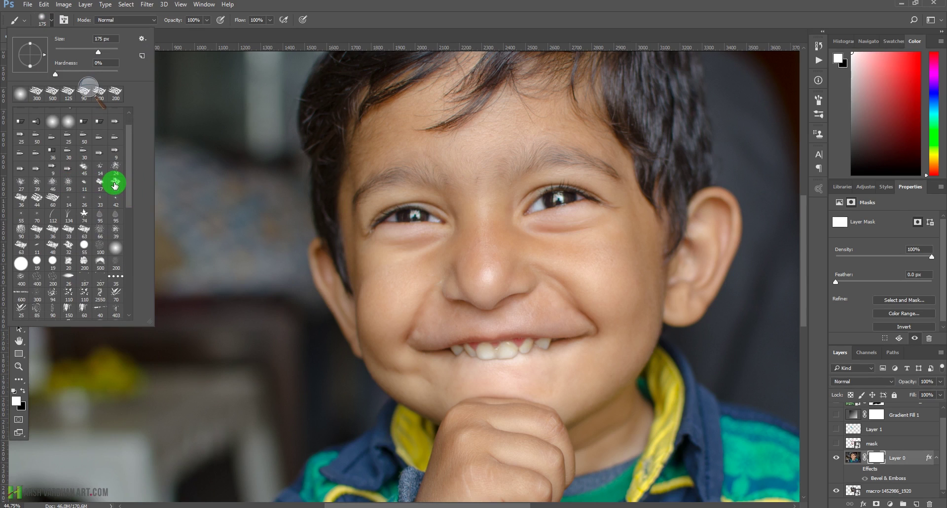
{"action": "left_click", "coordinate": [52, 198]}
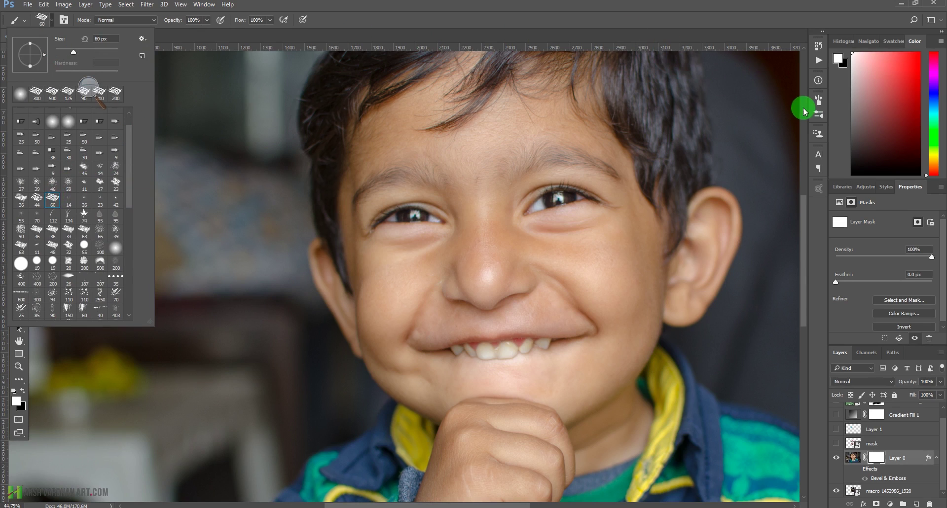
- Enable Shape Dynamics for the brush with size jitter at 79% and angle jitter at 100%
{"action": "left_click", "coordinate": [818, 99]}
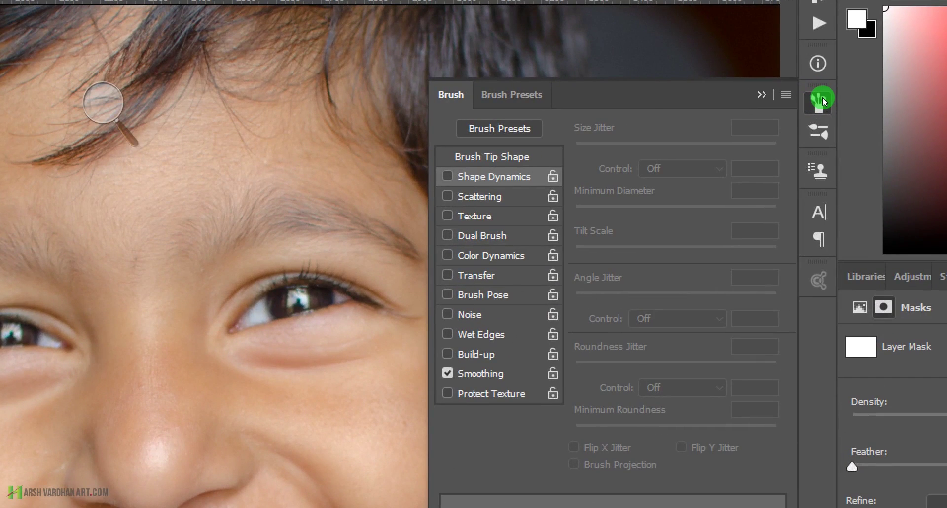
{"action": "left_click", "coordinate": [634, 136]}
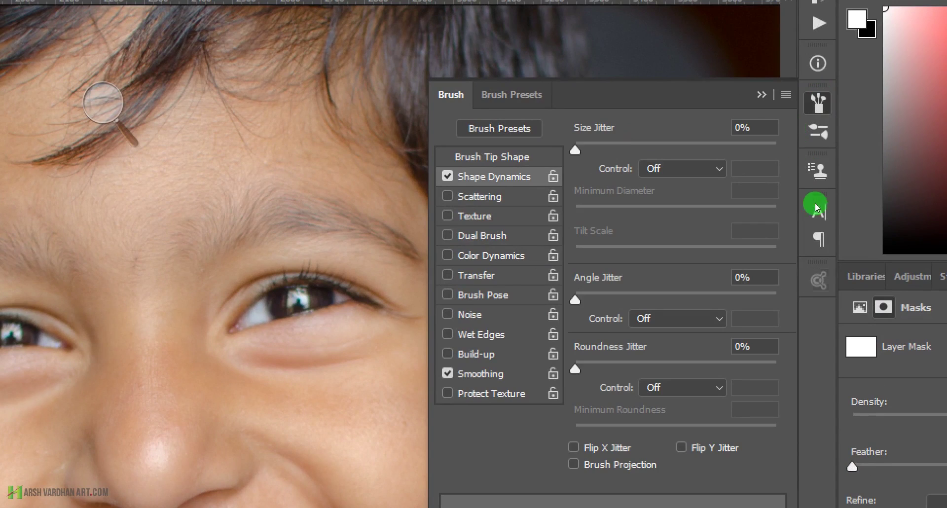
{"action": "left_click_drag", "start_coordinate": [700, 120], "coordinate": [776, 124]}
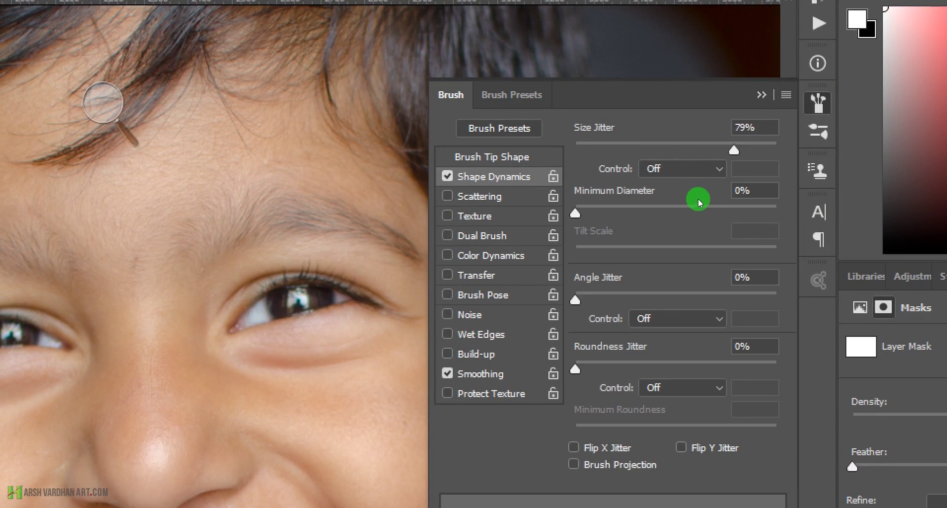
{"action": "left_click_drag", "start_coordinate": [698, 198], "coordinate": [797, 201]}
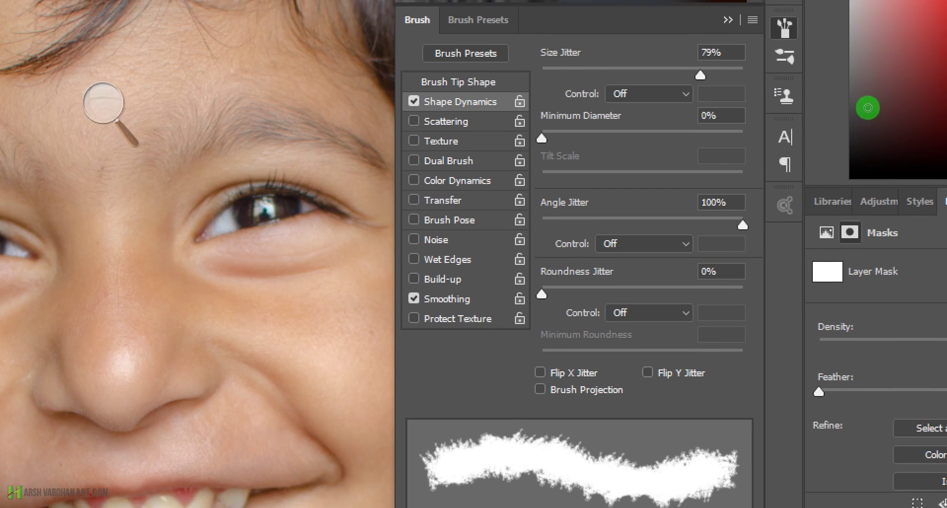
{"action": "key", "text": "F5"}
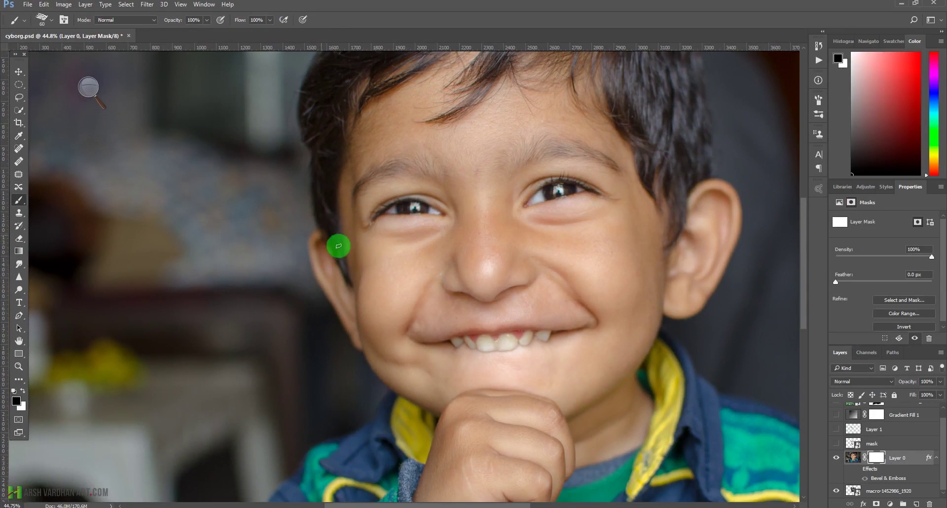
- Paint black on Layer 0's mask with a 175 px brush above the boy's right eyebrow and over the cheek below that eye
{"action": "scroll", "coordinate": [397, 236], "scroll_direction": "down", "scroll_amount": 3}
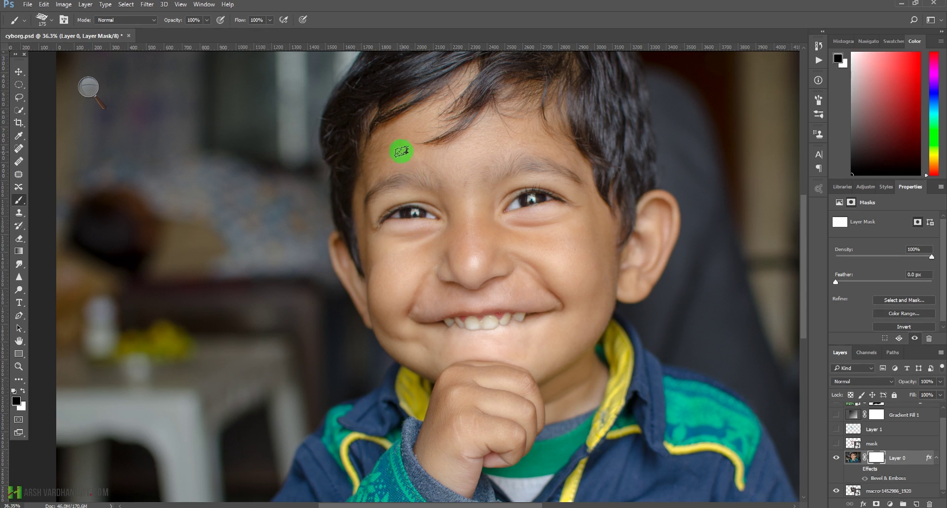
{"action": "mouse_move", "coordinate": [401, 151]}
{"action": "left_mouse_down"}
{"action": "mouse_move", "coordinate": [389, 167]}
{"action": "mouse_move", "coordinate": [404, 137]}
{"action": "mouse_move", "coordinate": [397, 163]}
{"action": "mouse_move", "coordinate": [438, 166]}
{"action": "mouse_move", "coordinate": [388, 161]}
{"action": "mouse_move", "coordinate": [370, 182]}
{"action": "mouse_move", "coordinate": [385, 162]}
{"action": "left_mouse_up"}
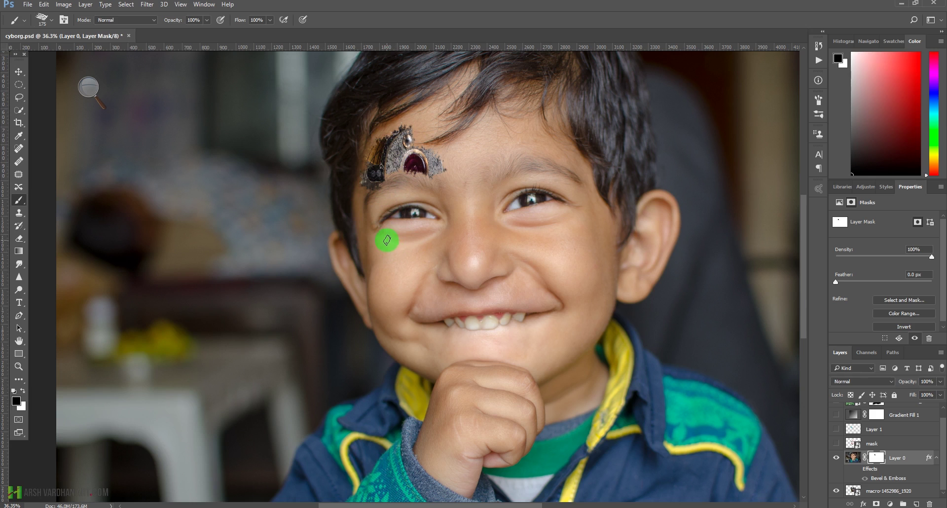
{"action": "mouse_move", "coordinate": [386, 239]}
{"action": "left_mouse_down"}
{"action": "mouse_move", "coordinate": [433, 240]}
{"action": "mouse_move", "coordinate": [383, 246]}
{"action": "mouse_move", "coordinate": [389, 292]}
{"action": "mouse_move", "coordinate": [384, 274]}
{"action": "mouse_move", "coordinate": [380, 301]}
{"action": "mouse_move", "coordinate": [396, 323]}
{"action": "mouse_move", "coordinate": [421, 258]}
{"action": "mouse_move", "coordinate": [400, 268]}
{"action": "mouse_move", "coordinate": [404, 248]}
{"action": "mouse_move", "coordinate": [434, 242]}
{"action": "mouse_move", "coordinate": [405, 302]}
{"action": "left_mouse_up"}
- Paint smaller black patches on the mask over the mid-forehead, nose, chin and opposite cheek, reducing the brush to 125 and 100 px
{"action": "key", "text": "bracketleft"}
{"action": "left_click_drag", "start_coordinate": [492, 133], "coordinate": [469, 153]}
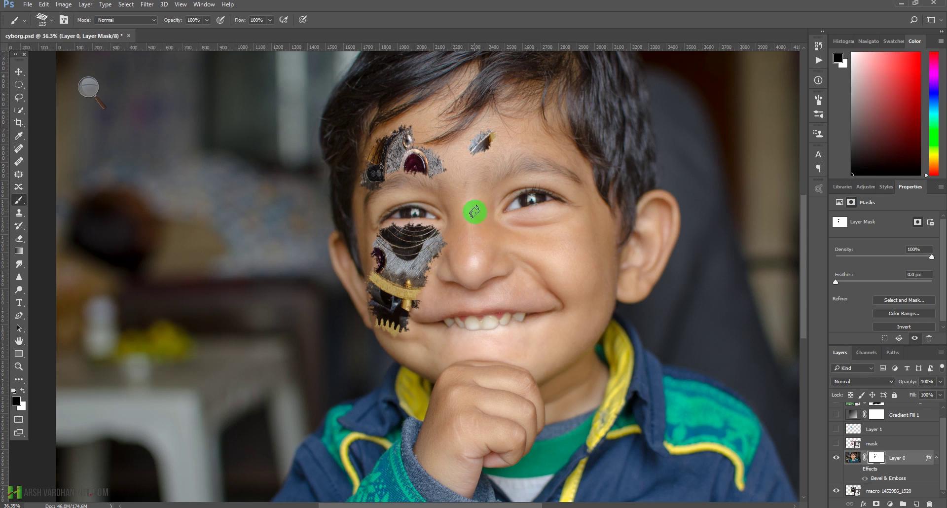
{"action": "left_click_drag", "start_coordinate": [474, 225], "coordinate": [474, 217]}
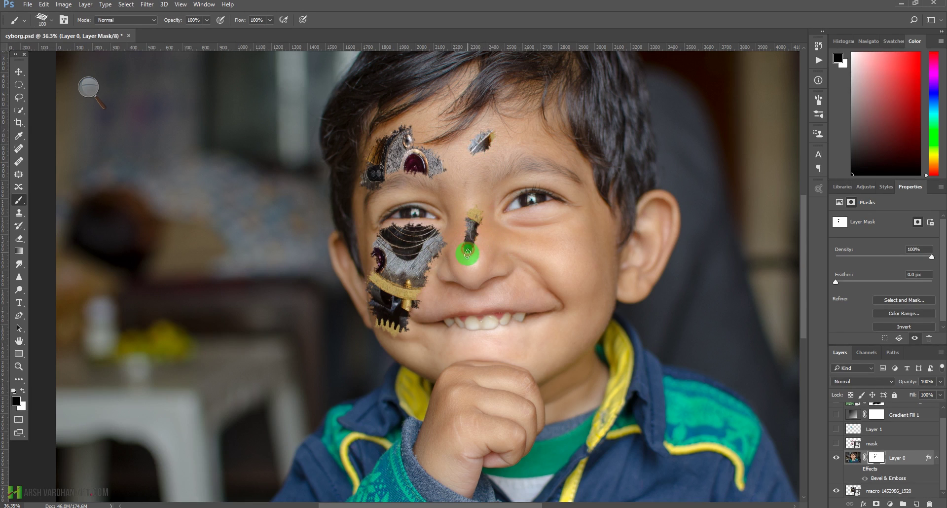
{"action": "left_click_drag", "start_coordinate": [445, 352], "coordinate": [428, 349]}
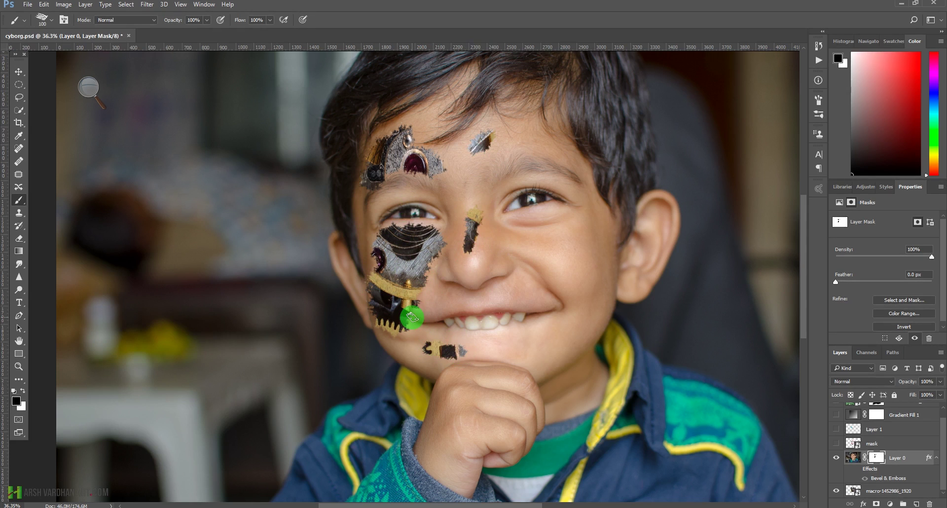
{"action": "mouse_move", "coordinate": [563, 256]}
{"action": "left_mouse_down"}
{"action": "mouse_move", "coordinate": [564, 246]}
{"action": "mouse_move", "coordinate": [560, 256]}
{"action": "mouse_move", "coordinate": [572, 265]}
{"action": "left_mouse_up"}
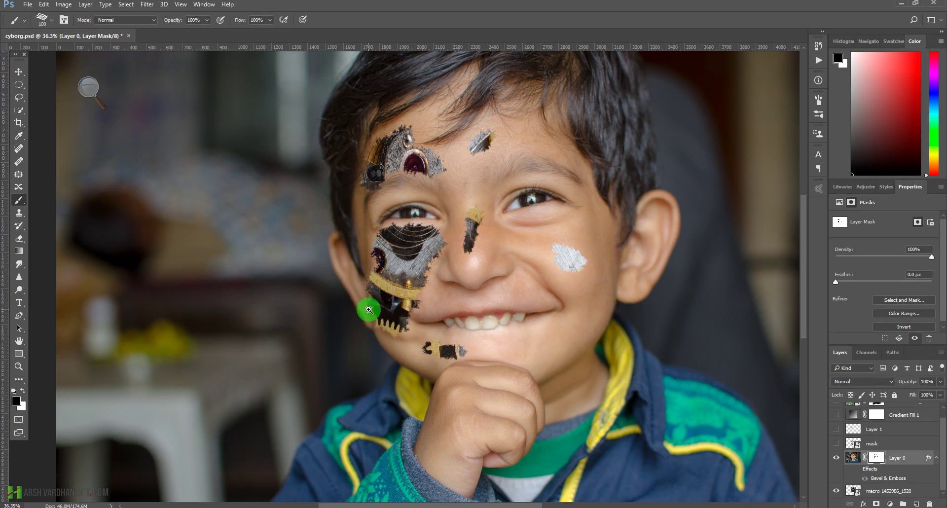
- Switch the foreground color to white and refine the edges of the cheek cut-out on Layer 0's mask
{"action": "left_click_drag", "start_coordinate": [369, 309], "coordinate": [397, 332]}
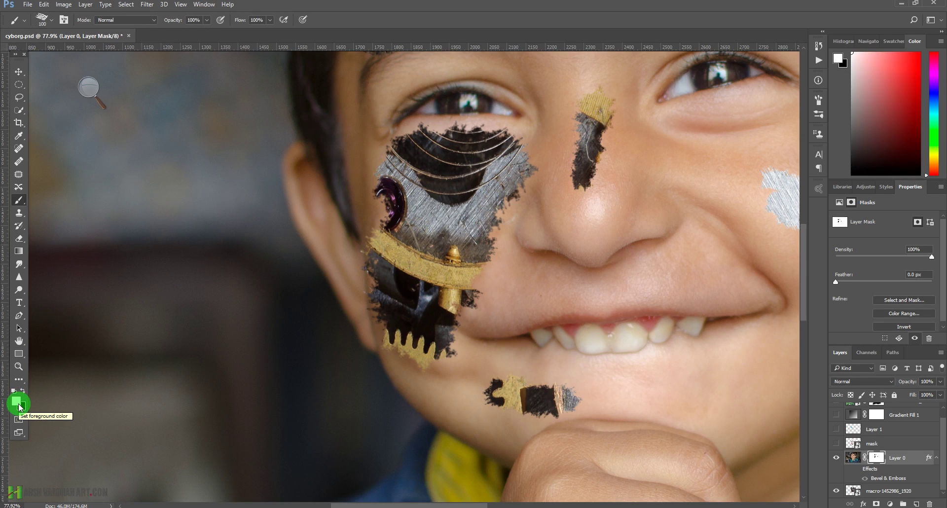
{"action": "mouse_move", "coordinate": [366, 228]}
{"action": "left_mouse_down"}
{"action": "mouse_move", "coordinate": [367, 313]}
{"action": "mouse_move", "coordinate": [382, 348]}
{"action": "mouse_move", "coordinate": [425, 375]}
{"action": "left_mouse_up"}
{"action": "mouse_move", "coordinate": [585, 227]}
{"action": "left_mouse_down"}
{"action": "mouse_move", "coordinate": [541, 226]}
{"action": "mouse_move", "coordinate": [539, 252]}
{"action": "left_mouse_up"}
{"action": "left_click_drag", "start_coordinate": [353, 231], "coordinate": [410, 247]}
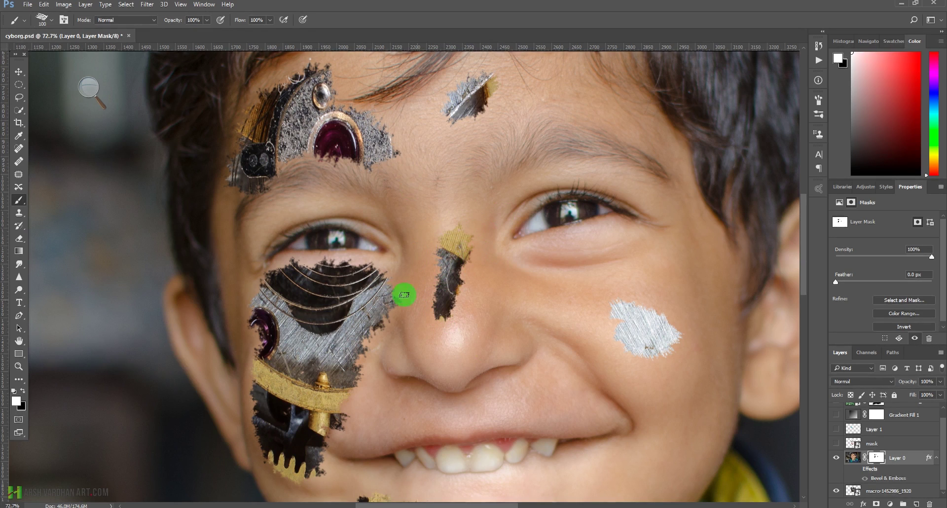
- Enable the Bevel & Emboss effect in Layer 0's layer style
{"action": "double_click", "coordinate": [929, 461]}
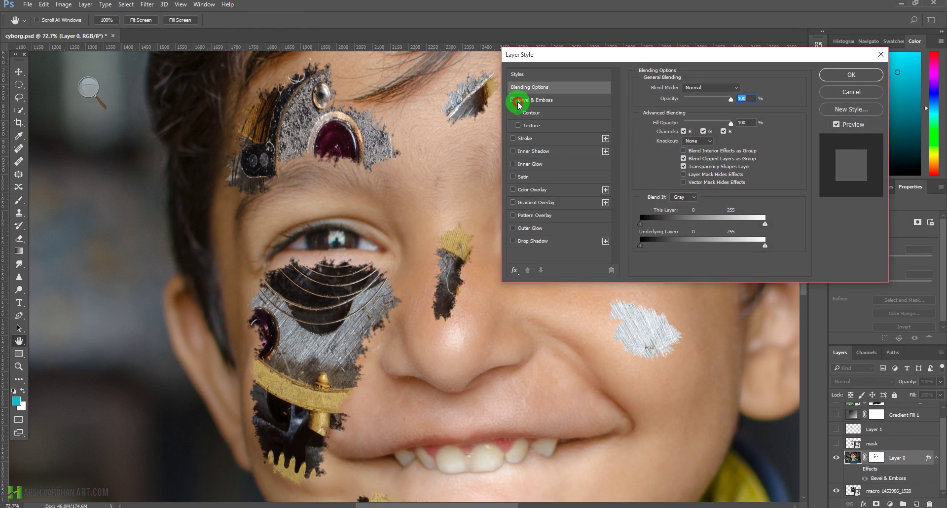
{"action": "left_click", "coordinate": [512, 99]}
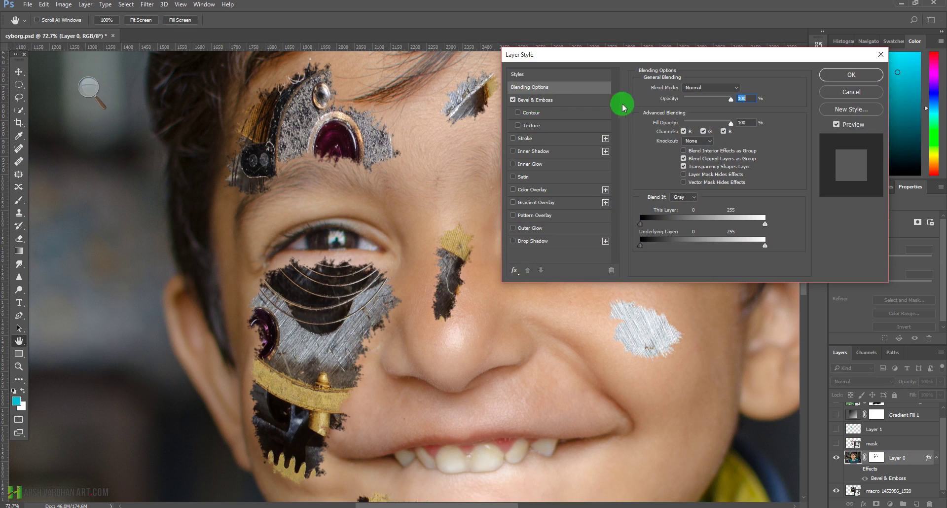
{"action": "left_click", "coordinate": [844, 92]}
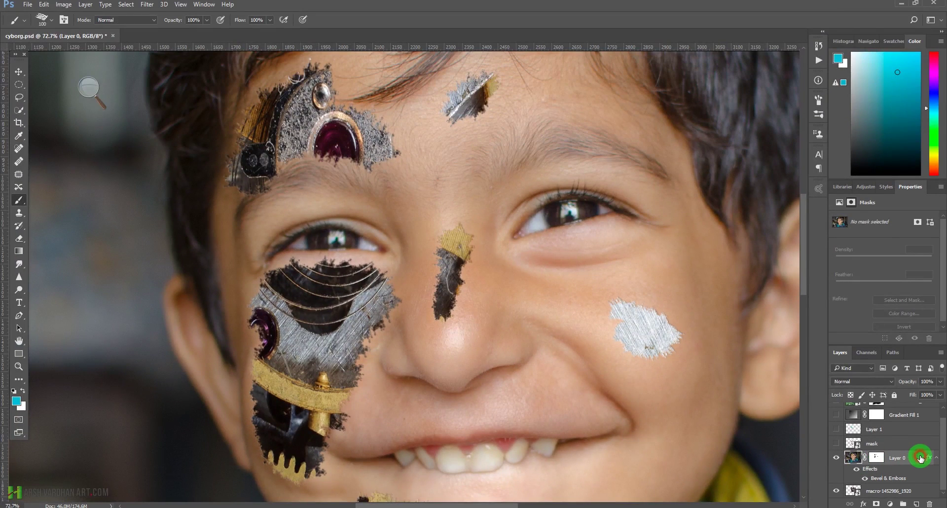
- In Layer 0's Bevel & Emboss settings, keep the Inner Bevel style and set the depth to 220% and the size to 6 px
{"action": "double_click", "coordinate": [920, 458]}
{"action": "left_click_drag", "start_coordinate": [658, 55], "coordinate": [618, 106]}
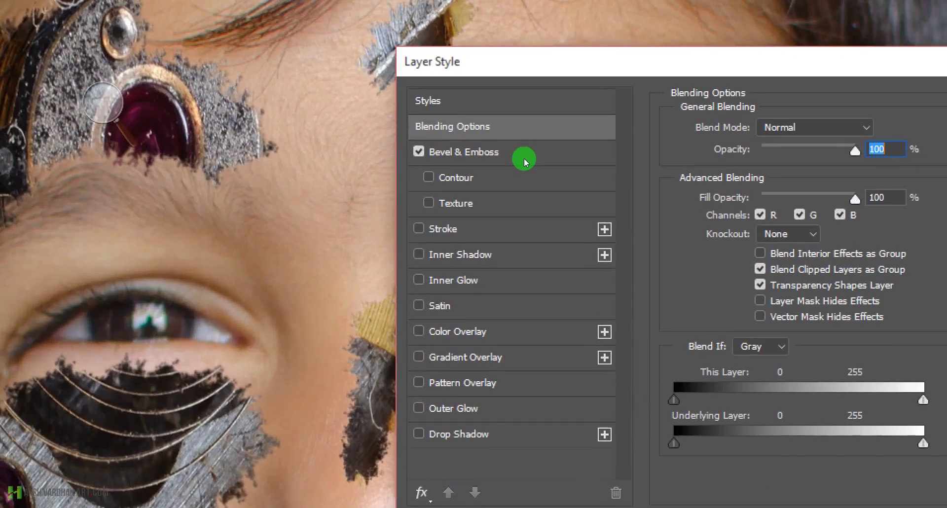
{"action": "left_click", "coordinate": [505, 156]}
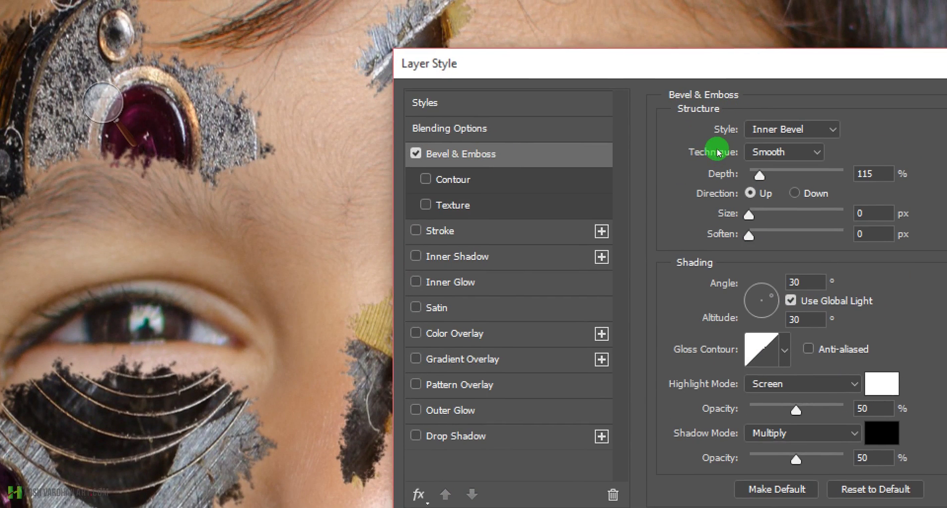
{"action": "left_click", "coordinate": [789, 128]}
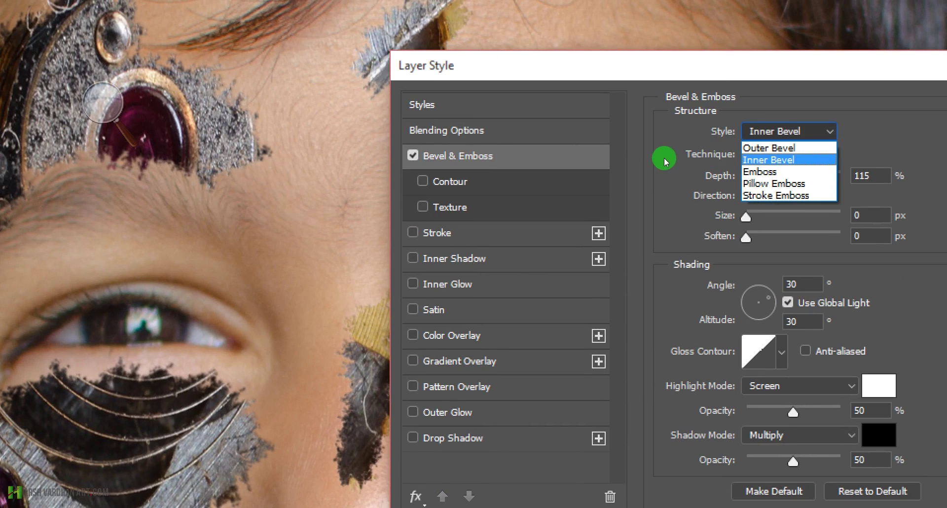
{"action": "left_click", "coordinate": [664, 157]}
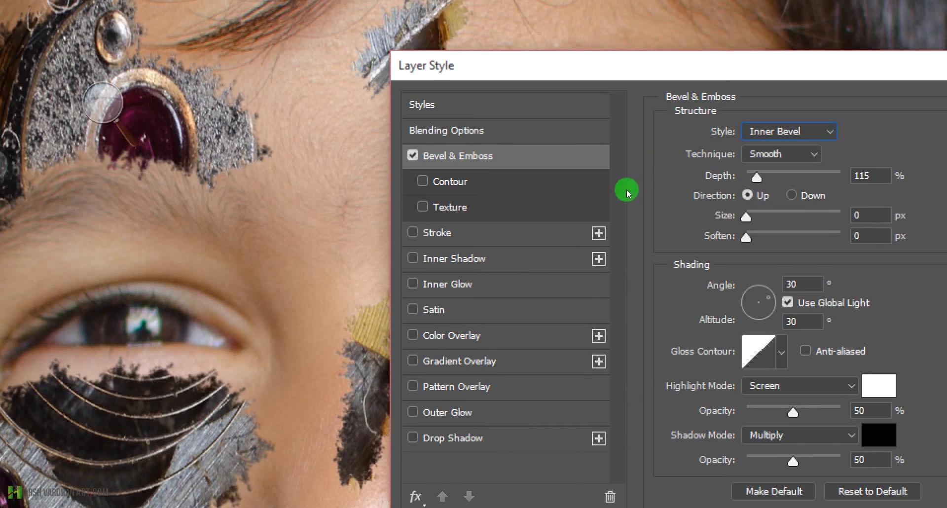
{"action": "left_click_drag", "start_coordinate": [643, 161], "coordinate": [642, 185]}
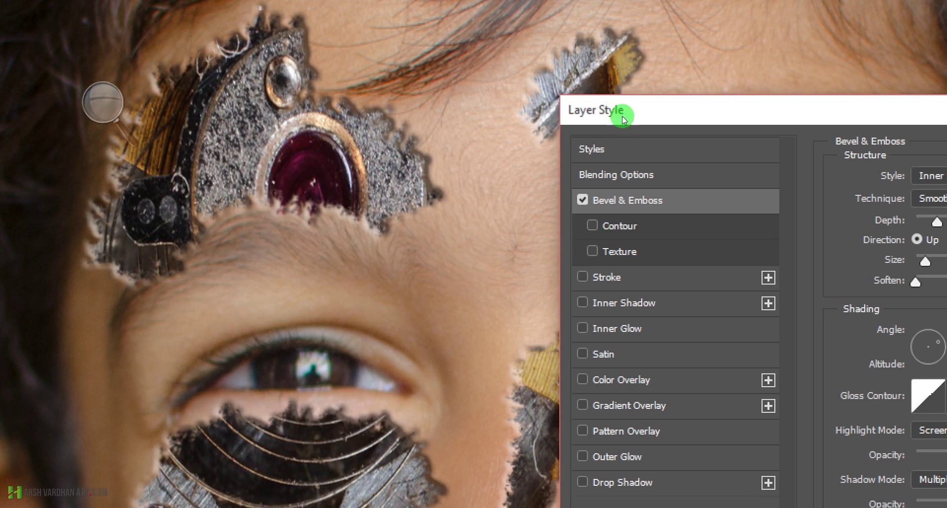
{"action": "left_click_drag", "start_coordinate": [662, 116], "coordinate": [506, 47]}
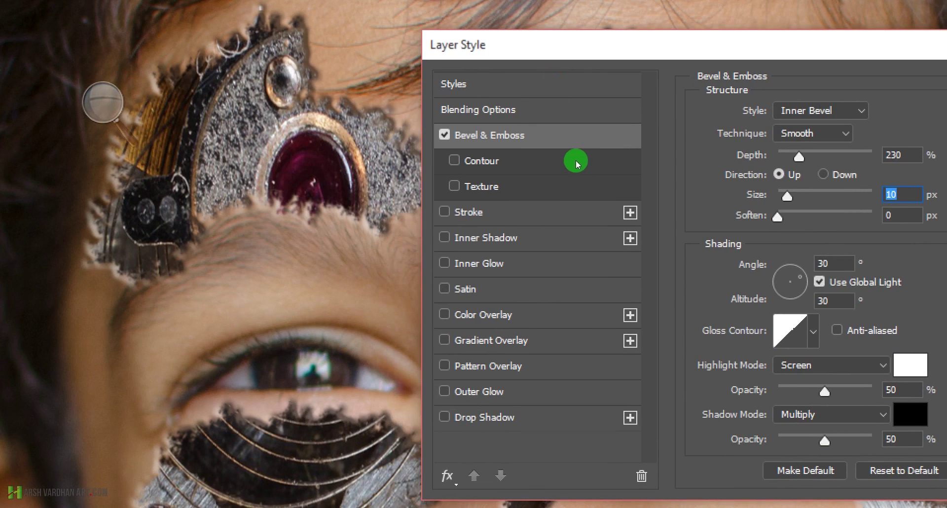
{"action": "key", "text": "Down"}
{"action": "key", "text": "Down"}
{"action": "key", "text": "Down"}
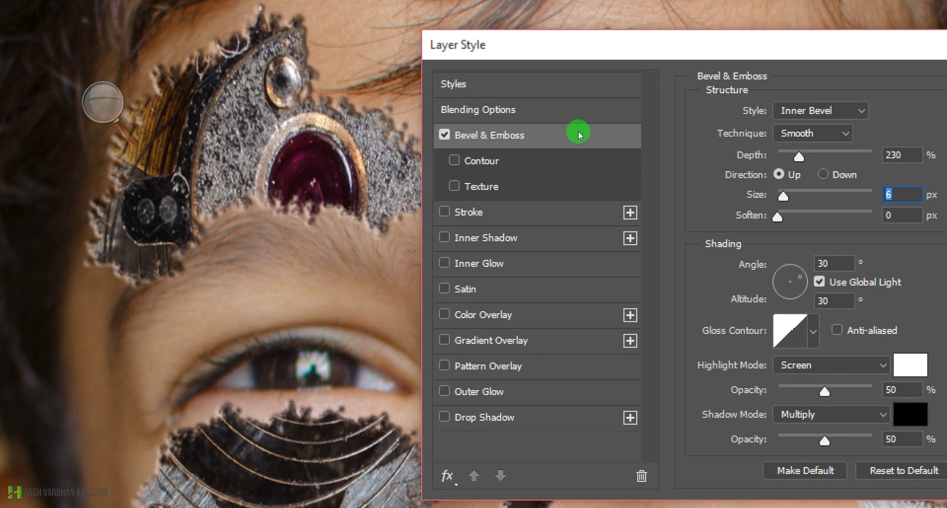
{"action": "mouse_move", "coordinate": [578, 131]}
{"action": "left_mouse_down"}
{"action": "mouse_move", "coordinate": [598, 134]}
{"action": "mouse_move", "coordinate": [575, 135]}
{"action": "left_mouse_up"}
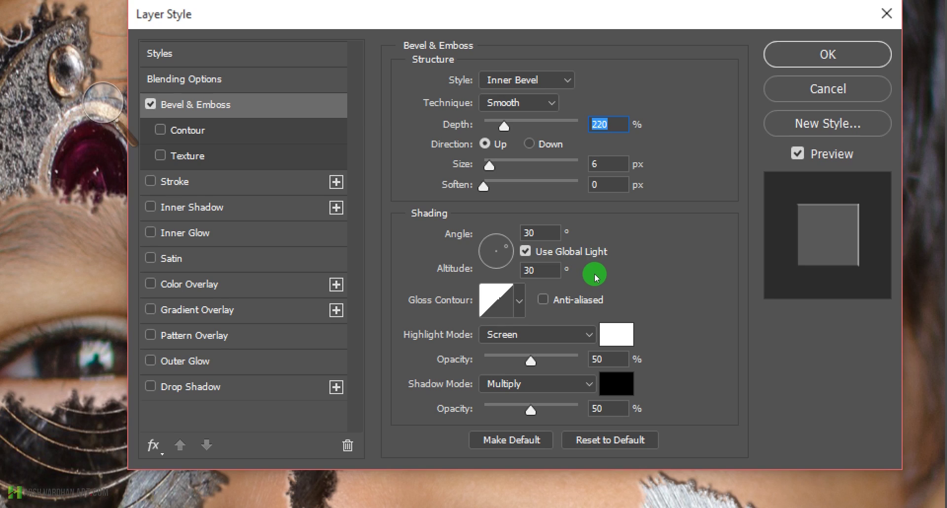
- Set the bevel's highlight opacity to 56% and its shadow opacity to 52%
{"action": "left_click_drag", "start_coordinate": [531, 410], "coordinate": [552, 410]}
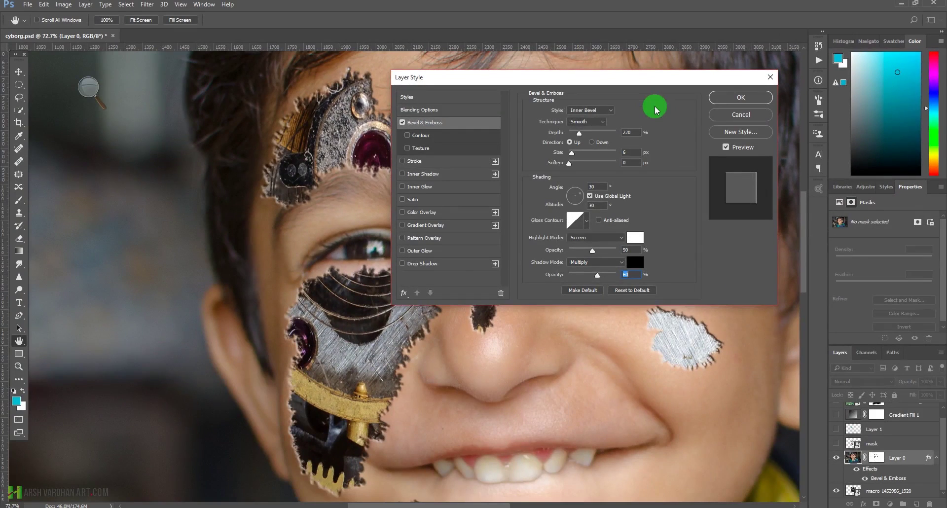
{"action": "left_click_drag", "start_coordinate": [623, 78], "coordinate": [719, 69]}
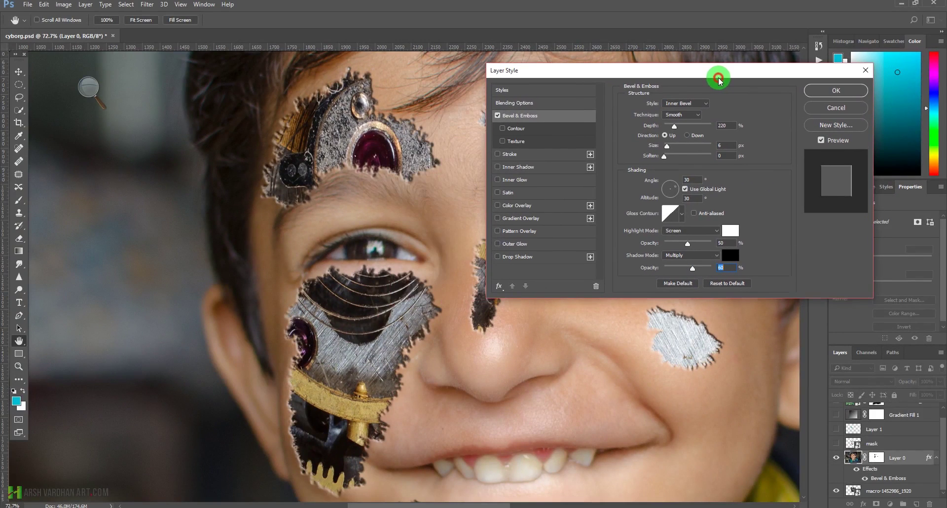
{"action": "left_click_drag", "start_coordinate": [693, 269], "coordinate": [692, 246]}
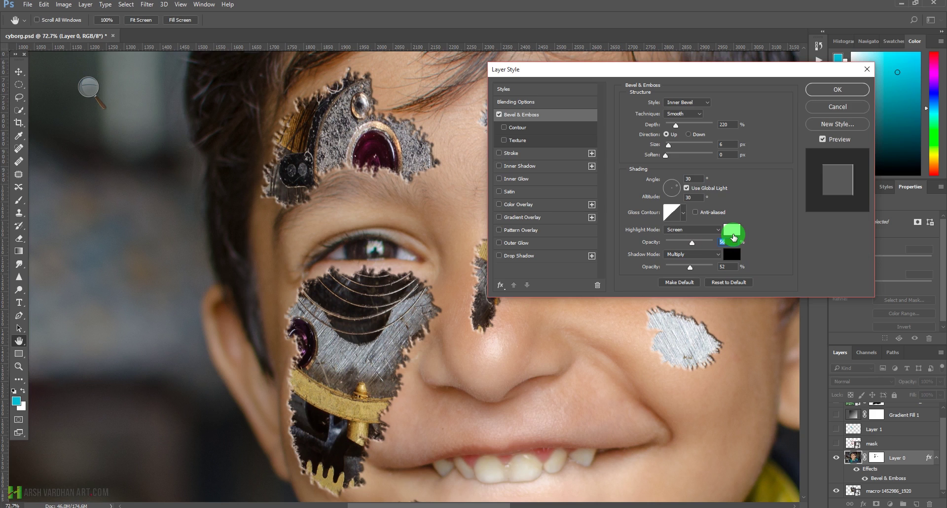
- Set the bevel's highlight color to the light skin tone #c4a185 sampled from the boy's face
{"action": "left_click", "coordinate": [733, 232]}
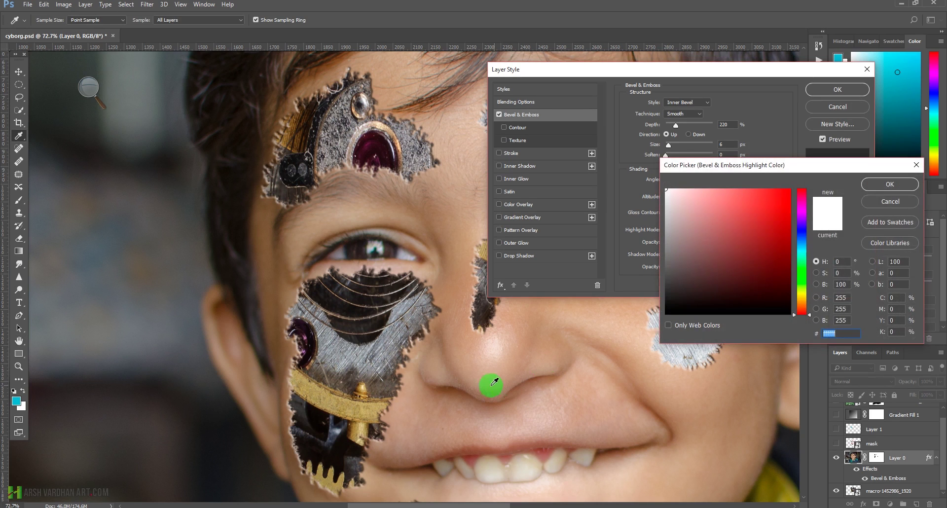
{"action": "left_click", "coordinate": [511, 364]}
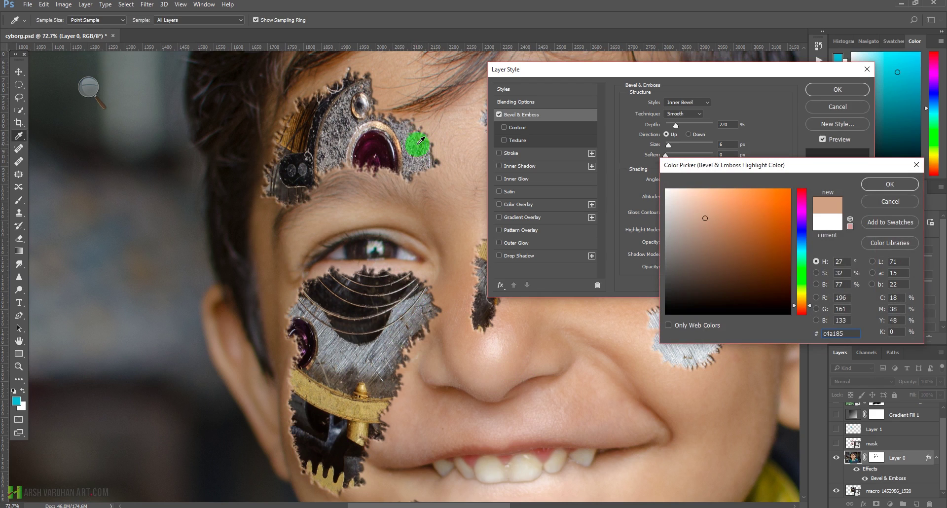
{"action": "left_click", "coordinate": [889, 184]}
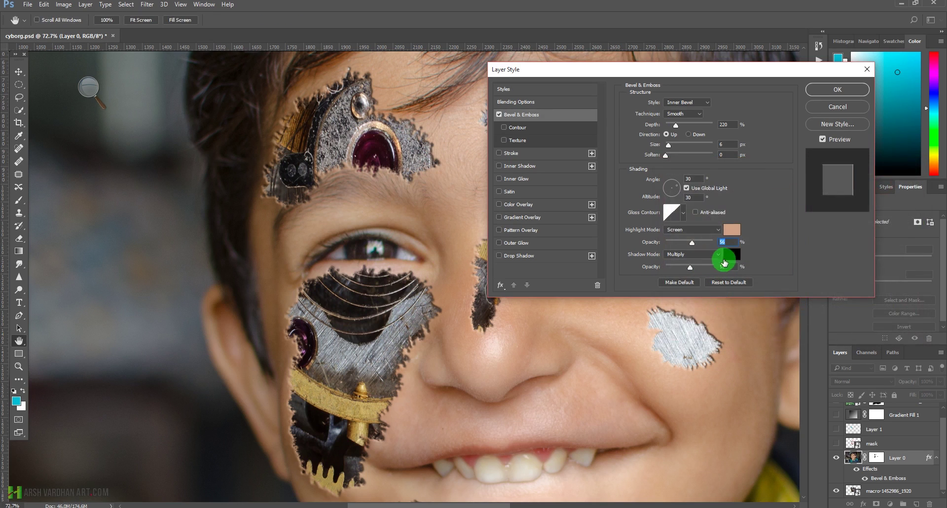
- Set the bevel's shadow color to a very dark brown derived from a shaded skin tone beside the eye, and apply the layer style
{"action": "left_click", "coordinate": [730, 255]}
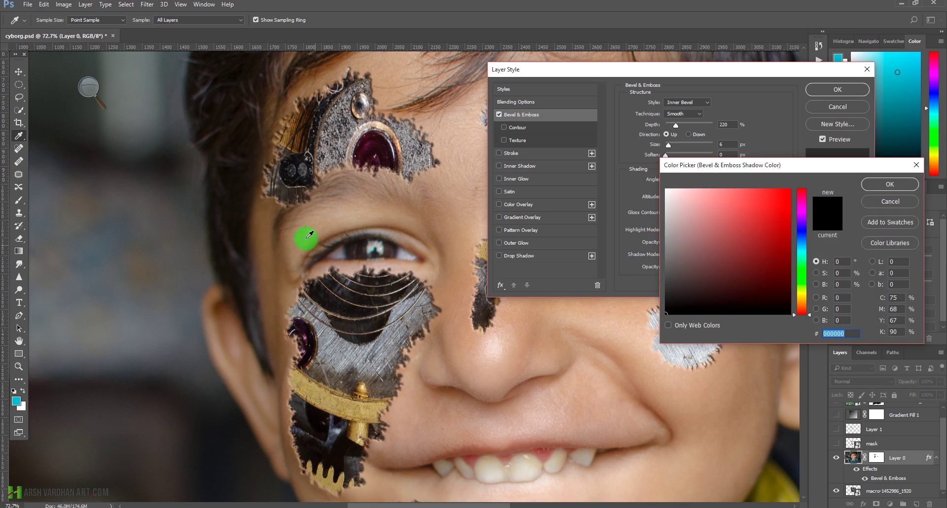
{"action": "left_click", "coordinate": [260, 217]}
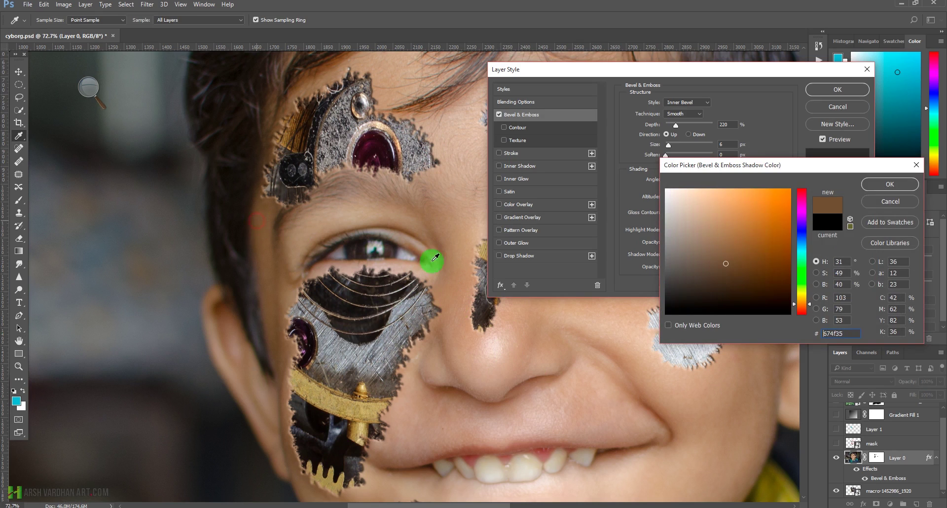
{"action": "left_click", "coordinate": [735, 293]}
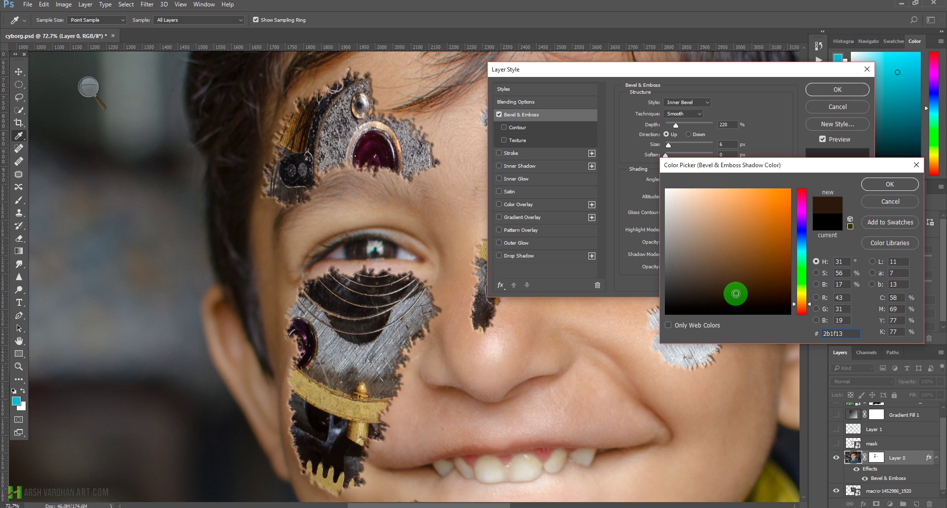
{"action": "left_click_drag", "start_coordinate": [736, 294], "coordinate": [734, 298]}
{"action": "left_click", "coordinate": [889, 185]}
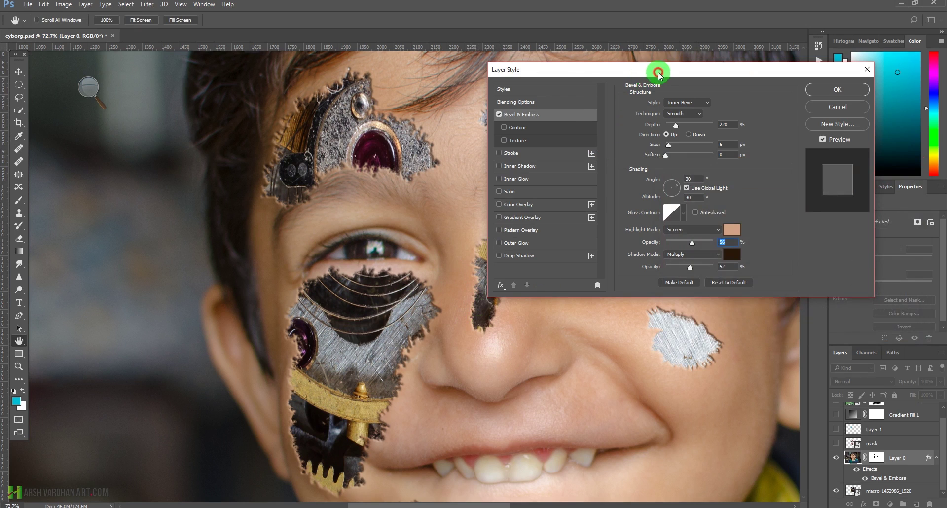
{"action": "left_click_drag", "start_coordinate": [658, 73], "coordinate": [791, 87]}
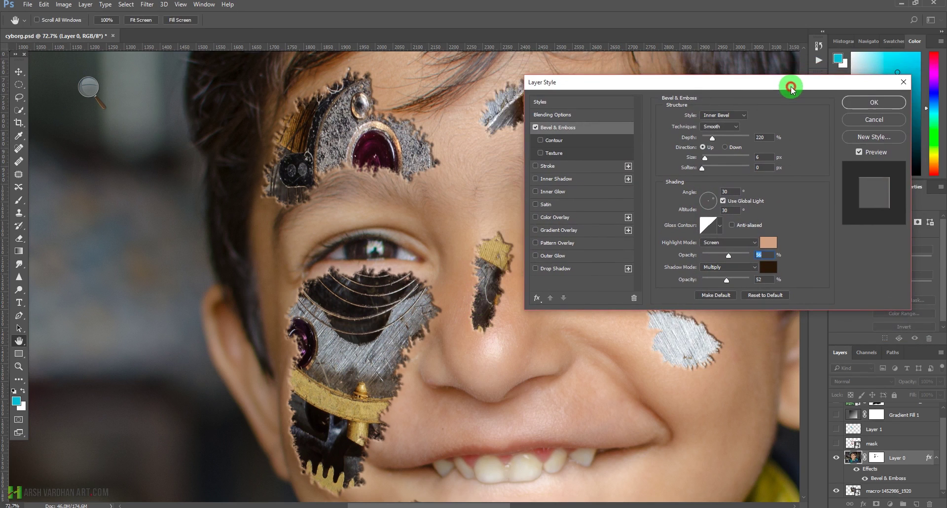
{"action": "left_click", "coordinate": [872, 102]}
- Collapse Layer 0's effects, make the mask layer visible and add a black layer mask that hides all of it
{"action": "key", "text": "ctrl+0"}
{"action": "left_click_drag", "start_coordinate": [326, 268], "coordinate": [373, 272]}
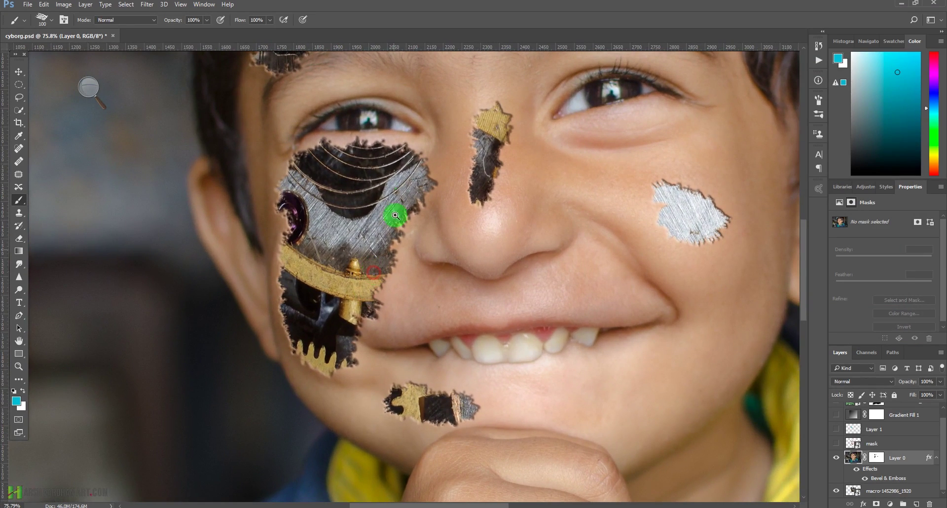
{"action": "left_click_drag", "start_coordinate": [424, 226], "coordinate": [387, 243]}
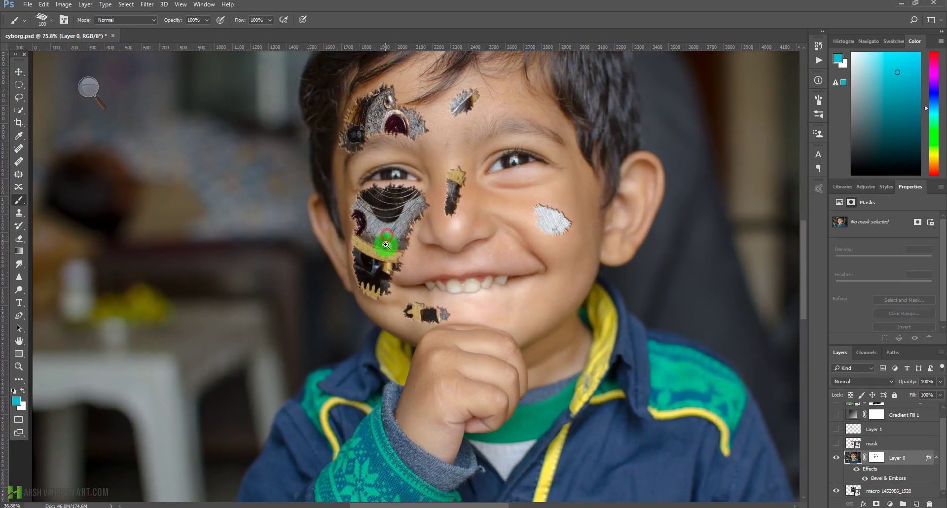
{"action": "left_click_drag", "start_coordinate": [481, 230], "coordinate": [454, 248]}
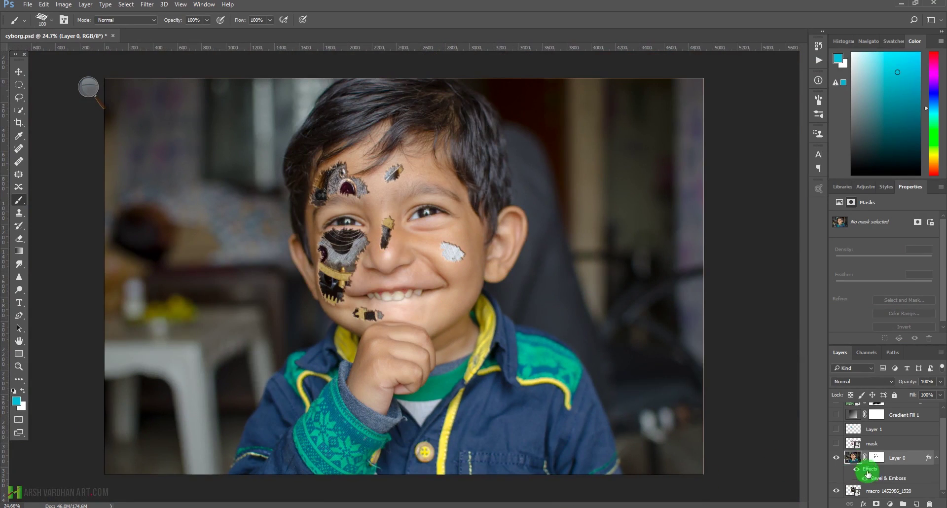
{"action": "left_click", "coordinate": [936, 457]}
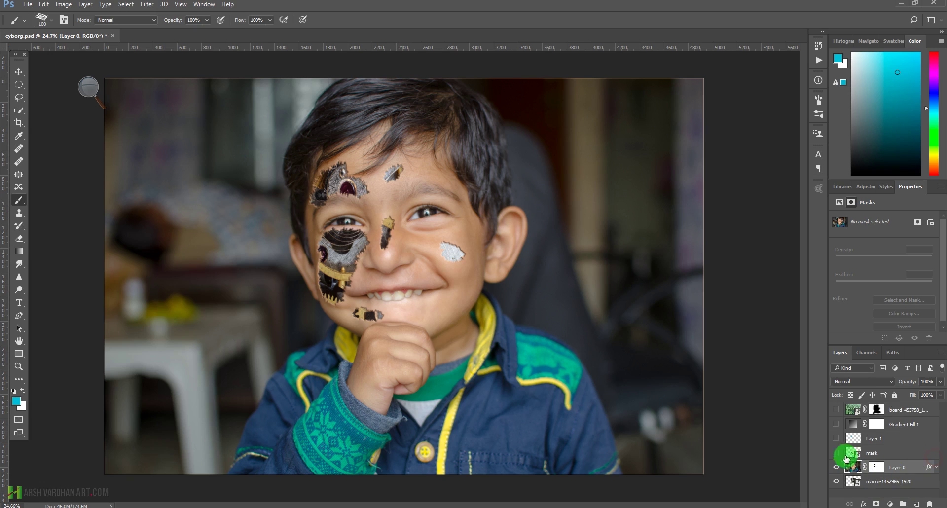
{"action": "left_click", "coordinate": [837, 453]}
{"action": "left_click", "coordinate": [856, 453]}
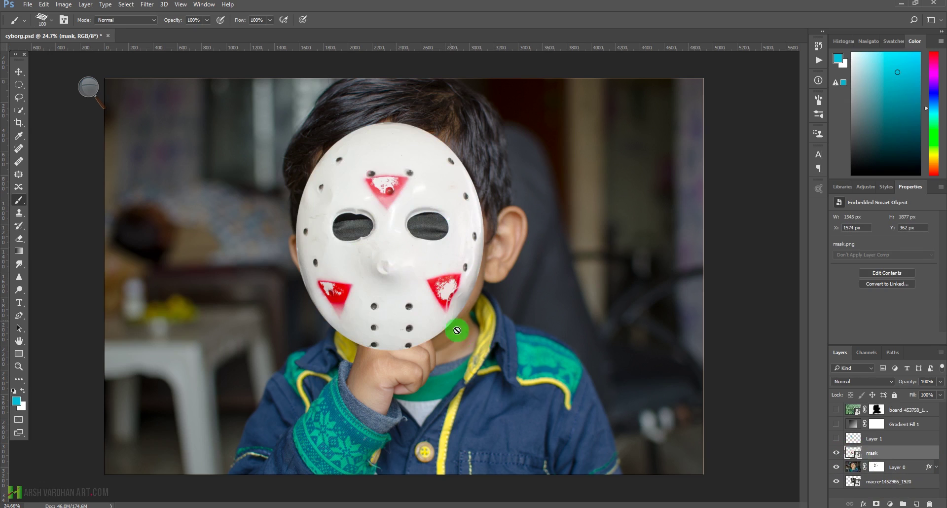
{"action": "left_click", "coordinate": [875, 503], "text": "alt"}
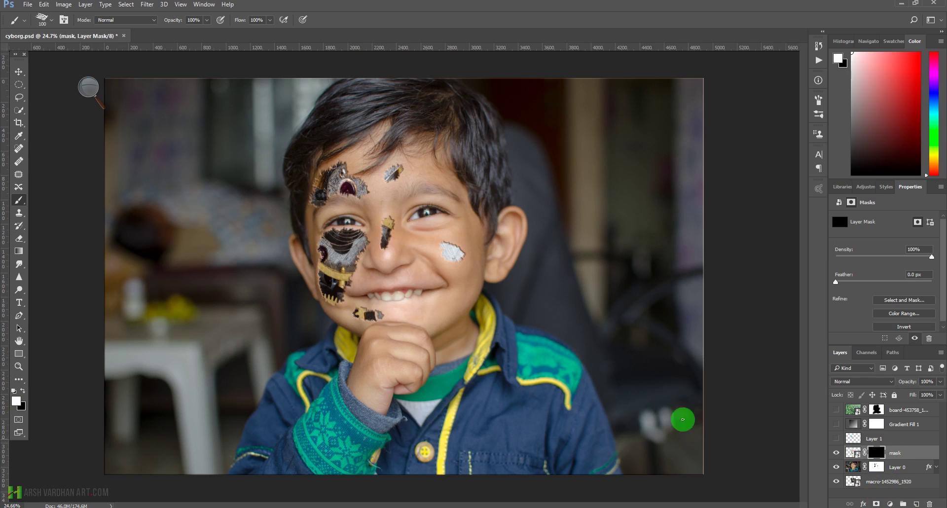
- Paint white on the mask layer's mask over the boy's left eye, the forehead above it, and the cheek and jaw, reducing the brush from 200 to 175 px
{"action": "left_click_drag", "start_coordinate": [440, 245], "coordinate": [464, 265]}
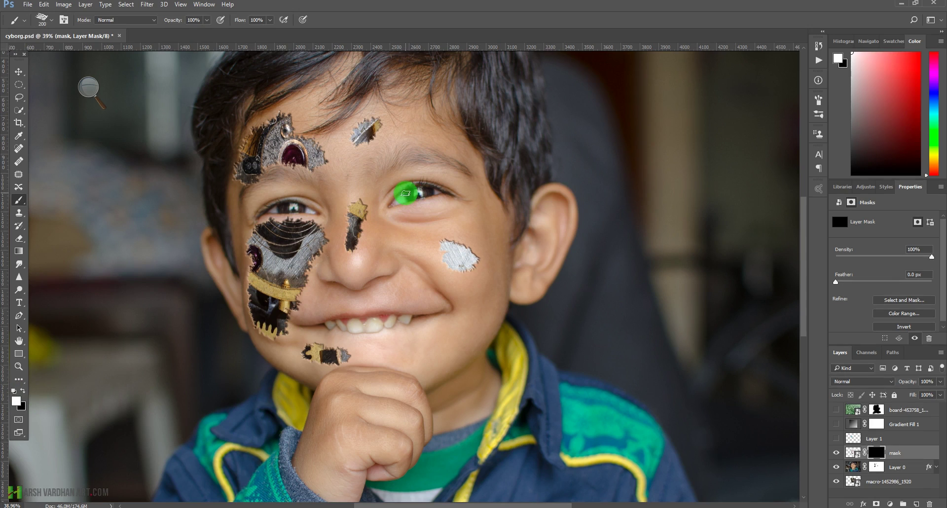
{"action": "mouse_move", "coordinate": [409, 193]}
{"action": "left_mouse_down"}
{"action": "mouse_move", "coordinate": [441, 202]}
{"action": "mouse_move", "coordinate": [403, 222]}
{"action": "mouse_move", "coordinate": [410, 236]}
{"action": "mouse_move", "coordinate": [427, 227]}
{"action": "mouse_move", "coordinate": [403, 178]}
{"action": "mouse_move", "coordinate": [415, 255]}
{"action": "mouse_move", "coordinate": [436, 283]}
{"action": "mouse_move", "coordinate": [465, 290]}
{"action": "mouse_move", "coordinate": [473, 315]}
{"action": "mouse_move", "coordinate": [456, 338]}
{"action": "mouse_move", "coordinate": [439, 292]}
{"action": "mouse_move", "coordinate": [414, 289]}
{"action": "mouse_move", "coordinate": [454, 310]}
{"action": "mouse_move", "coordinate": [449, 324]}
{"action": "mouse_move", "coordinate": [431, 325]}
{"action": "mouse_move", "coordinate": [441, 335]}
{"action": "mouse_move", "coordinate": [453, 337]}
{"action": "mouse_move", "coordinate": [465, 281]}
{"action": "left_mouse_up"}
{"action": "key", "text": "bracketleft"}
{"action": "key", "text": "bracketleft"}
{"action": "key", "text": "bracketleft"}
{"action": "key", "text": "bracketleft"}
{"action": "mouse_move", "coordinate": [414, 130]}
{"action": "left_mouse_down"}
{"action": "mouse_move", "coordinate": [382, 144]}
{"action": "mouse_move", "coordinate": [433, 133]}
{"action": "left_mouse_up"}
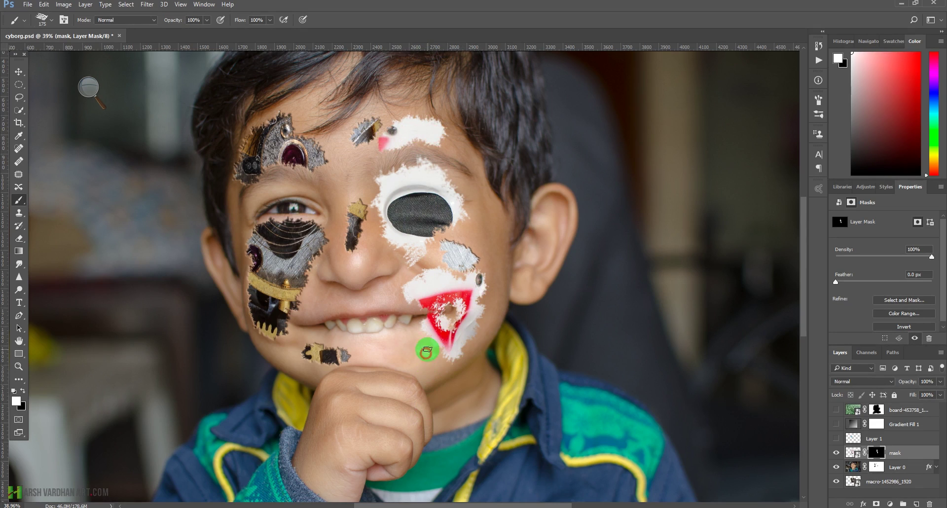
{"action": "mouse_move", "coordinate": [426, 358]}
{"action": "left_mouse_down"}
{"action": "mouse_move", "coordinate": [434, 333]}
{"action": "mouse_move", "coordinate": [421, 360]}
{"action": "mouse_move", "coordinate": [415, 344]}
{"action": "mouse_move", "coordinate": [449, 344]}
{"action": "left_mouse_up"}
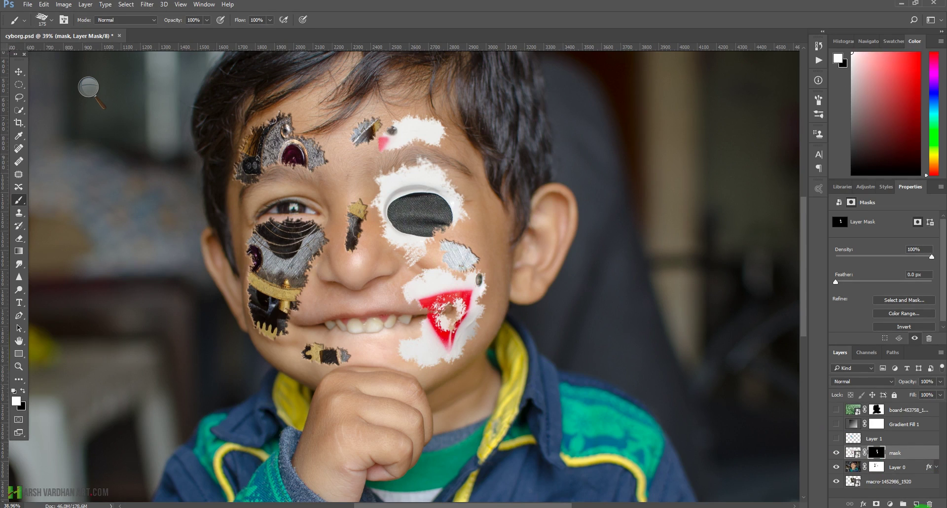
- Enable Bevel & Emboss on the mask layer, try the Outer Bevel style and settle on Pillow Emboss
{"action": "double_click", "coordinate": [928, 456]}
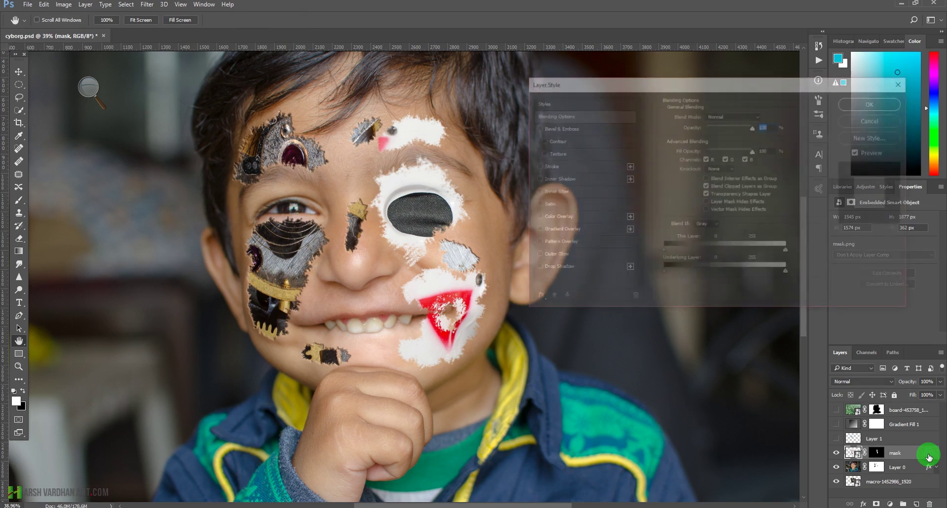
{"action": "left_click", "coordinate": [535, 127]}
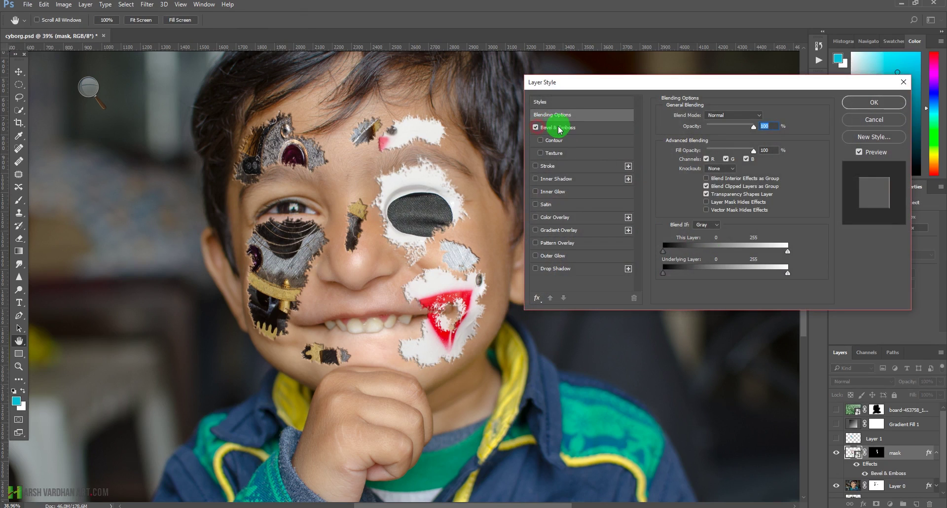
{"action": "left_click", "coordinate": [559, 129]}
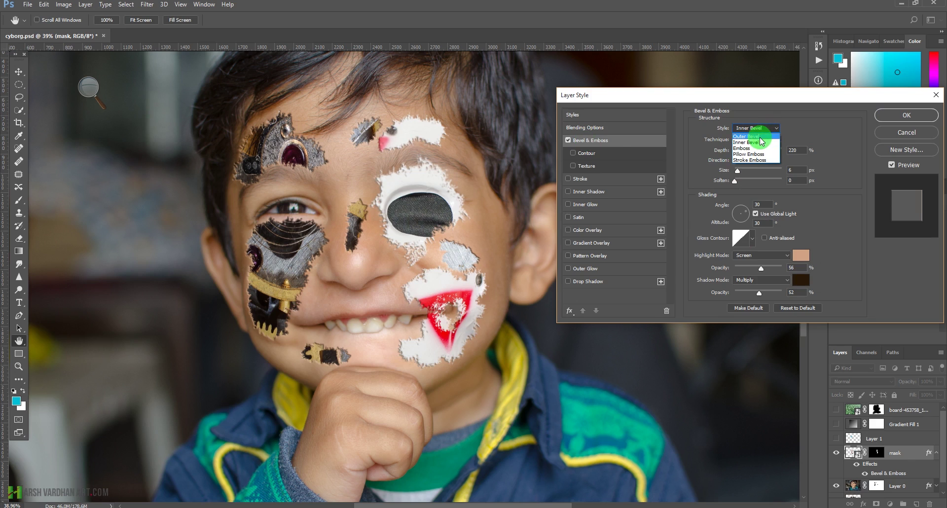
{"action": "left_click", "coordinate": [765, 136]}
{"action": "left_click", "coordinate": [762, 128]}
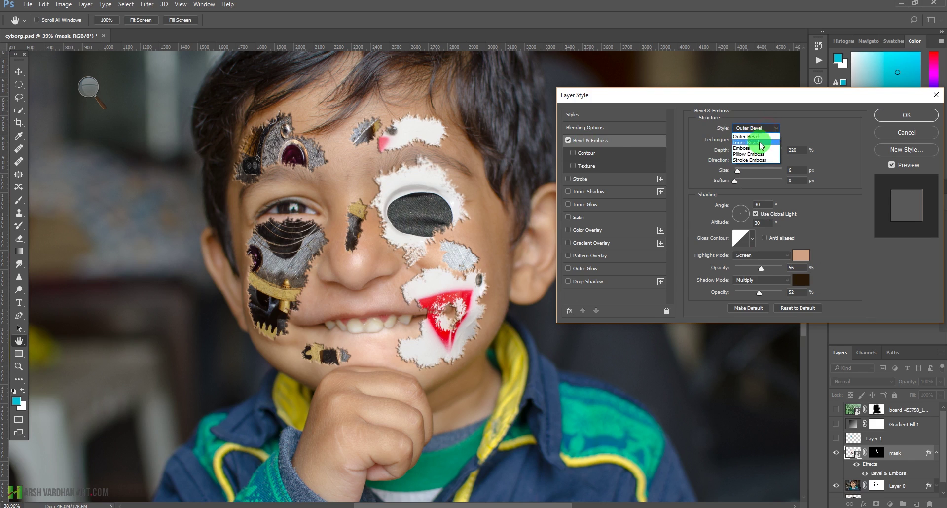
{"action": "left_click", "coordinate": [749, 154]}
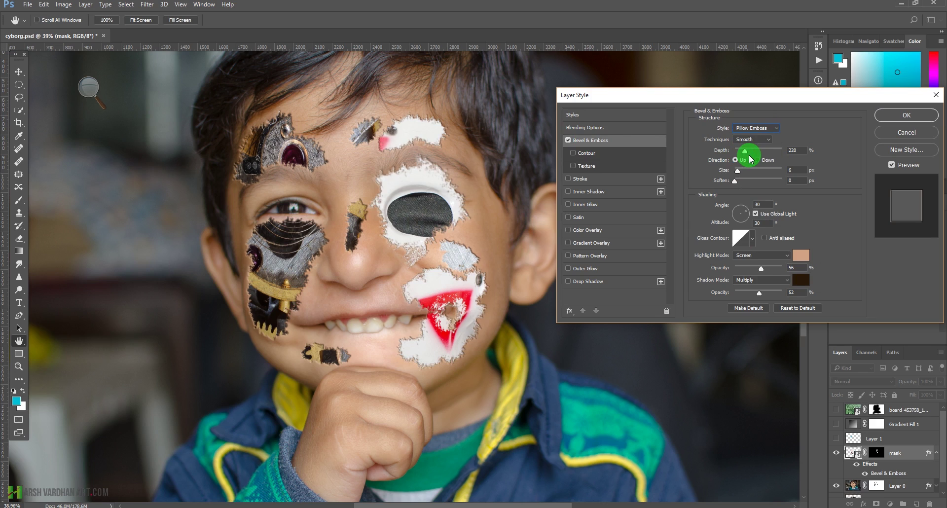
{"action": "left_click", "coordinate": [772, 131]}
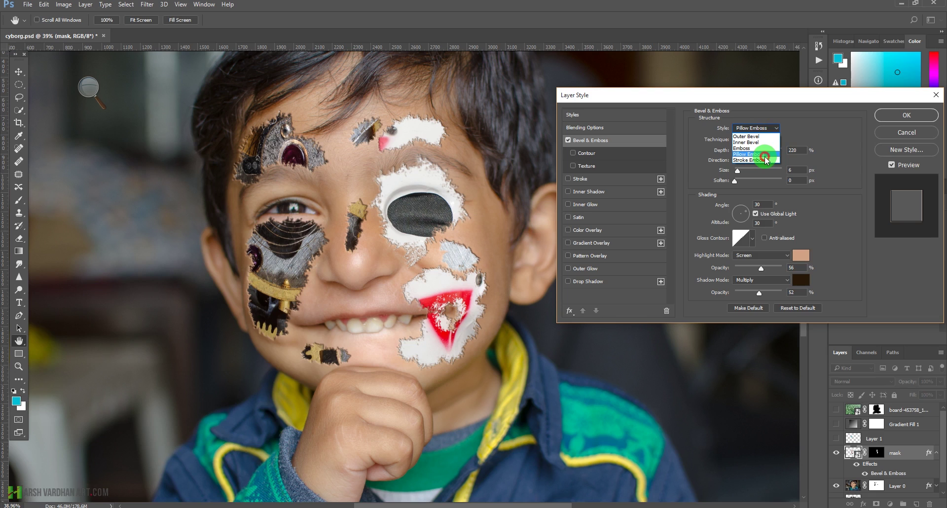
{"action": "left_click", "coordinate": [764, 154]}
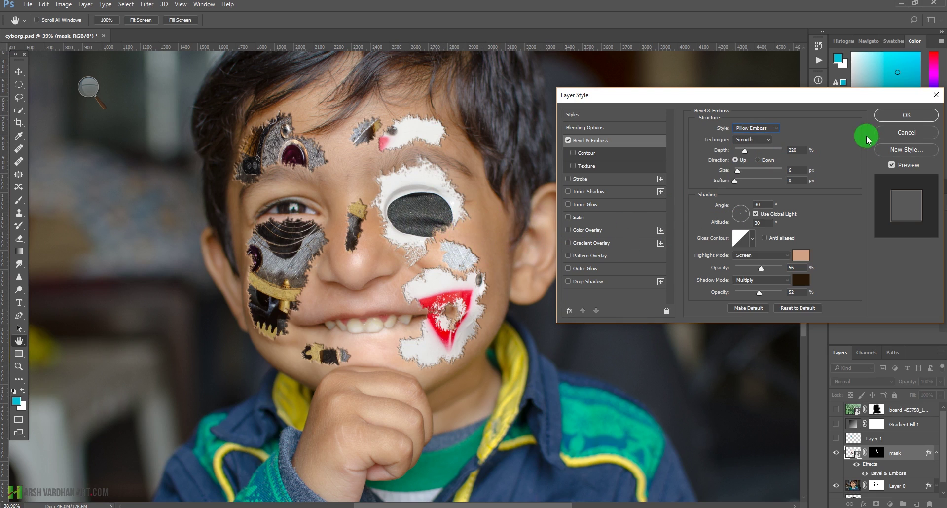
- Apply the layer style, make the mask layer's layer mask active with default colors, and collapse the layer's effects
{"action": "left_click", "coordinate": [884, 117]}
{"action": "key", "text": "b"}
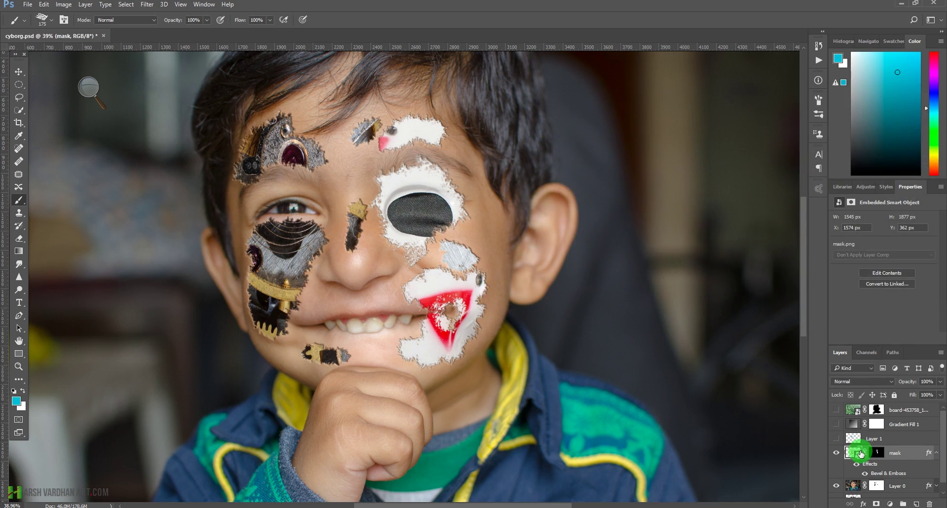
{"action": "left_click", "coordinate": [873, 451]}
{"action": "key", "text": "d"}
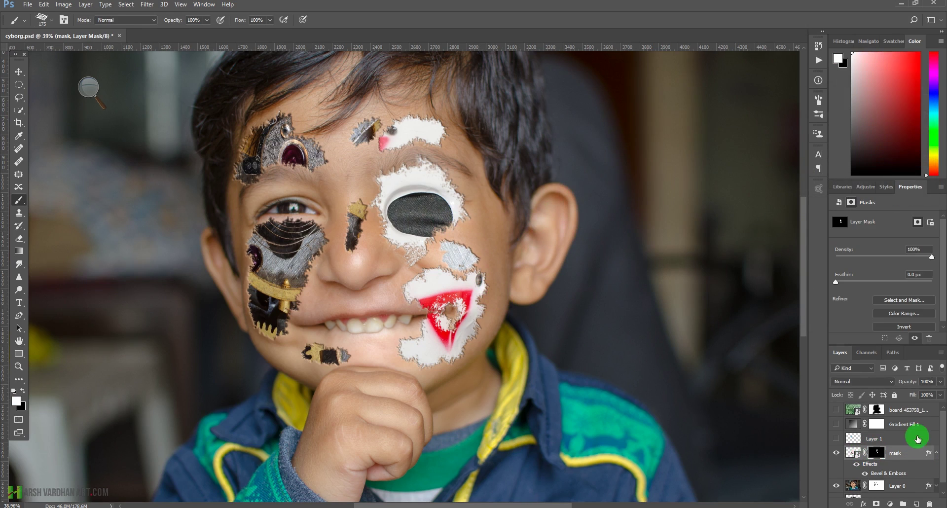
{"action": "left_click", "coordinate": [935, 453]}
{"action": "left_click_drag", "start_coordinate": [432, 218], "coordinate": [406, 245]}
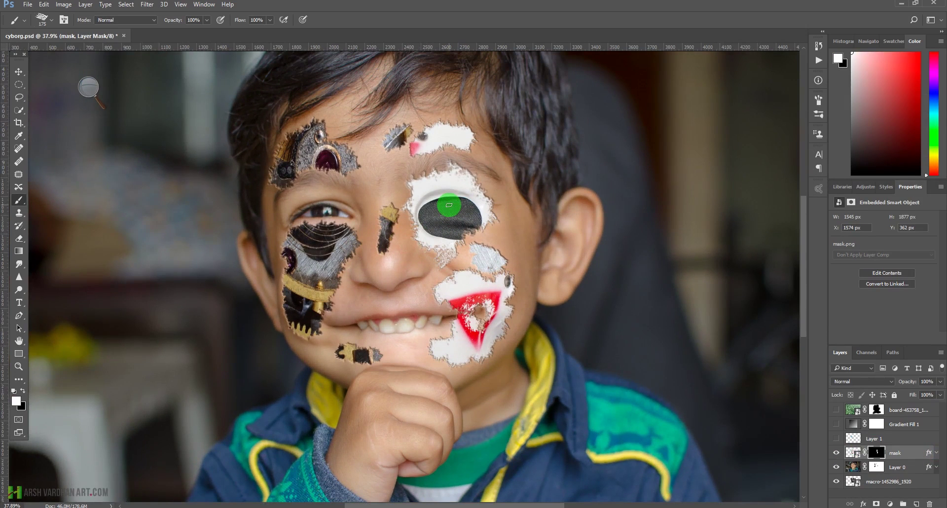
- Paint black on the mask layer's mask to bring back the boy's left eye and some skin inside the red cheek patch
{"action": "left_click", "coordinate": [876, 452]}
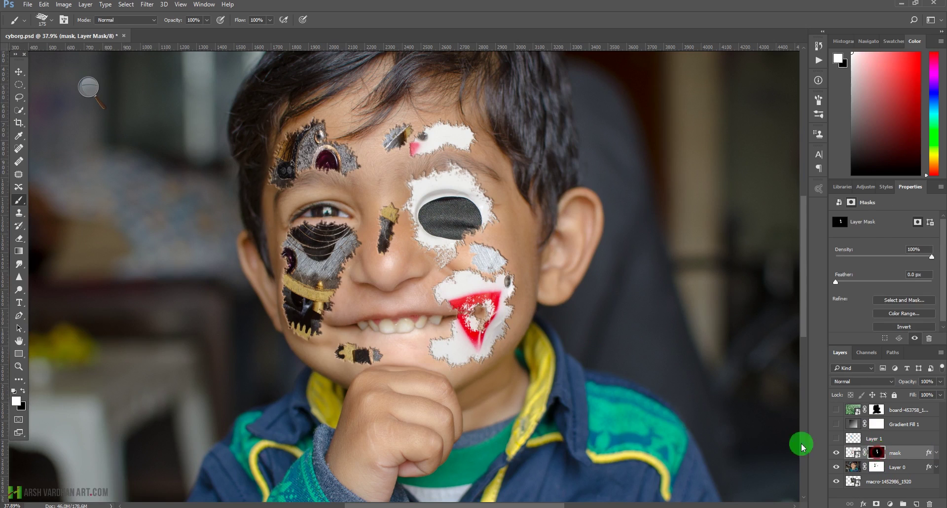
{"action": "key", "text": "x"}
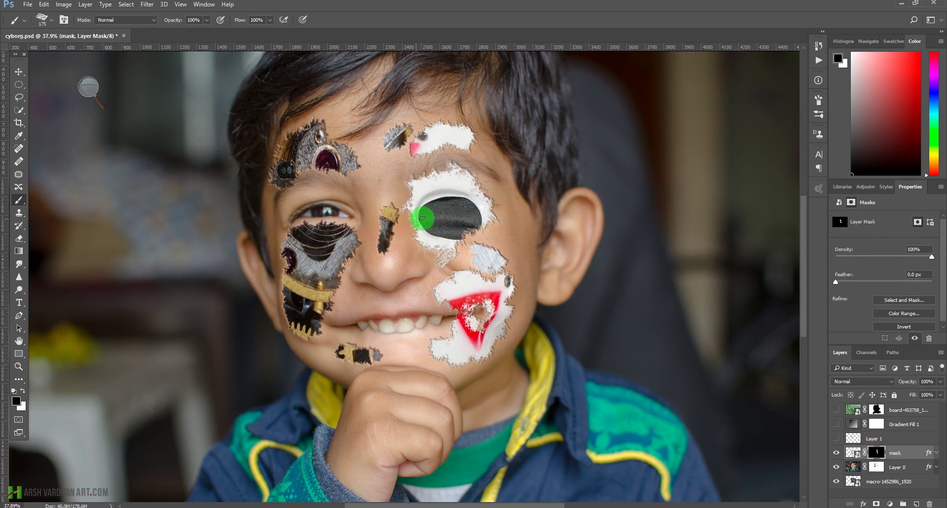
{"action": "mouse_move", "coordinate": [446, 208]}
{"action": "left_mouse_down"}
{"action": "mouse_move", "coordinate": [460, 196]}
{"action": "mouse_move", "coordinate": [433, 200]}
{"action": "mouse_move", "coordinate": [443, 199]}
{"action": "mouse_move", "coordinate": [441, 232]}
{"action": "mouse_move", "coordinate": [461, 214]}
{"action": "mouse_move", "coordinate": [436, 217]}
{"action": "mouse_move", "coordinate": [464, 211]}
{"action": "mouse_move", "coordinate": [458, 250]}
{"action": "mouse_move", "coordinate": [430, 245]}
{"action": "mouse_move", "coordinate": [417, 224]}
{"action": "mouse_move", "coordinate": [479, 200]}
{"action": "mouse_move", "coordinate": [429, 200]}
{"action": "mouse_move", "coordinate": [450, 192]}
{"action": "left_mouse_up"}
{"action": "key", "text": "x"}
{"action": "key", "text": "x"}
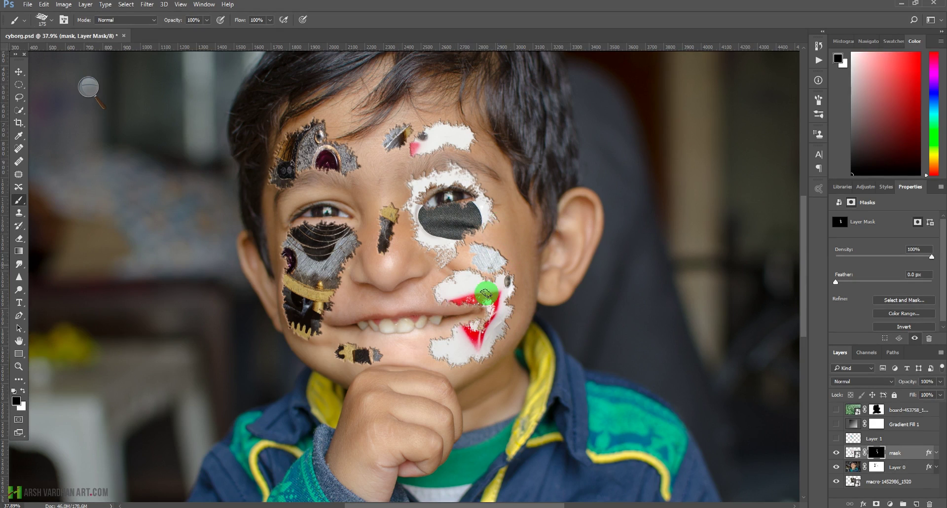
{"action": "left_click_drag", "start_coordinate": [431, 245], "coordinate": [387, 253]}
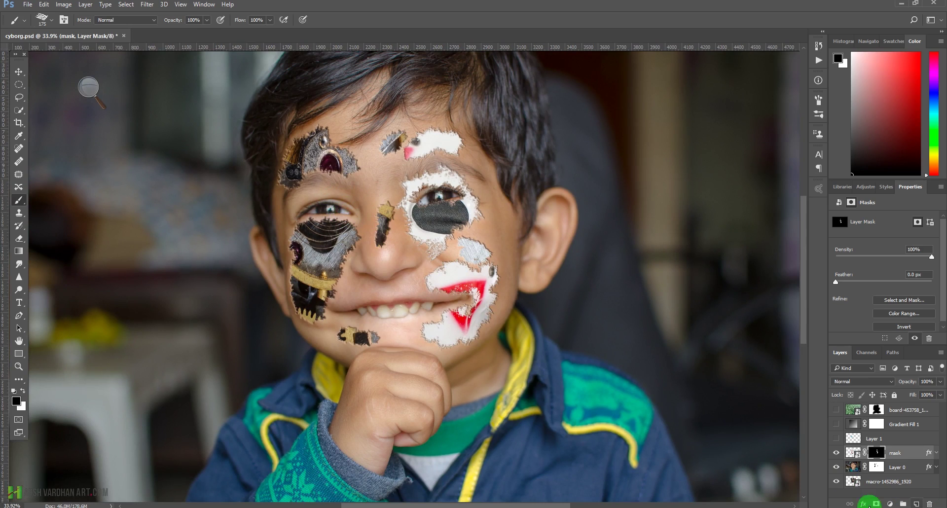
- Preview the cyan eye glow on the hidden Layer 1 and delete that layer
{"action": "left_click", "coordinate": [847, 434]}
{"action": "left_click", "coordinate": [836, 440]}
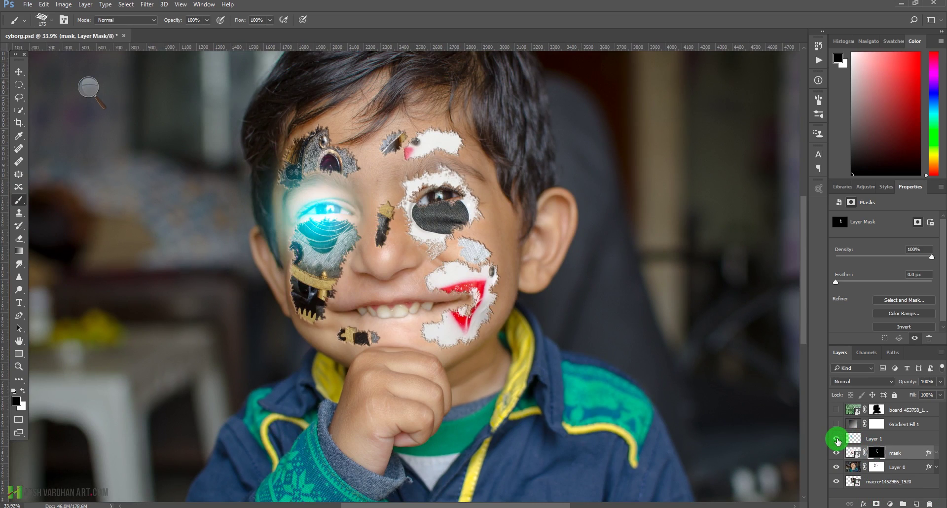
{"action": "left_click", "coordinate": [836, 440]}
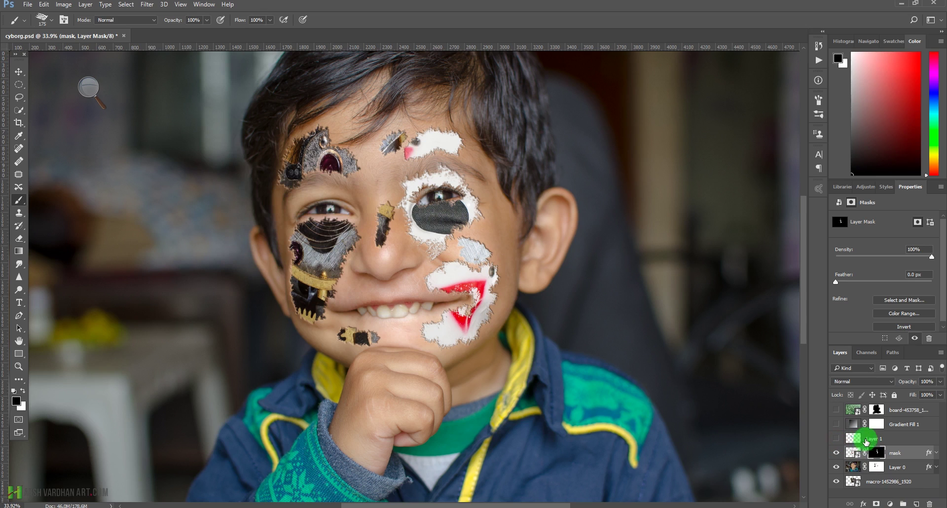
{"action": "left_click", "coordinate": [861, 440]}
{"action": "key", "text": "Delete"}
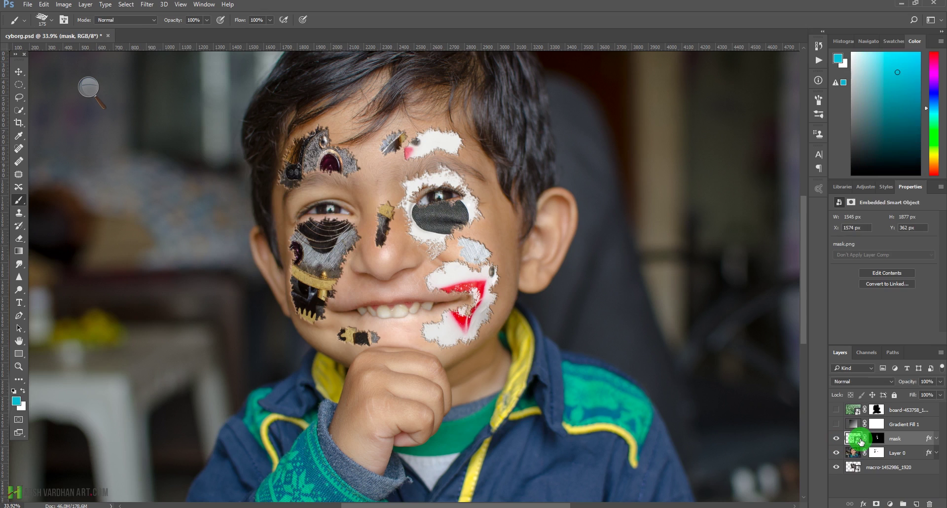
- Add an empty layer above the mask layer and switch to a soft round brush at 175 px
{"action": "left_click", "coordinate": [917, 504]}
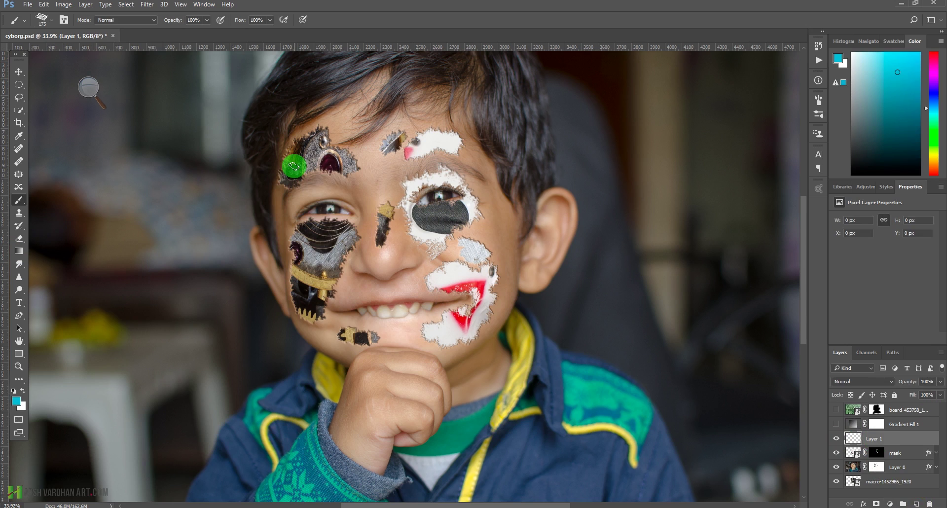
{"action": "right_click", "coordinate": [309, 161]}
{"action": "left_click", "coordinate": [425, 224]}
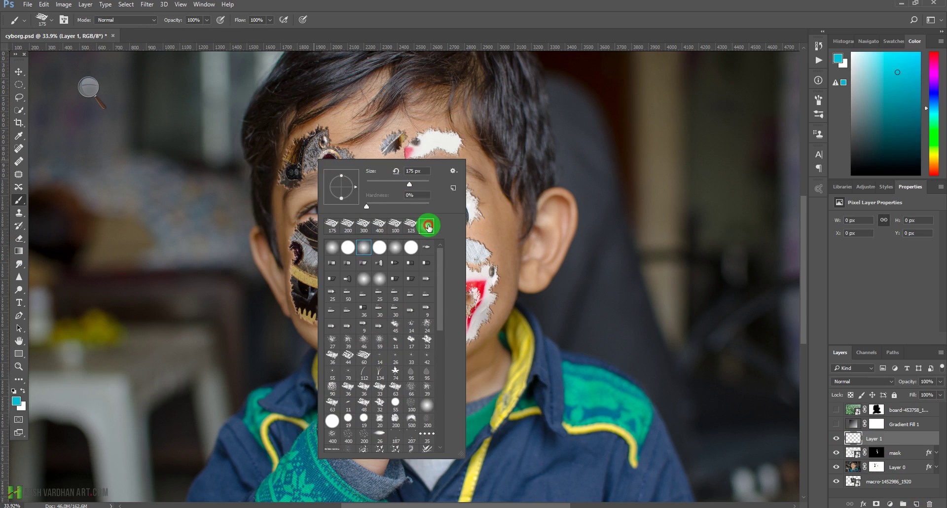
{"action": "left_click", "coordinate": [439, 1]}
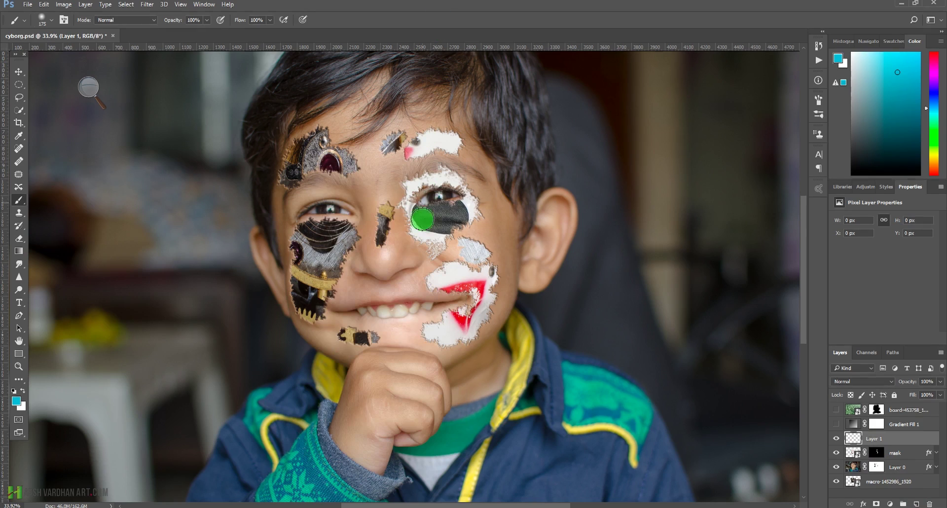
- Dab bright red over the boy's right eye on the new layer and set its blend mode to Color Dodge
{"action": "left_click_drag", "start_coordinate": [937, 111], "coordinate": [934, 176]}
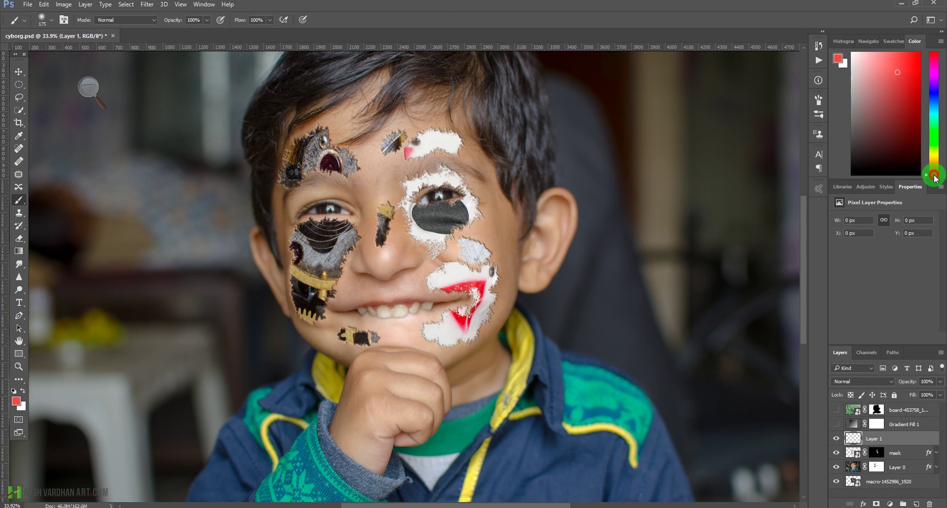
{"action": "left_click", "coordinate": [904, 78]}
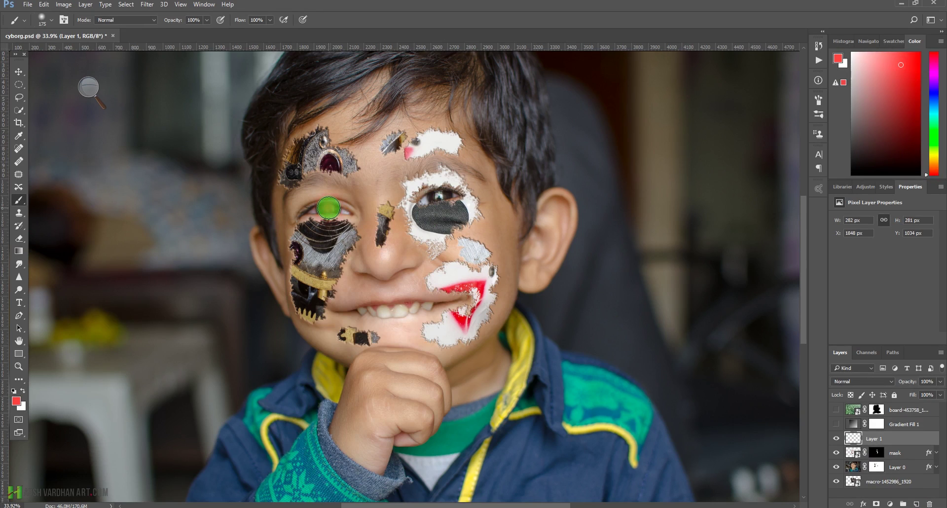
{"action": "left_click", "coordinate": [328, 207]}
{"action": "left_click", "coordinate": [843, 381]}
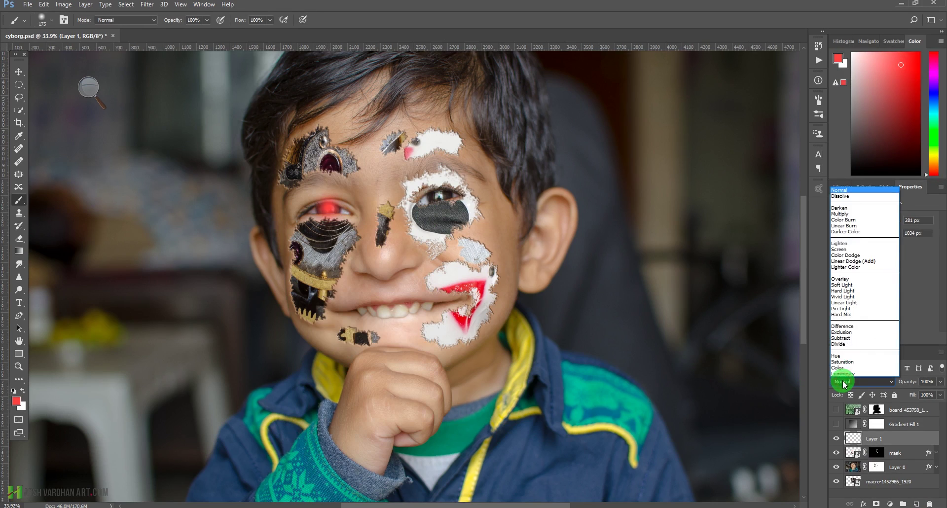
{"action": "left_click", "coordinate": [857, 255]}
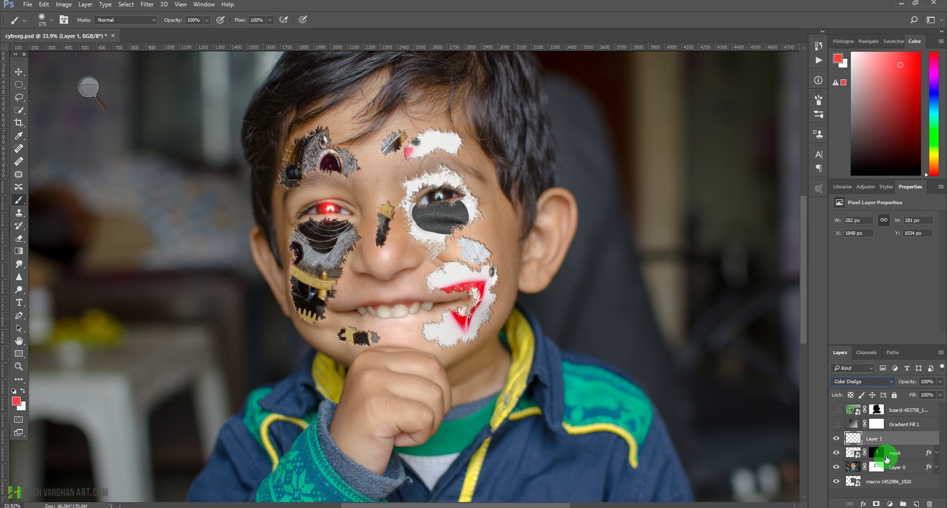
- Add another layer, dab bright cyan over the boy's left eye and set the layer's blend mode to Color Dodge
{"action": "left_click", "coordinate": [916, 504]}
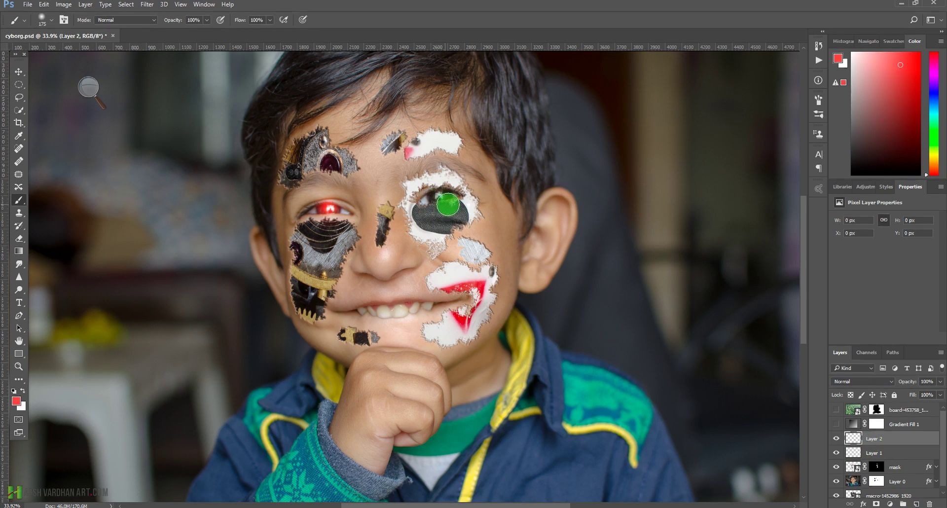
{"action": "left_click", "coordinate": [934, 115]}
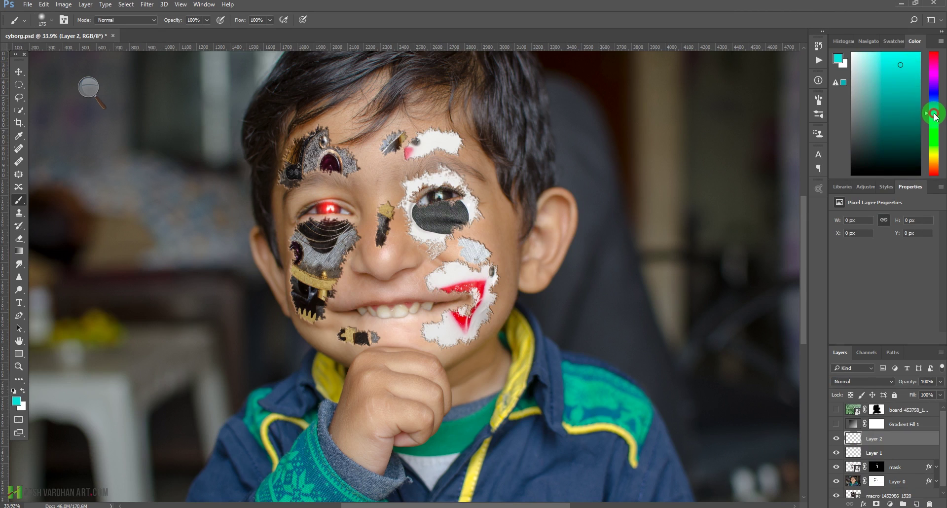
{"action": "left_click_drag", "start_coordinate": [934, 117], "coordinate": [934, 108]}
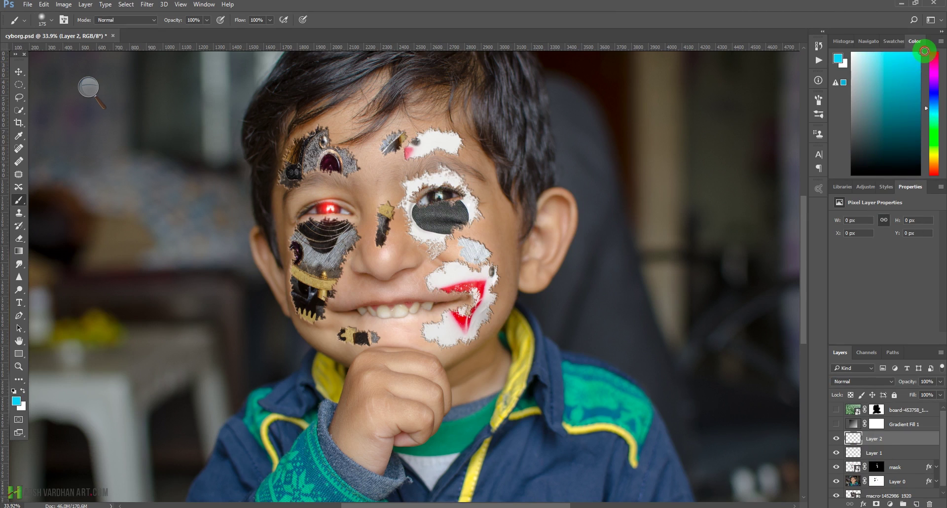
{"action": "left_click", "coordinate": [439, 196]}
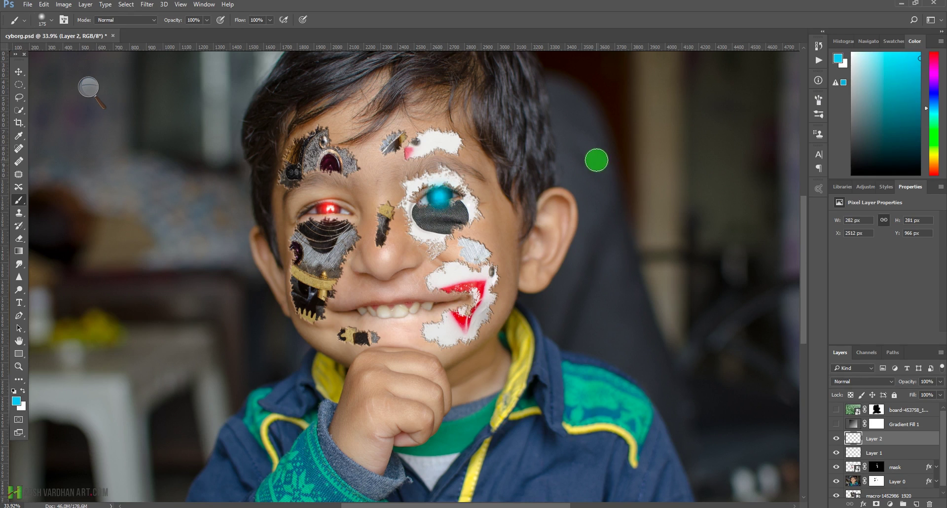
{"action": "left_click", "coordinate": [856, 382]}
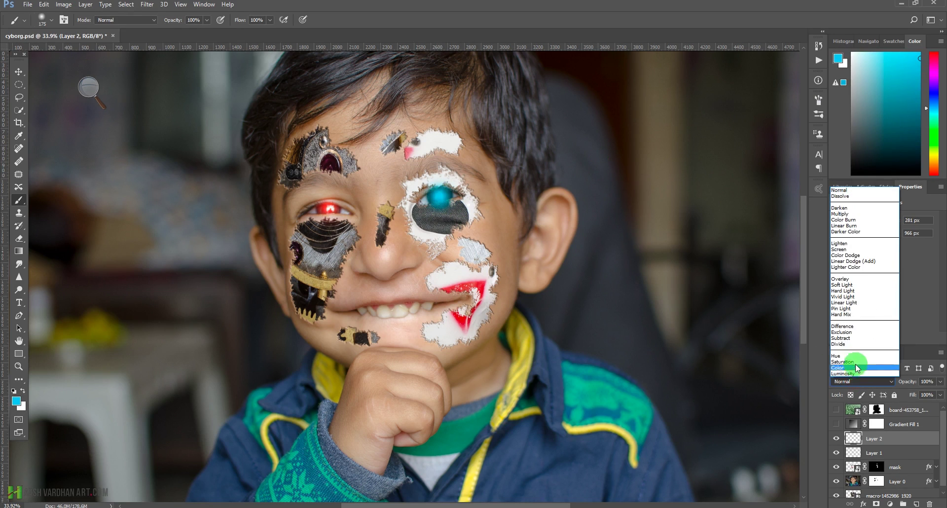
{"action": "left_click", "coordinate": [866, 256]}
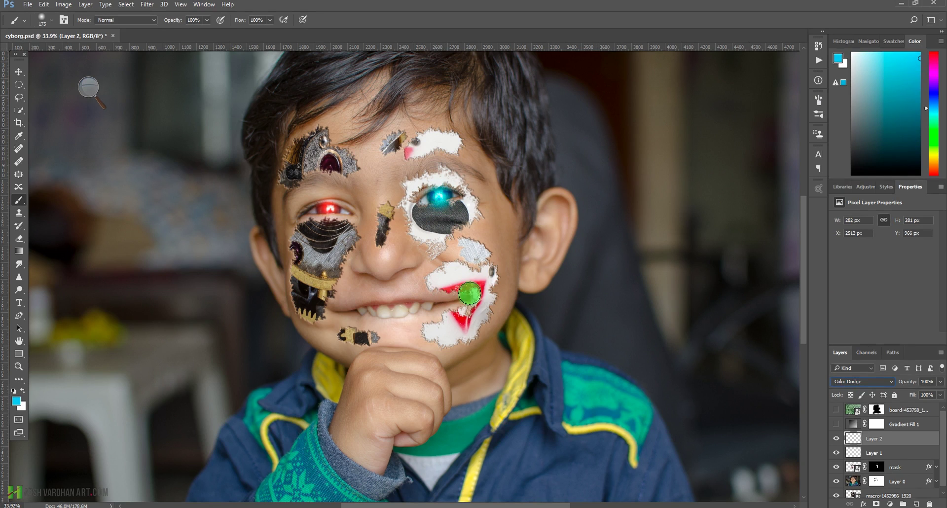
- Preview the teal look of the hidden Gradient Fill 1 layer and delete that layer
{"action": "left_click_drag", "start_coordinate": [429, 209], "coordinate": [423, 281]}
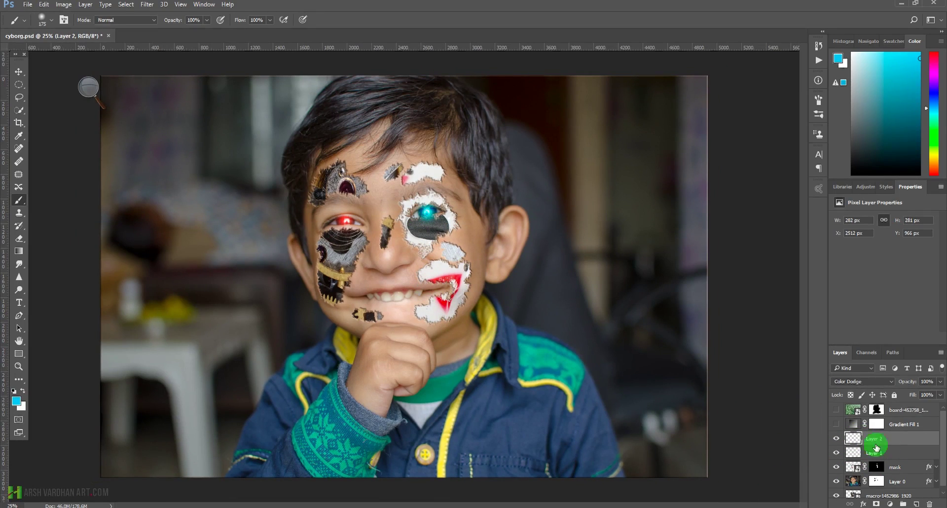
{"action": "left_click", "coordinate": [836, 425]}
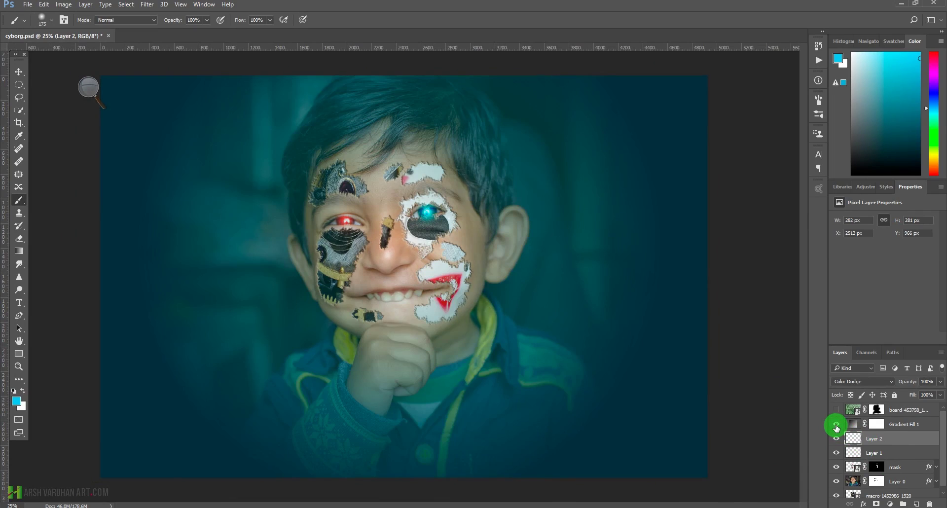
{"action": "left_click", "coordinate": [836, 425]}
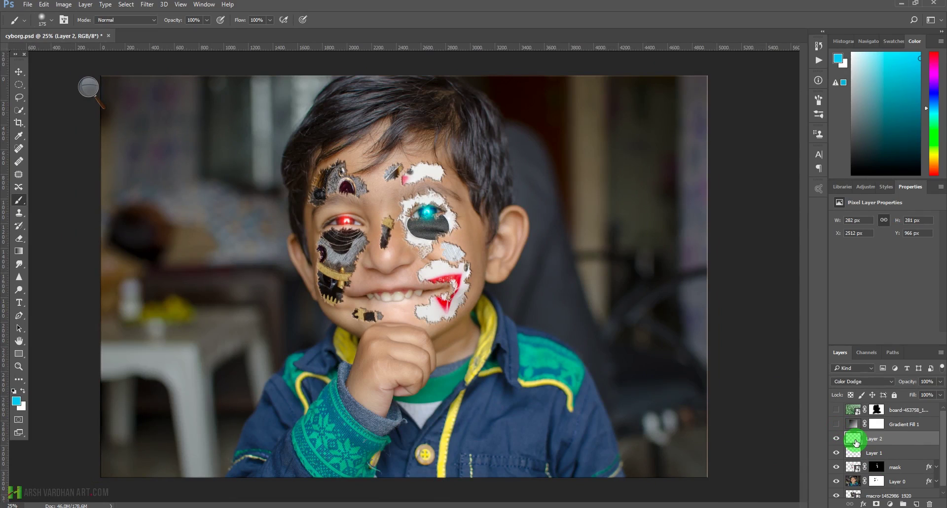
{"action": "left_click", "coordinate": [854, 425]}
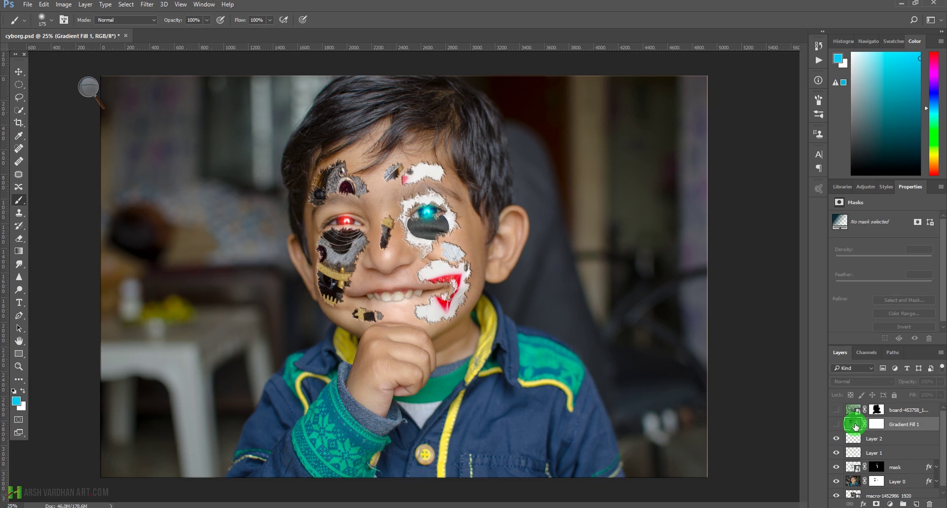
{"action": "key", "text": "Delete"}
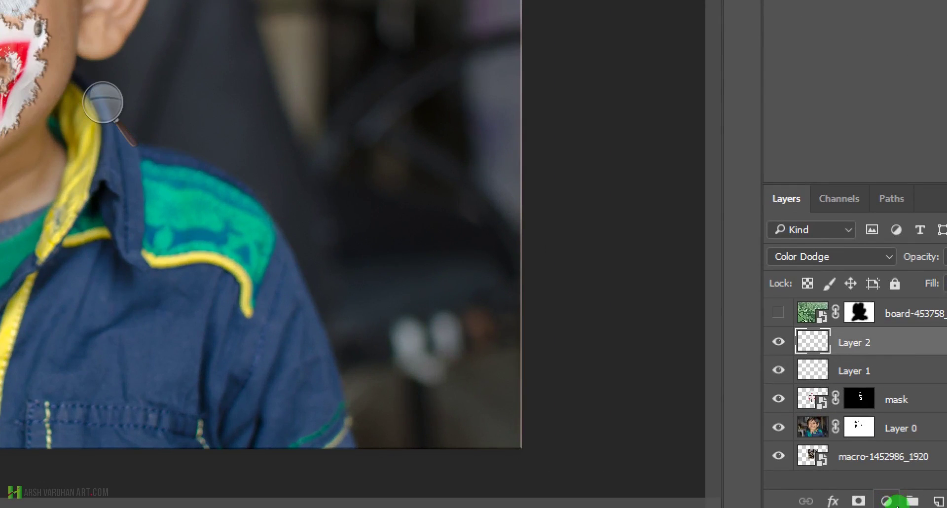
- Add a Gradient fill layer above Layer 2, load the black-to-white preset in the Gradient Editor and select its black color stop
{"action": "left_click", "coordinate": [888, 501]}
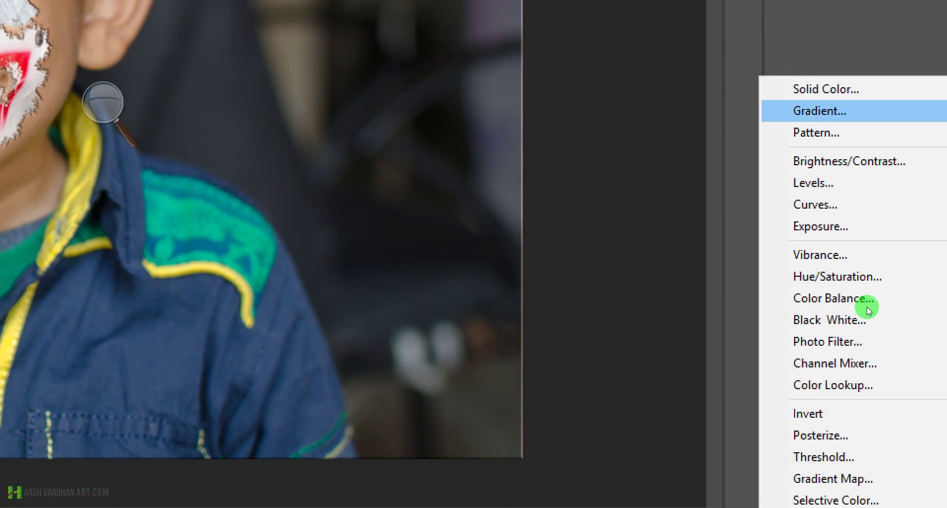
{"action": "left_click", "coordinate": [868, 297]}
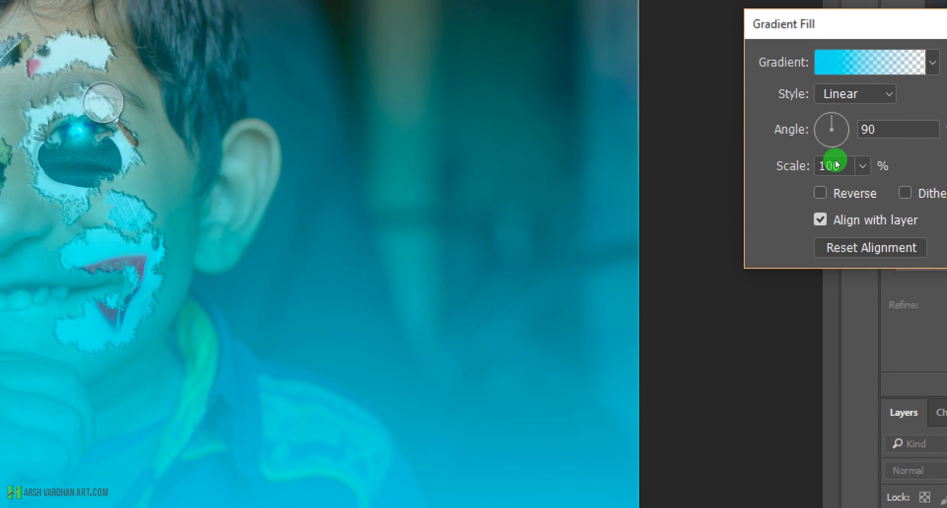
{"action": "left_click_drag", "start_coordinate": [944, 140], "coordinate": [668, 182]}
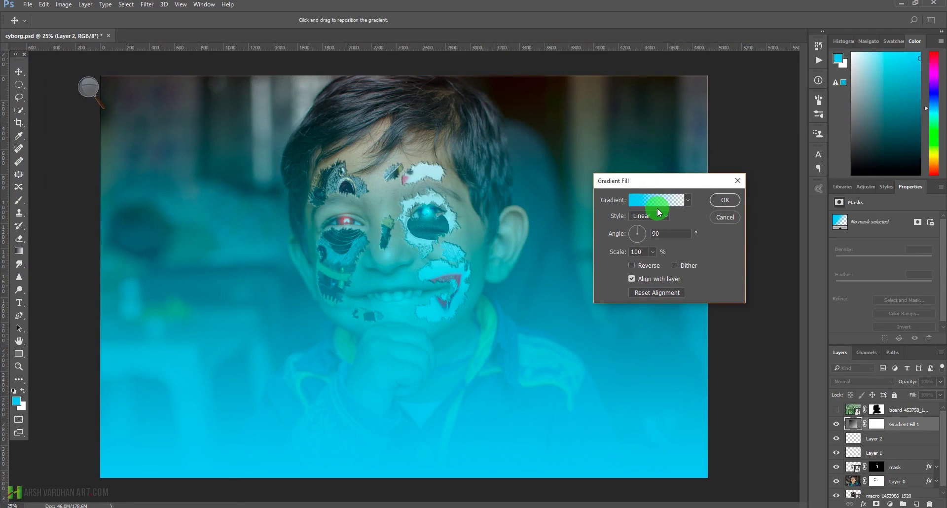
{"action": "left_click", "coordinate": [655, 203]}
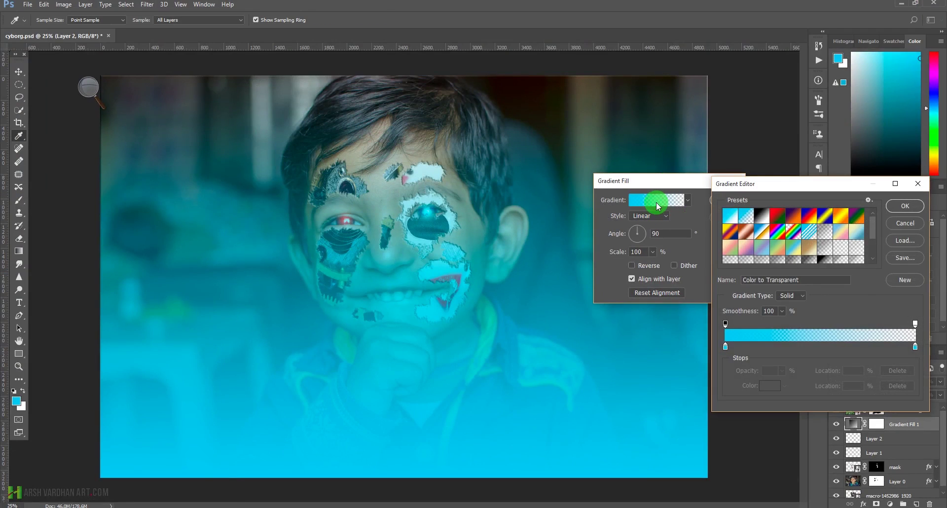
{"action": "left_click", "coordinate": [753, 184]}
{"action": "left_click", "coordinate": [764, 219]}
{"action": "left_click", "coordinate": [762, 218]}
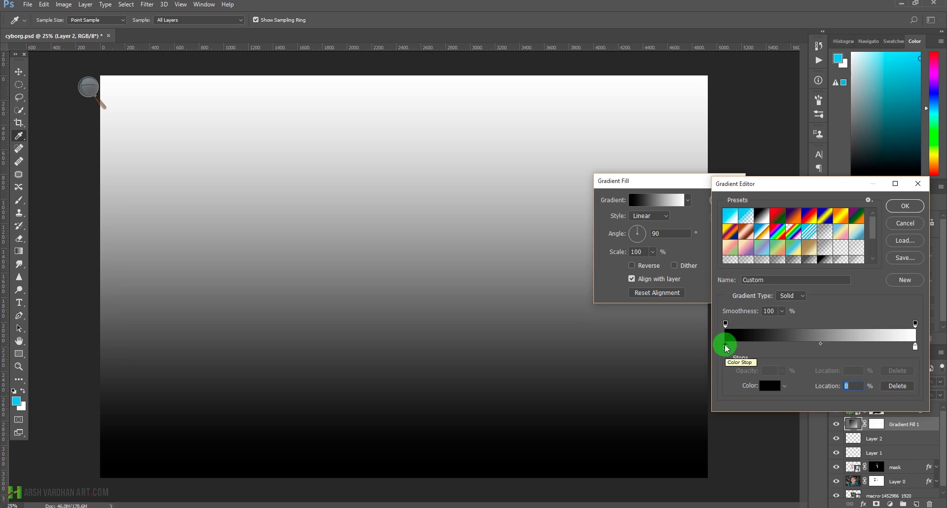
- Set the gradient's black color stop to dark green #033b2d
{"action": "left_click", "coordinate": [769, 387]}
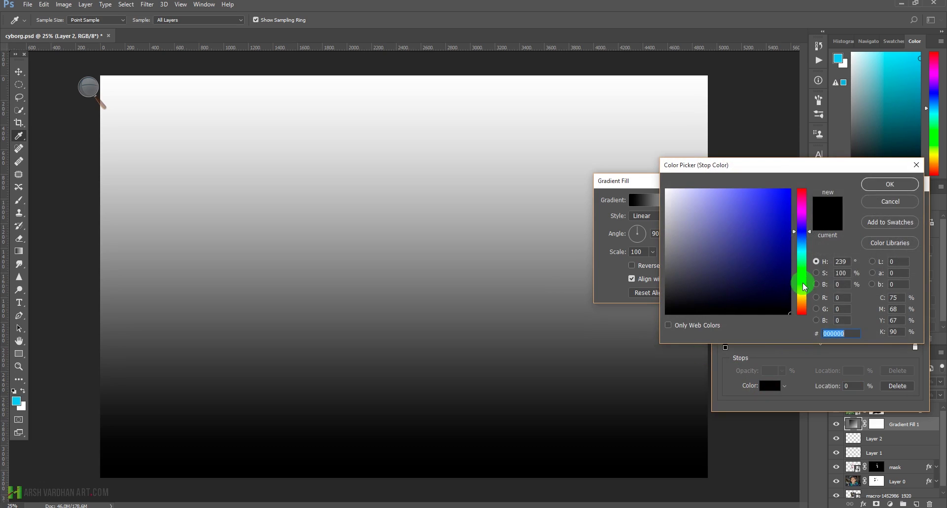
{"action": "left_click_drag", "start_coordinate": [803, 287], "coordinate": [801, 261]}
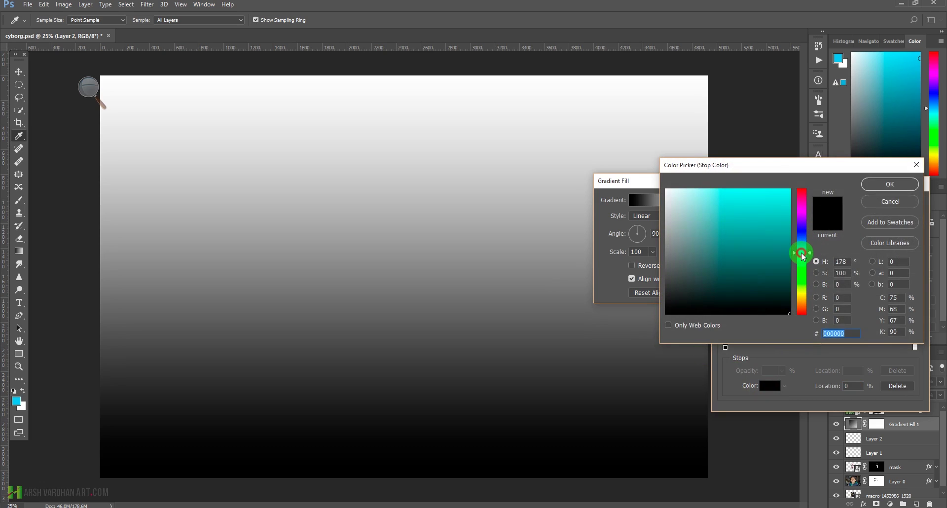
{"action": "left_click", "coordinate": [780, 260]}
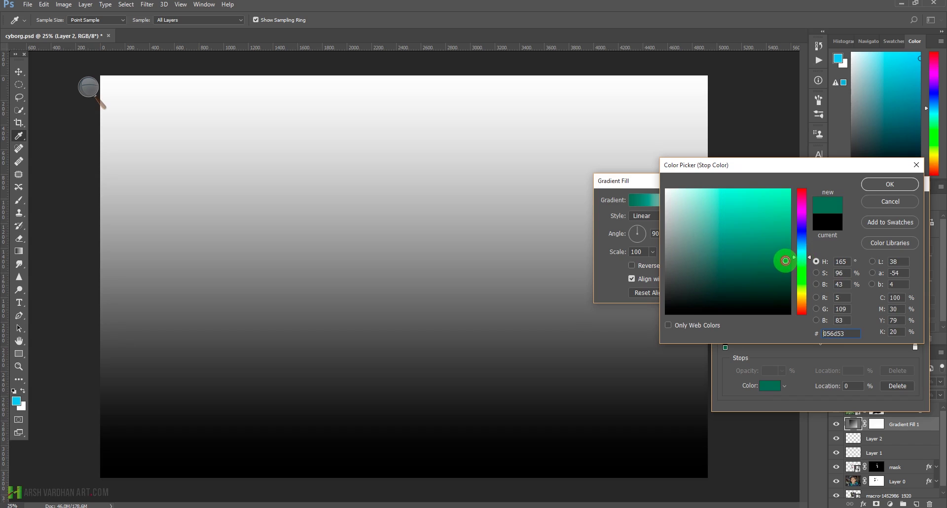
{"action": "left_click_drag", "start_coordinate": [785, 260], "coordinate": [782, 284]}
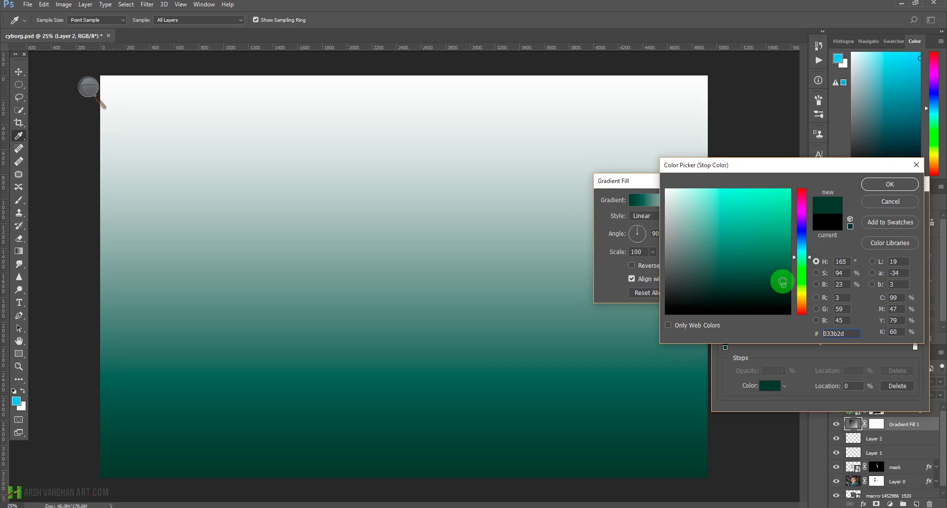
{"action": "left_click", "coordinate": [896, 185]}
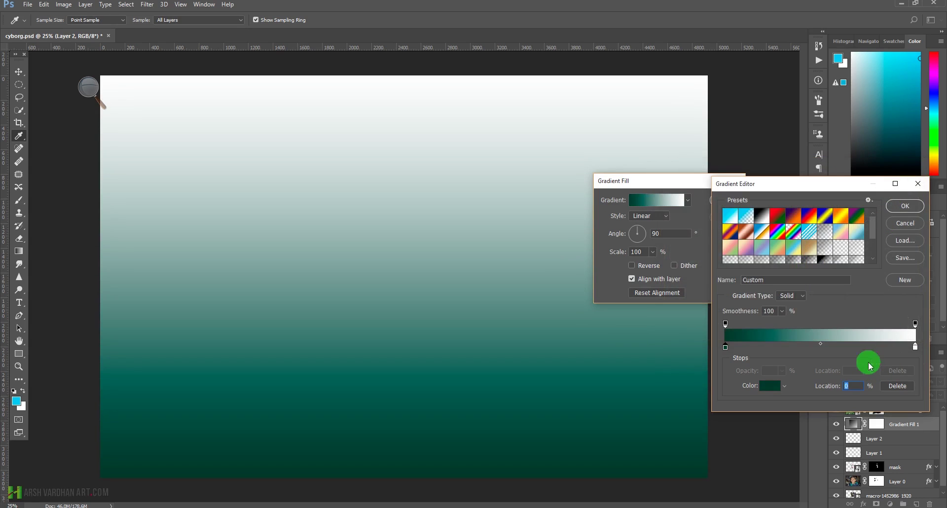
- Set the opacity stop at the white end of the gradient to 0%
{"action": "left_click", "coordinate": [916, 323]}
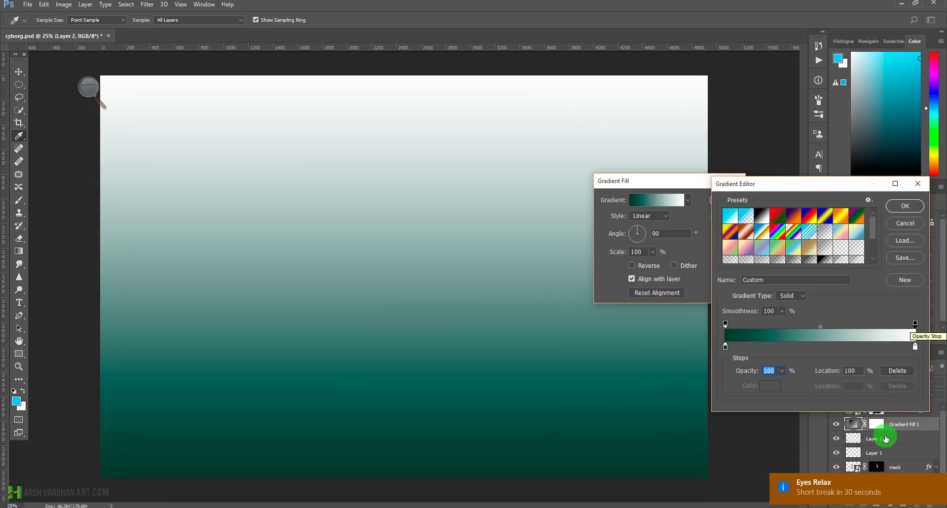
{"action": "left_click", "coordinate": [838, 507]}
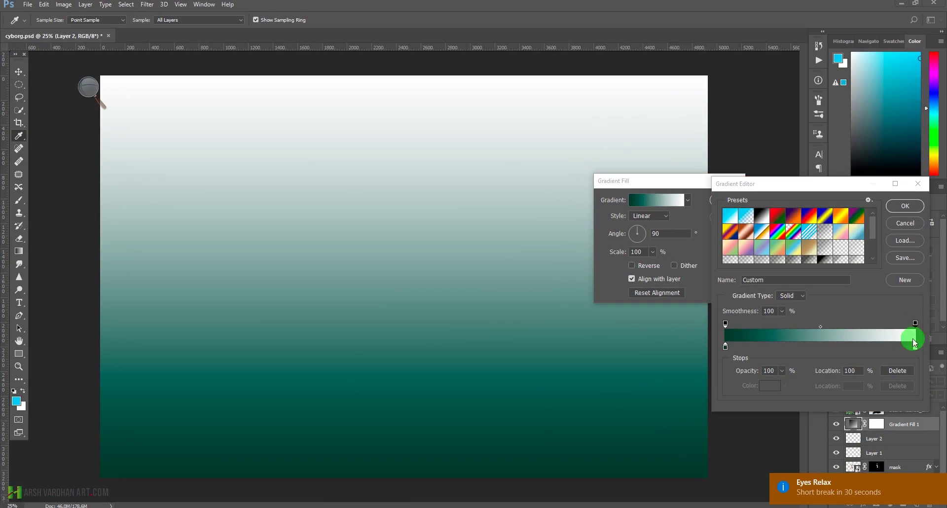
{"action": "left_click", "coordinate": [940, 486]}
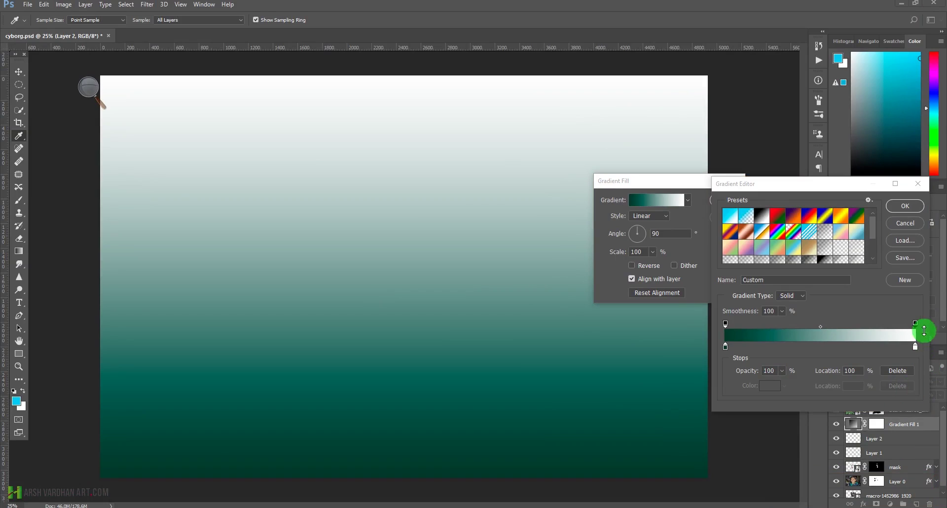
{"action": "left_click", "coordinate": [916, 323]}
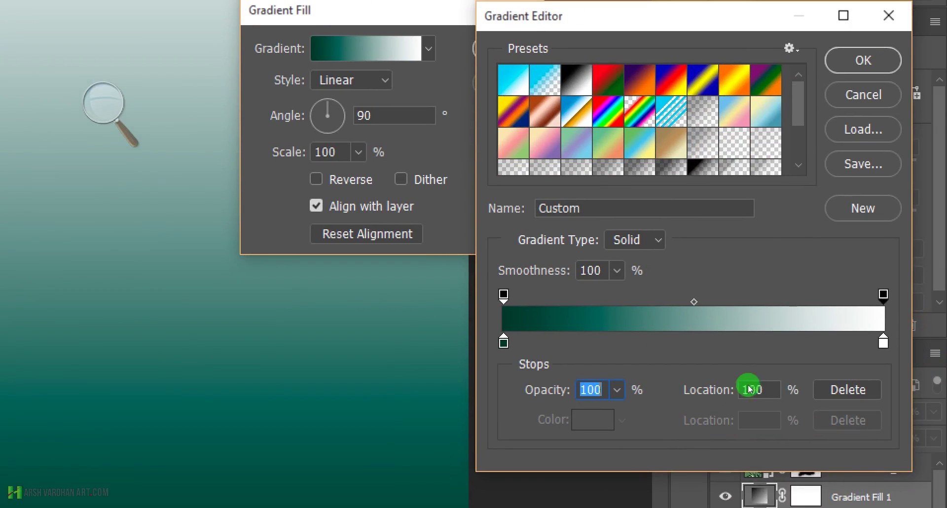
{"action": "left_click", "coordinate": [783, 371]}
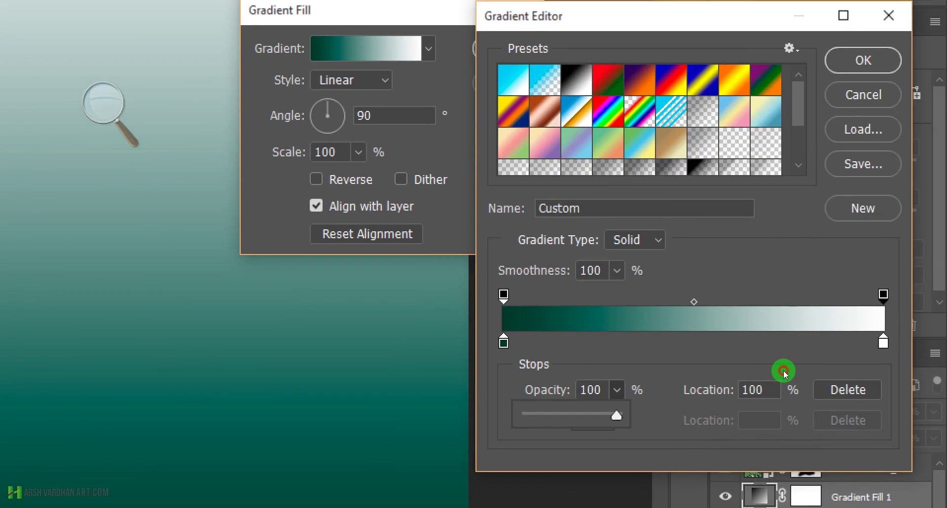
{"action": "left_click_drag", "start_coordinate": [777, 378], "coordinate": [742, 377]}
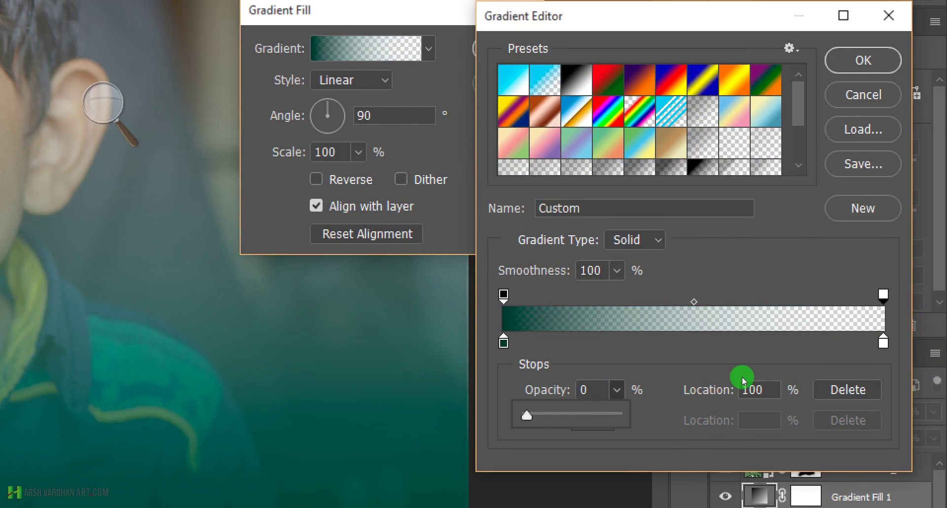
{"action": "left_click", "coordinate": [762, 352]}
{"action": "left_click", "coordinate": [765, 348]}
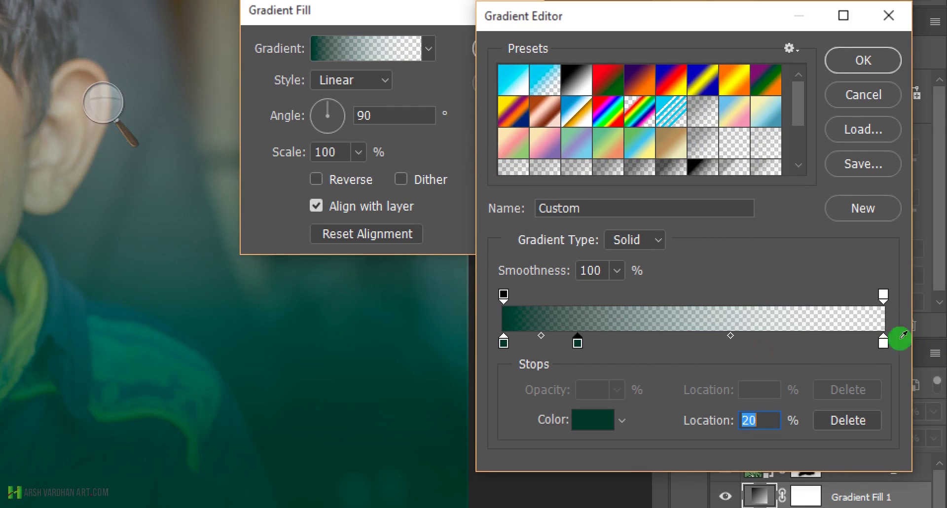
{"action": "left_click_drag", "start_coordinate": [750, 342], "coordinate": [716, 418]}
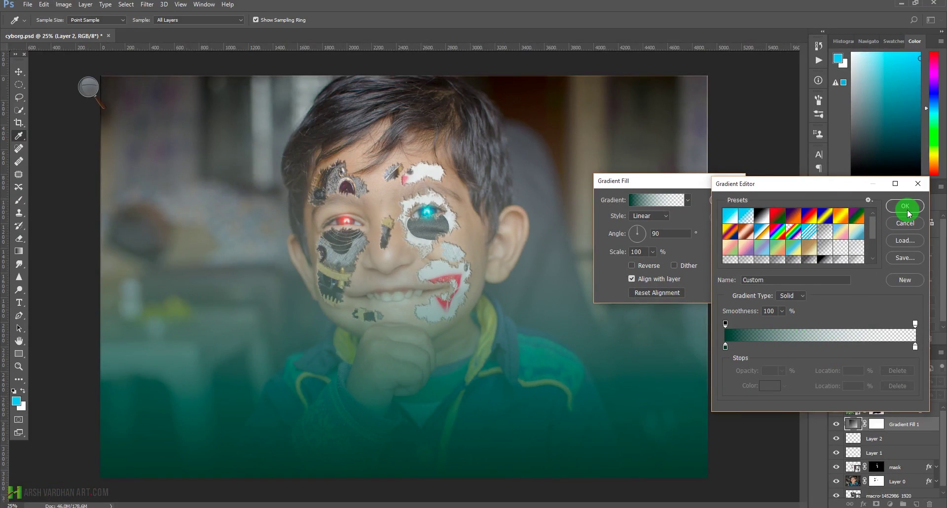
- Accept the edited gradient, set the fill's style to Radial and turn on Reverse
{"action": "scroll", "coordinate": [870, 242], "scroll_direction": "down", "scroll_amount": 3}
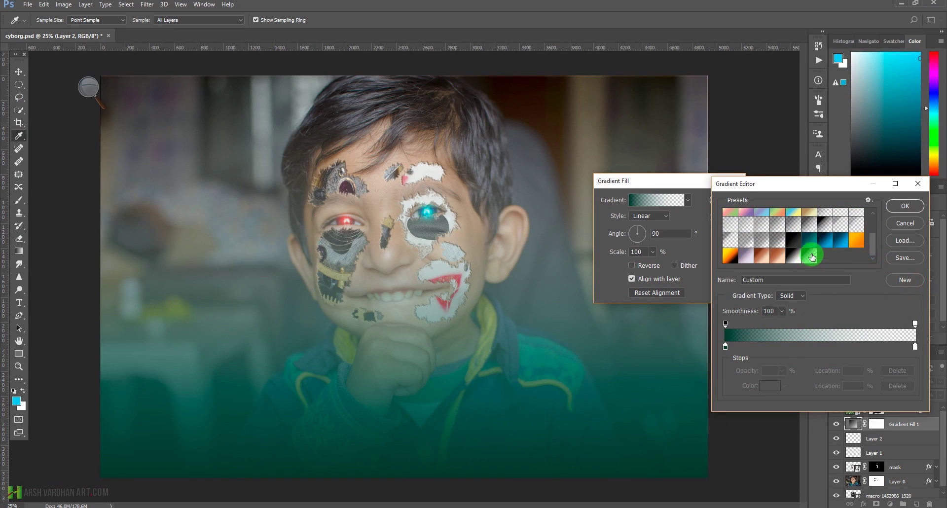
{"action": "left_click", "coordinate": [910, 211]}
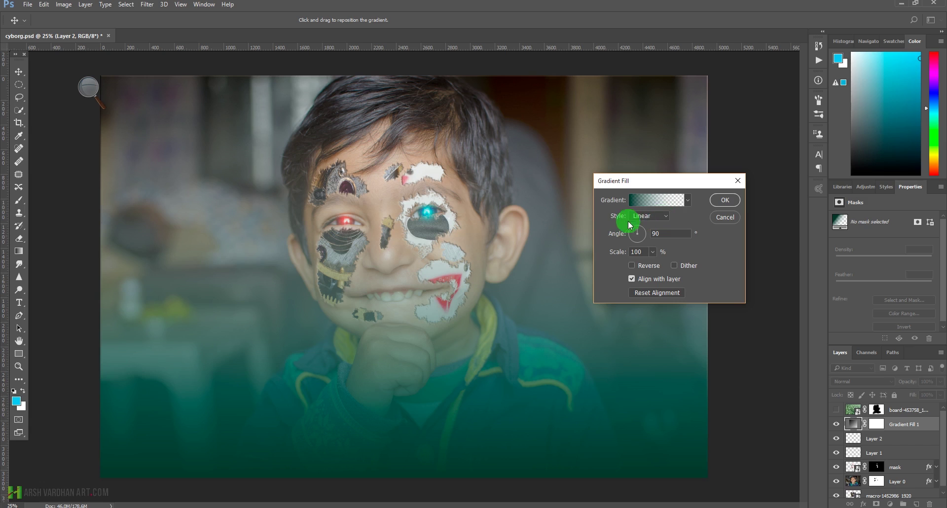
{"action": "left_click", "coordinate": [647, 216]}
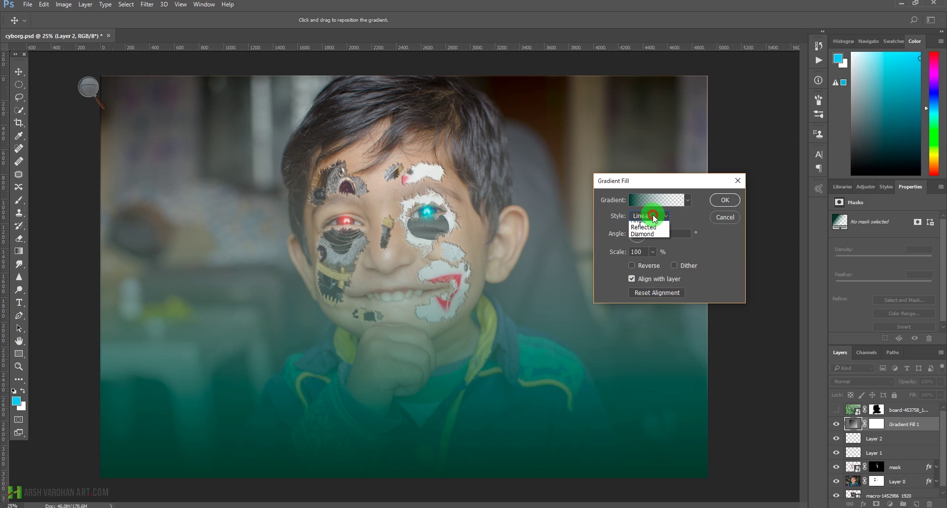
{"action": "left_click", "coordinate": [643, 230]}
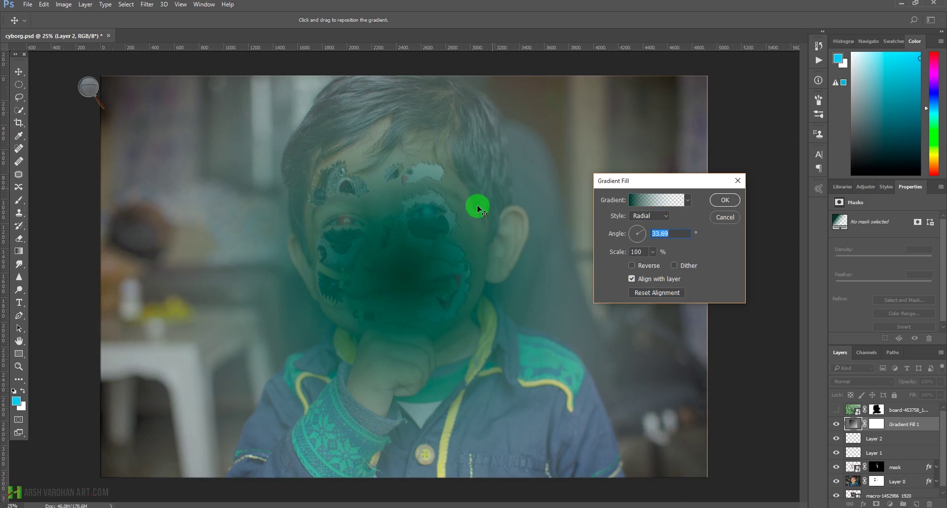
{"action": "left_click", "coordinate": [632, 265]}
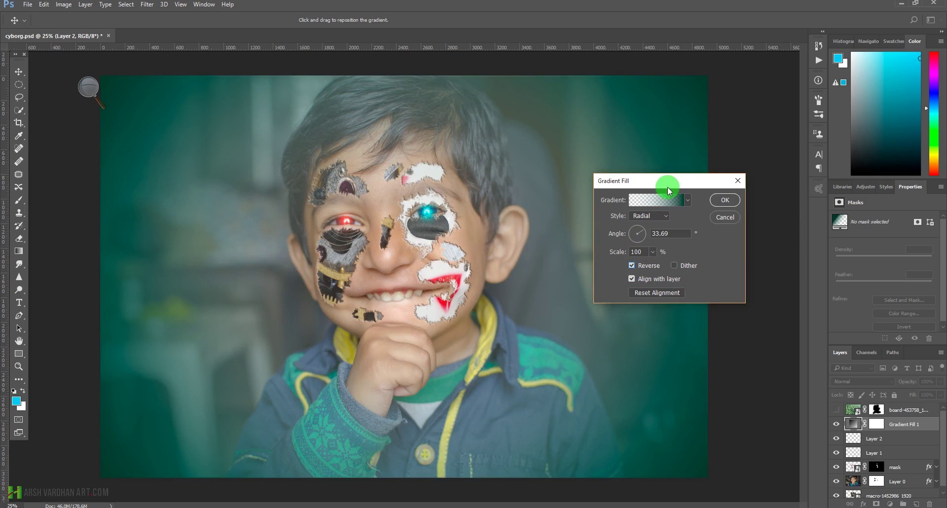
- Shift the radial gradient's center slightly up and left over the face and set its scale to 100%
{"action": "left_click_drag", "start_coordinate": [666, 183], "coordinate": [720, 183]}
{"action": "left_click", "coordinate": [708, 251]}
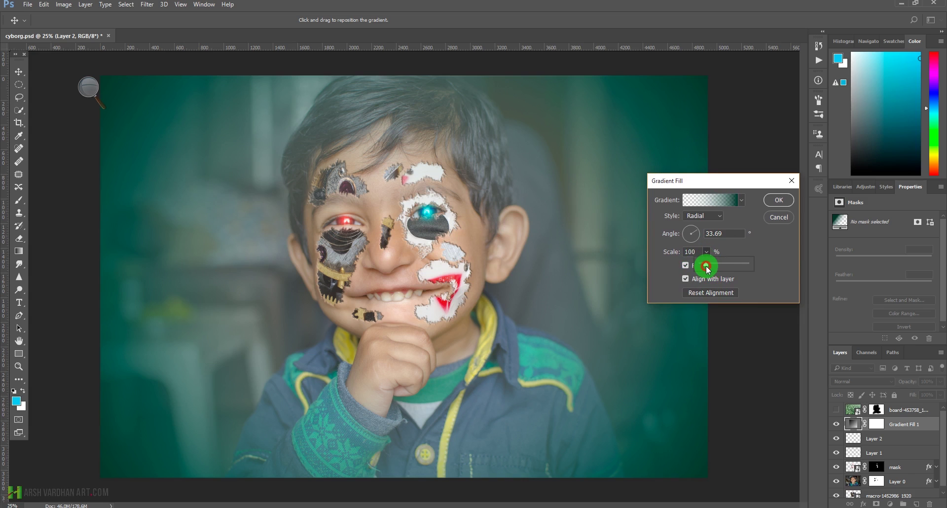
{"action": "left_click_drag", "start_coordinate": [705, 267], "coordinate": [706, 266]}
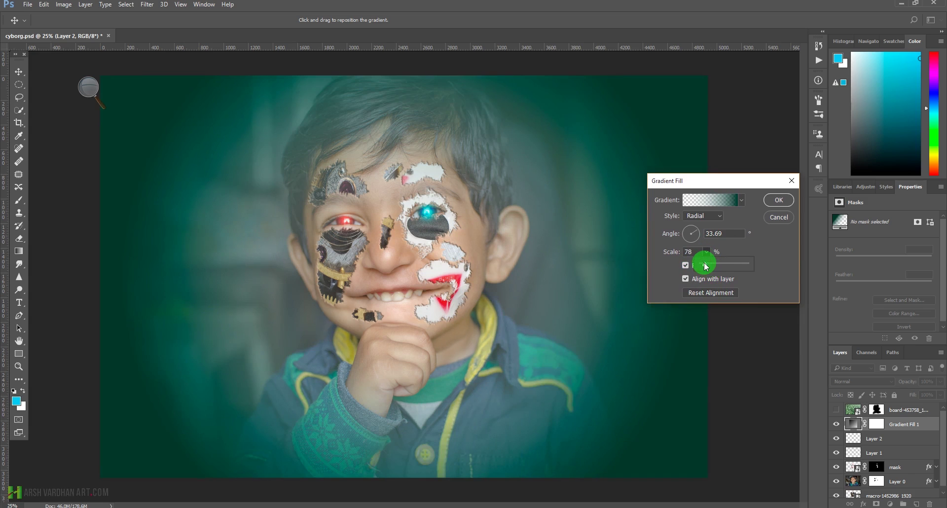
{"action": "mouse_move", "coordinate": [437, 268]}
{"action": "left_mouse_down"}
{"action": "mouse_move", "coordinate": [432, 240]}
{"action": "mouse_move", "coordinate": [431, 256]}
{"action": "left_mouse_up"}
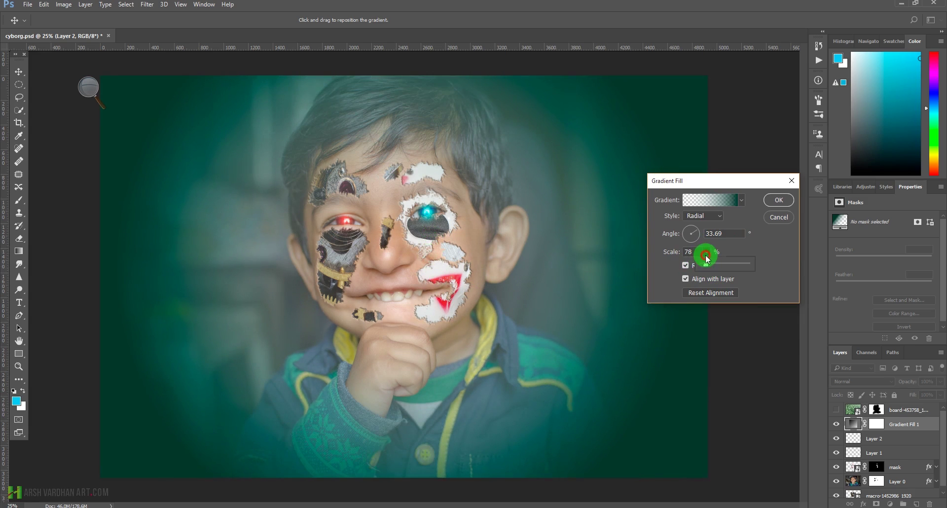
{"action": "left_click_drag", "start_coordinate": [708, 267], "coordinate": [678, 256]}
{"action": "type", "text": "100"}
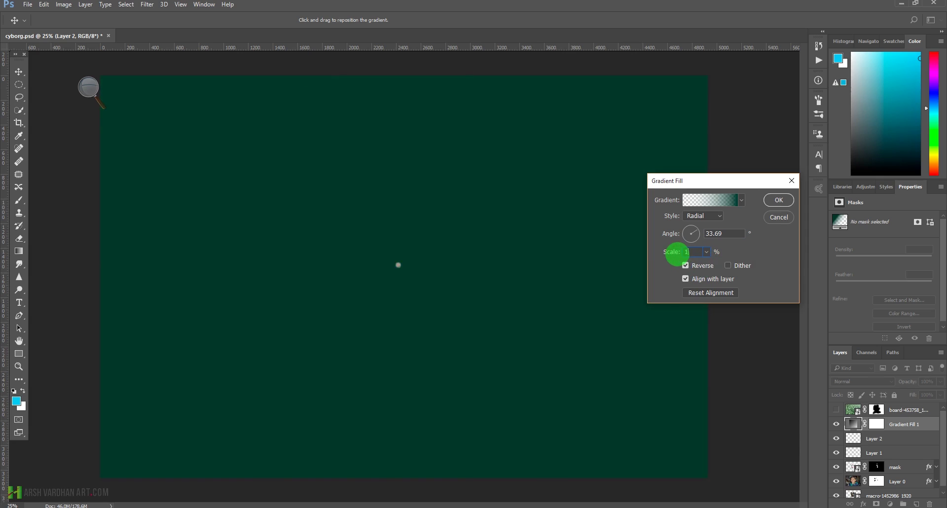
{"action": "left_click", "coordinate": [729, 248]}
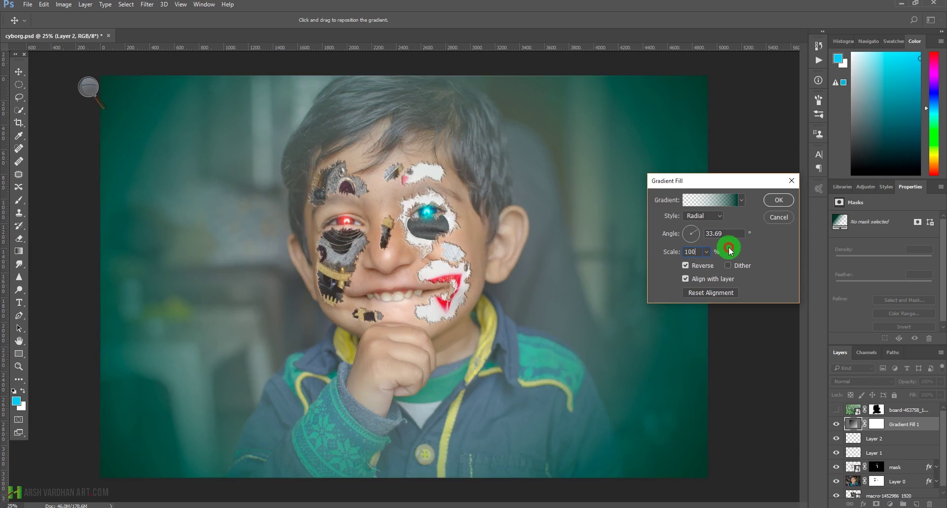
- Move the gradient's color midpoint to 83% and add a dark green #044736 color stop at 48%
{"action": "left_click", "coordinate": [705, 201]}
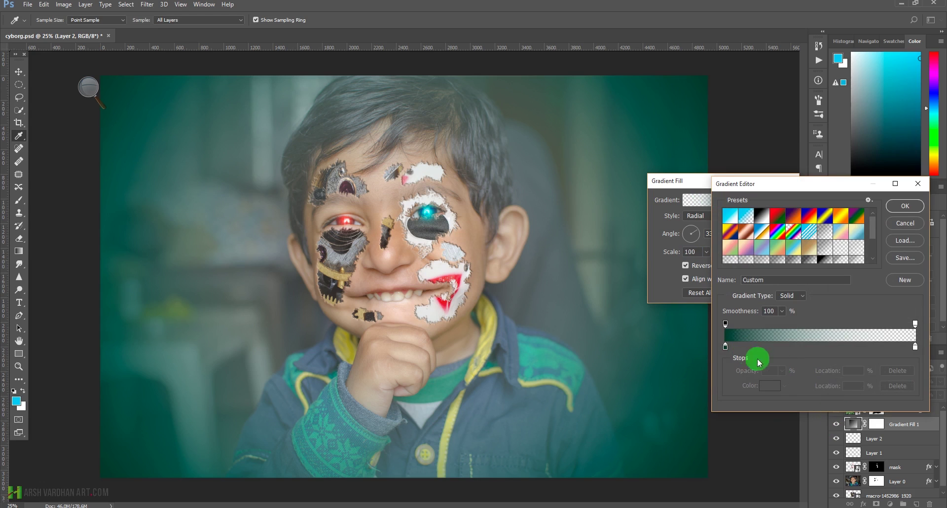
{"action": "left_click_drag", "start_coordinate": [725, 349], "coordinate": [822, 349]}
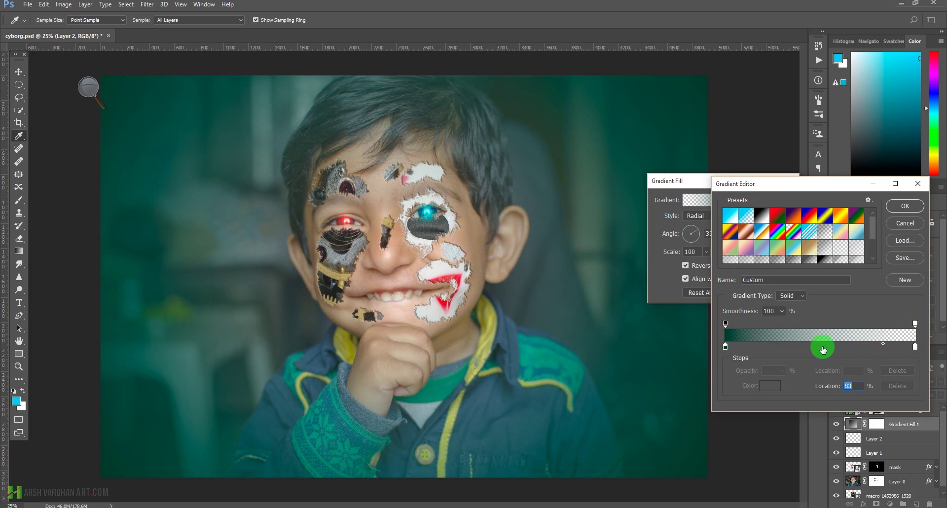
{"action": "left_click", "coordinate": [816, 349]}
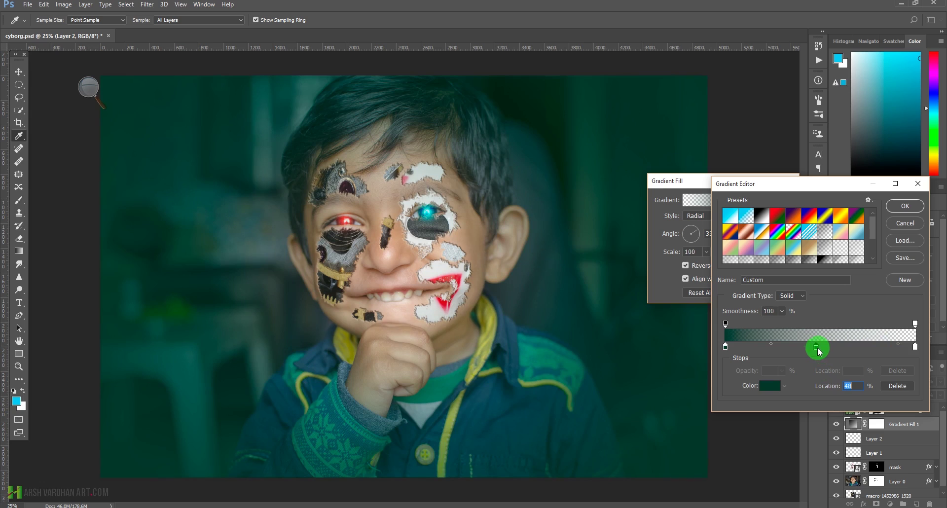
{"action": "left_click", "coordinate": [769, 388]}
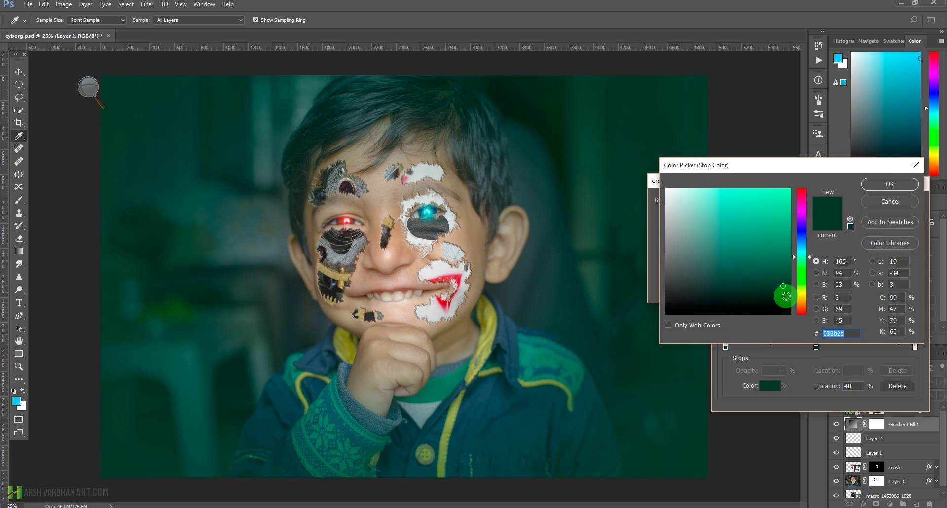
{"action": "left_click_drag", "start_coordinate": [784, 288], "coordinate": [784, 276]}
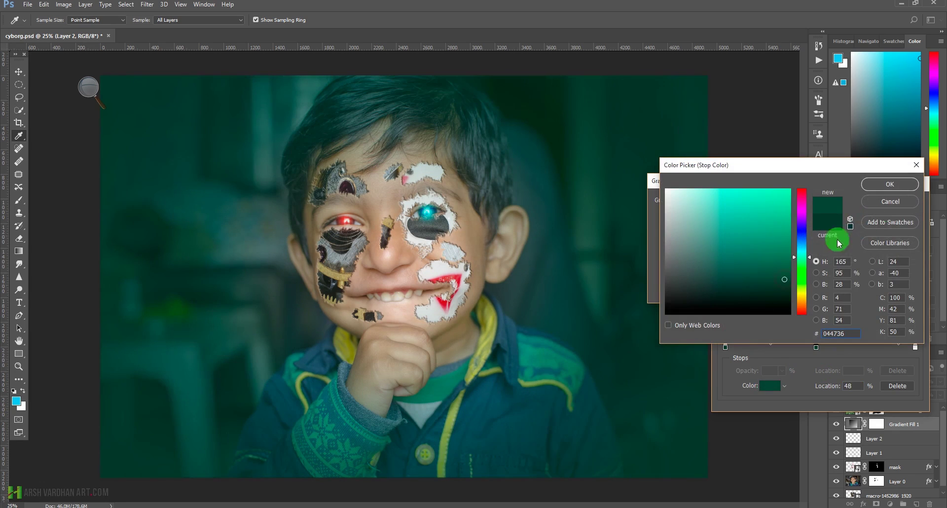
{"action": "left_click", "coordinate": [888, 185]}
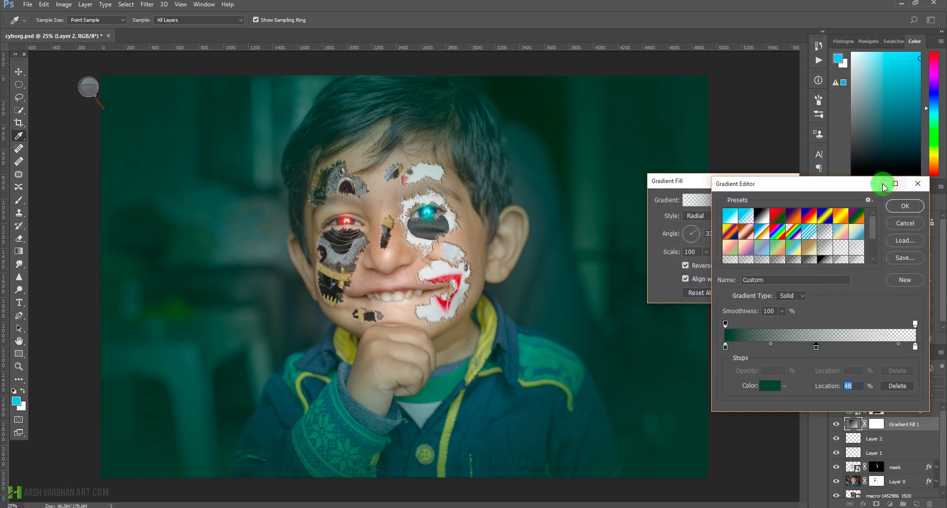
- Move the middle color stop to 59% and apply the gradient fill with its center shifted slightly down over the face
{"action": "left_click", "coordinate": [816, 348]}
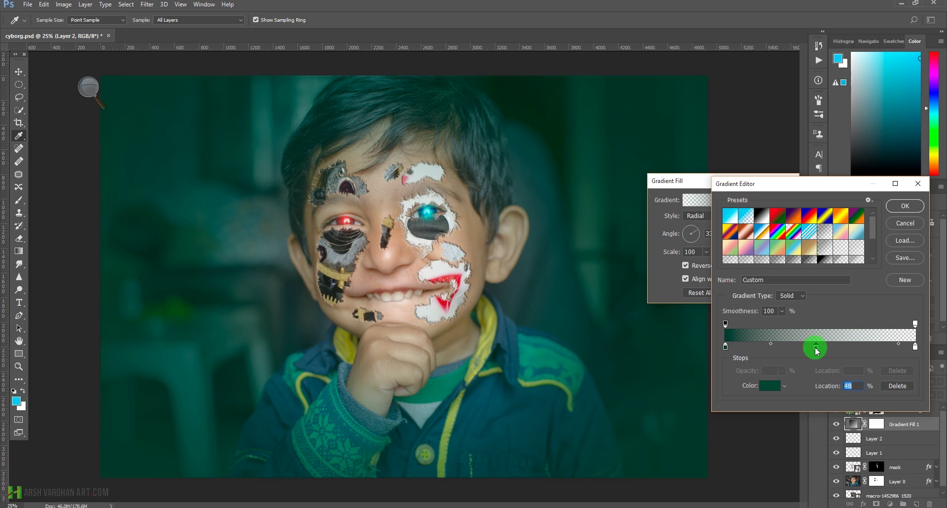
{"action": "left_click_drag", "start_coordinate": [816, 347], "coordinate": [837, 348]}
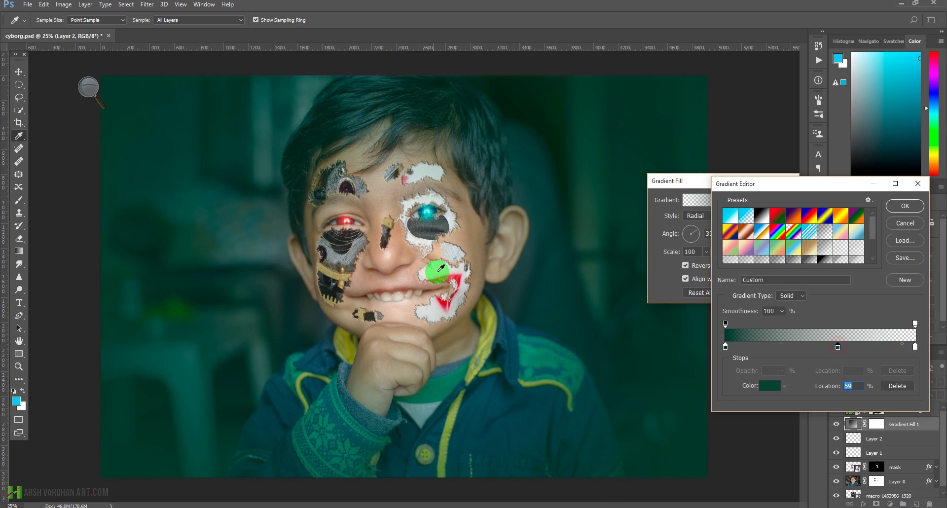
{"action": "left_click", "coordinate": [904, 206]}
{"action": "mouse_move", "coordinate": [413, 260]}
{"action": "left_mouse_down"}
{"action": "mouse_move", "coordinate": [398, 163]}
{"action": "mouse_move", "coordinate": [387, 235]}
{"action": "mouse_move", "coordinate": [445, 239]}
{"action": "mouse_move", "coordinate": [398, 263]}
{"action": "mouse_move", "coordinate": [420, 256]}
{"action": "mouse_move", "coordinate": [411, 274]}
{"action": "mouse_move", "coordinate": [444, 222]}
{"action": "mouse_move", "coordinate": [408, 238]}
{"action": "mouse_move", "coordinate": [415, 232]}
{"action": "mouse_move", "coordinate": [417, 275]}
{"action": "left_mouse_up"}
{"action": "left_click", "coordinate": [772, 203]}
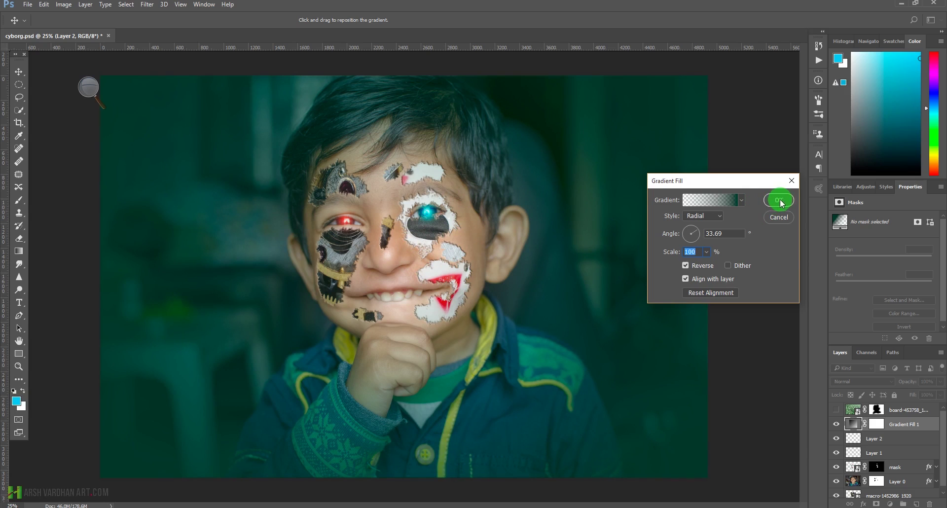
- Add a new gradient fill layer above Gradient Fill 1 and load the Black, White preset as its gradient
{"action": "key", "text": "b"}
{"action": "left_click", "coordinate": [855, 427]}
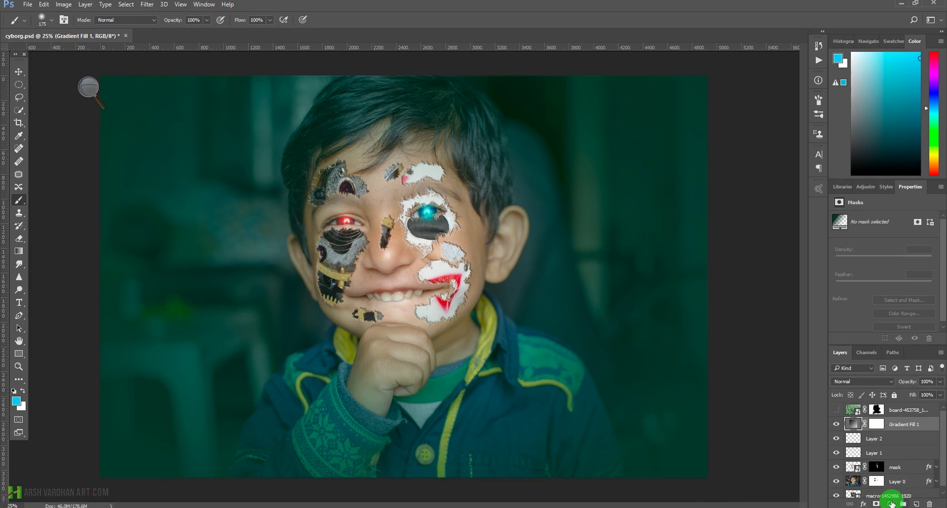
{"action": "left_click", "coordinate": [890, 504]}
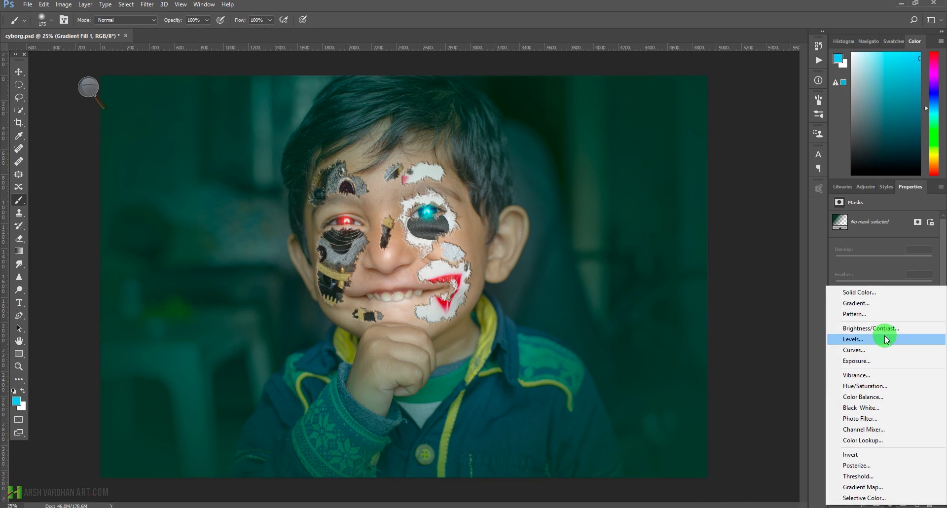
{"action": "left_click", "coordinate": [887, 302]}
{"action": "left_click", "coordinate": [717, 202]}
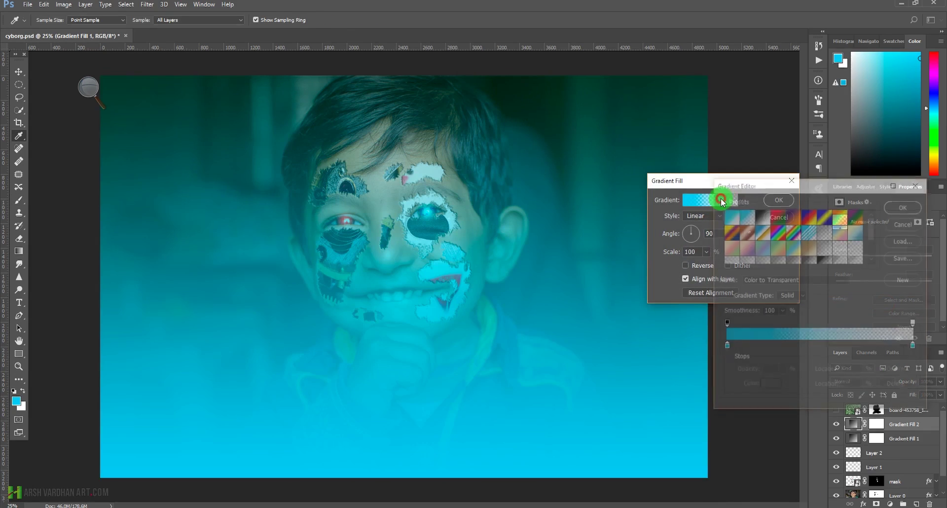
{"action": "left_click", "coordinate": [762, 217]}
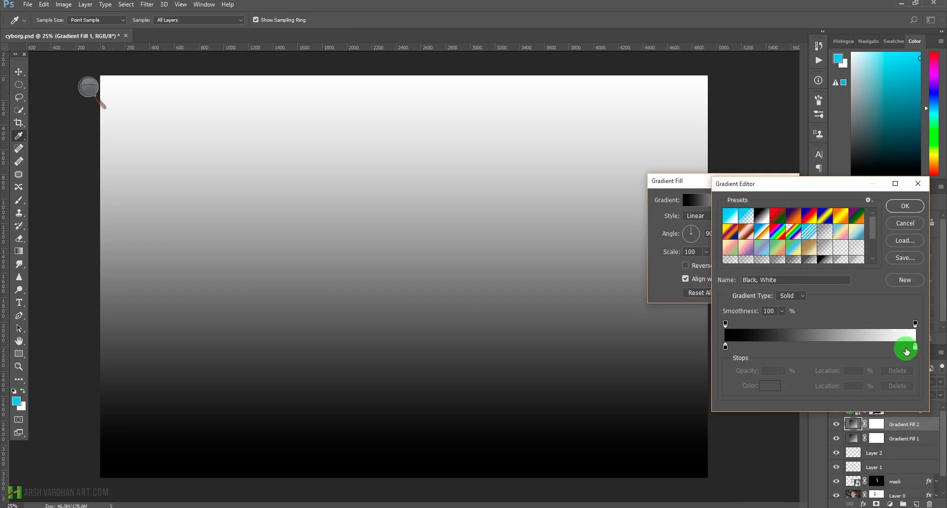
- Set the end opacity stop of the gradient to 0%, remove its white color stop and accept the edited gradient
{"action": "left_click", "coordinate": [915, 324]}
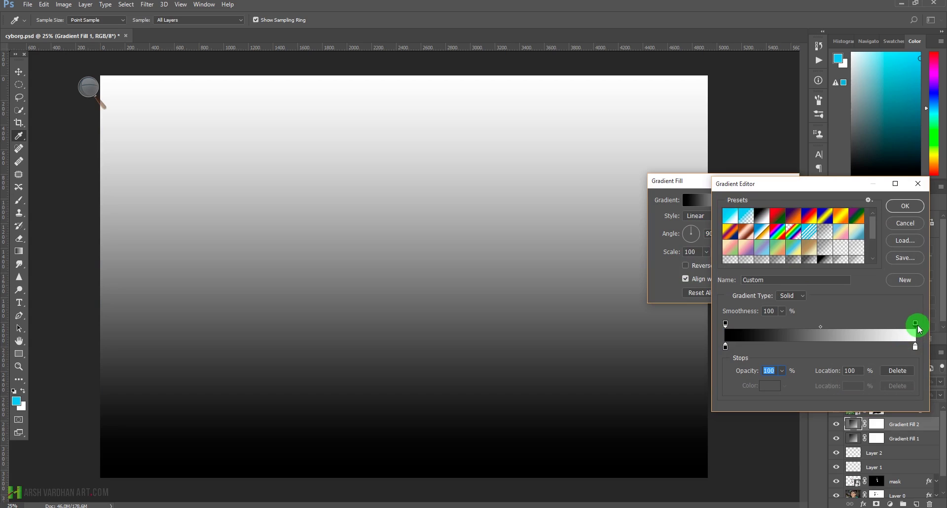
{"action": "left_click", "coordinate": [781, 370]}
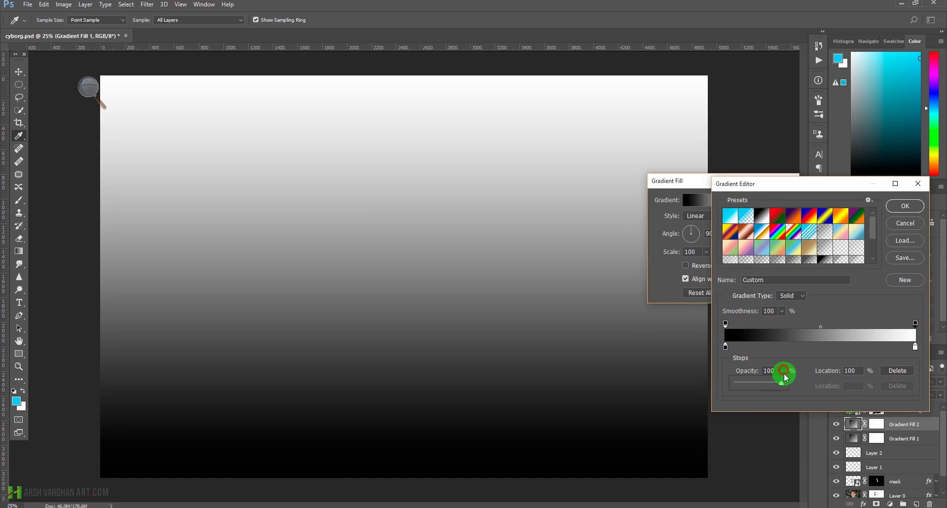
{"action": "left_click_drag", "start_coordinate": [784, 382], "coordinate": [732, 386]}
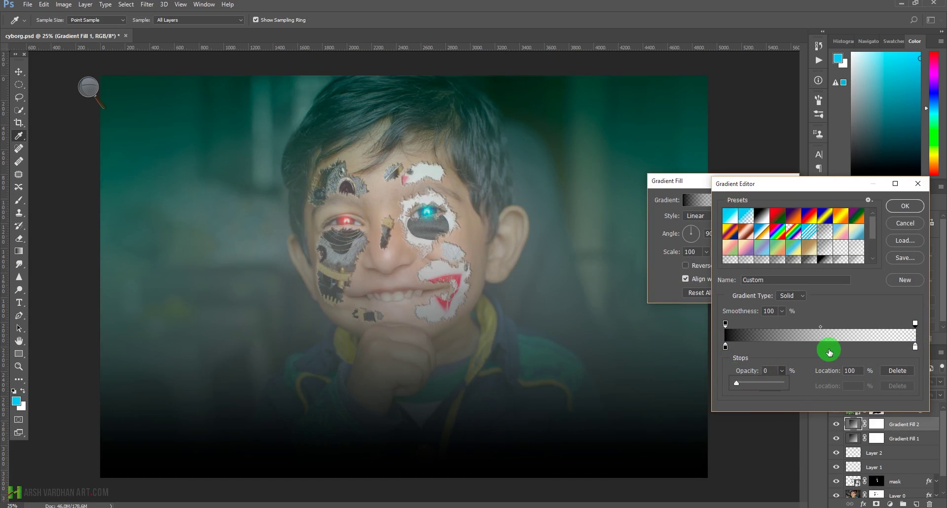
{"action": "left_click", "coordinate": [914, 347]}
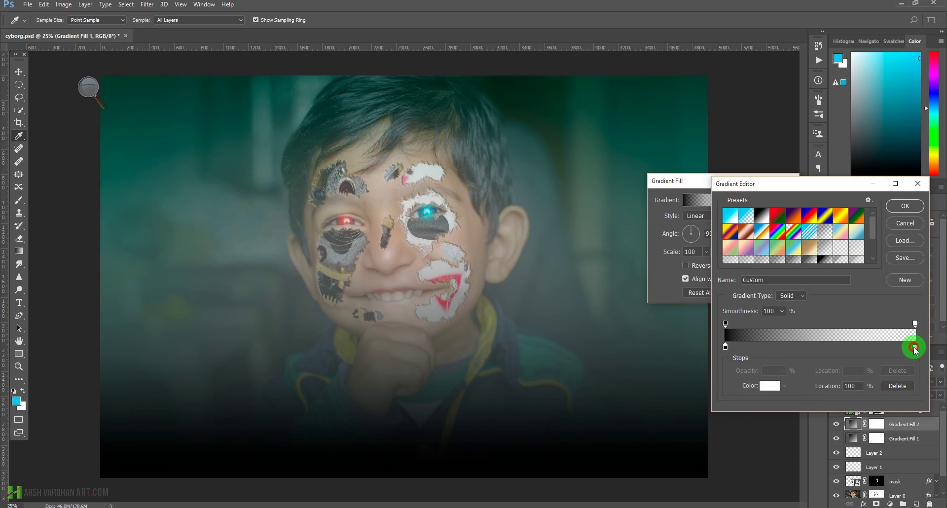
{"action": "left_click_drag", "start_coordinate": [916, 351], "coordinate": [856, 370]}
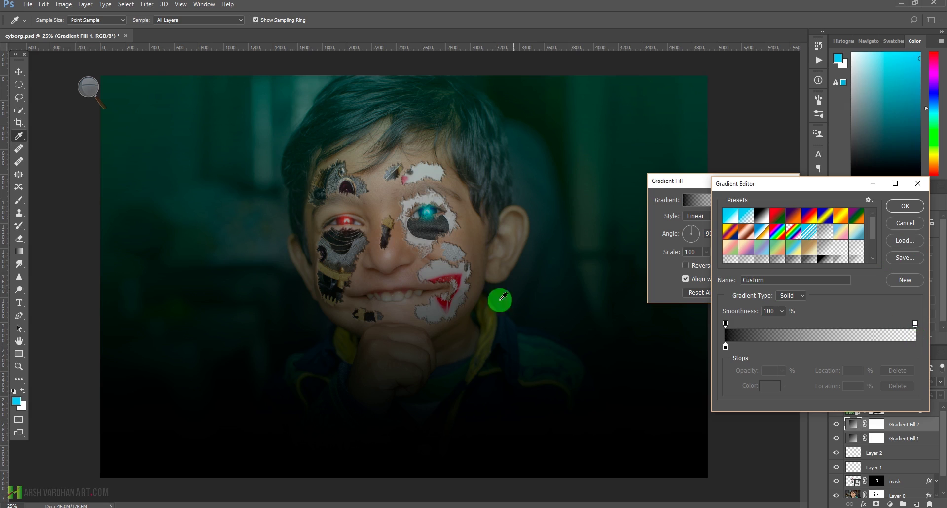
{"action": "left_click", "coordinate": [904, 205]}
- Set the black fill's style to Radial, turn on Reverse and shift its center up and left over the face
{"action": "left_click", "coordinate": [720, 219]}
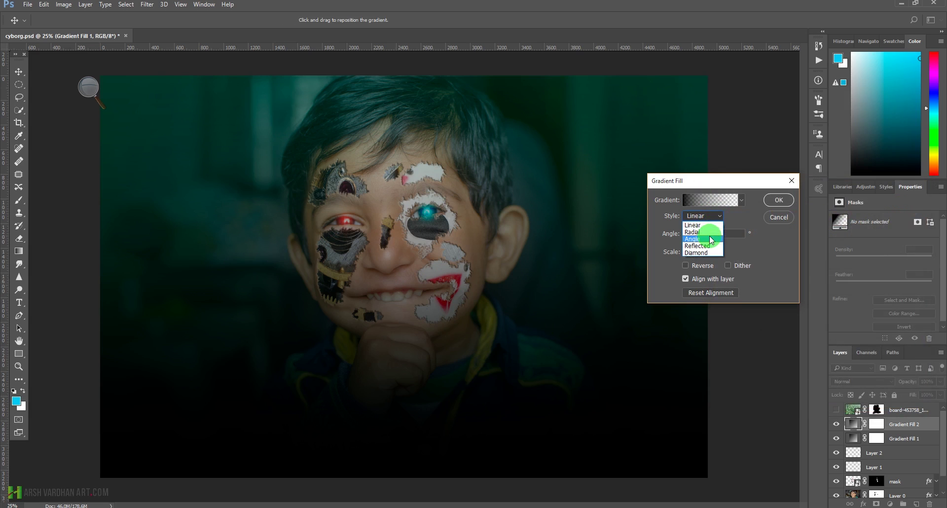
{"action": "left_click", "coordinate": [710, 231]}
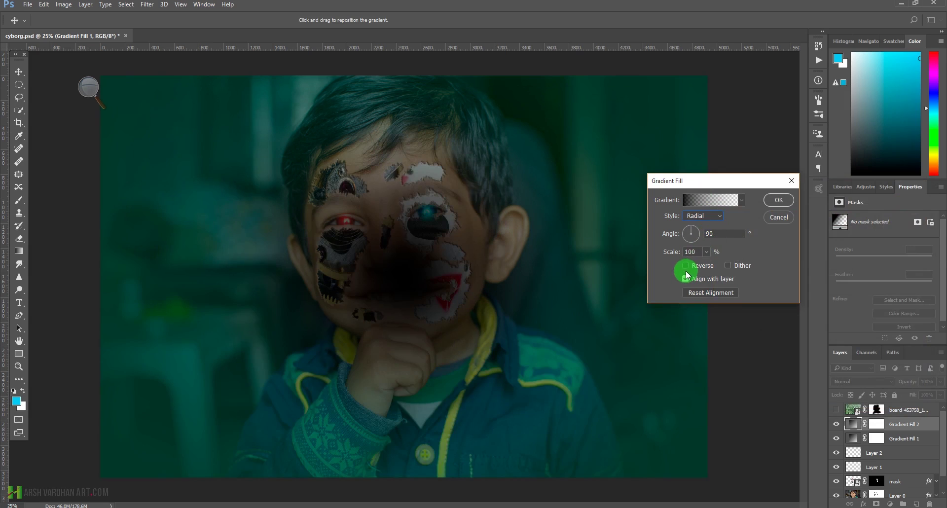
{"action": "left_click", "coordinate": [685, 266]}
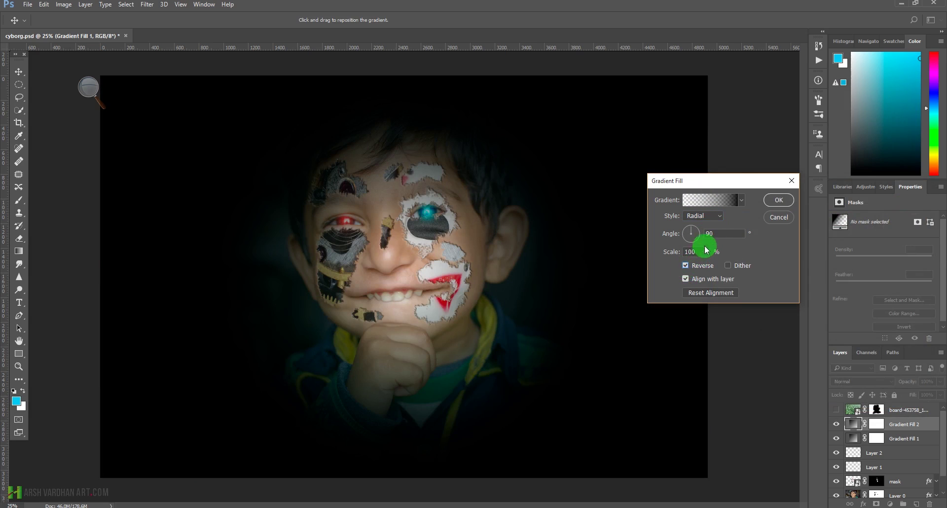
{"action": "left_click_drag", "start_coordinate": [457, 259], "coordinate": [409, 225]}
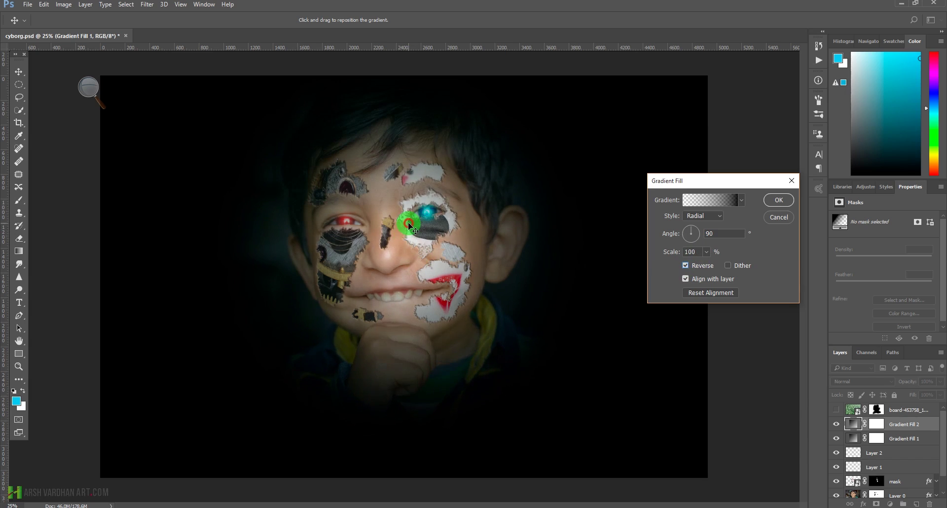
- Set the black radial gradient's scale to 275% and apply the gradient fill
{"action": "left_click", "coordinate": [706, 251]}
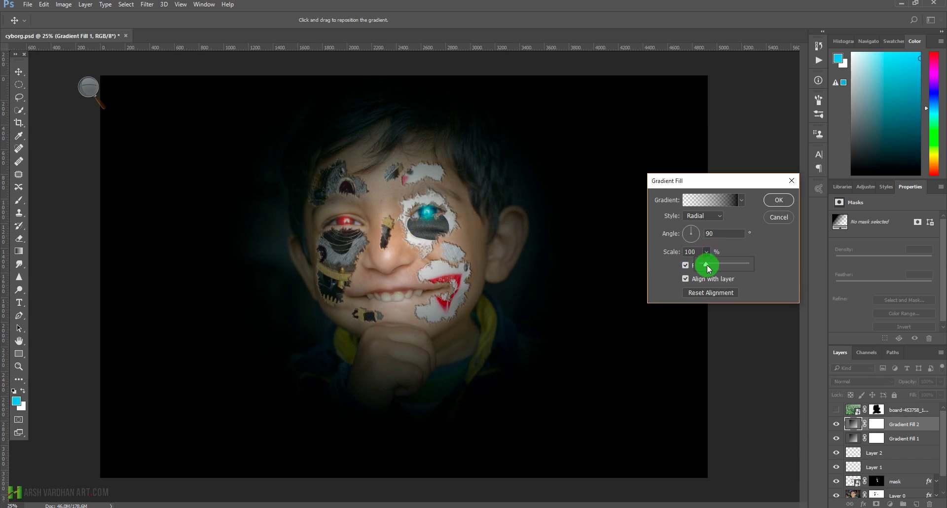
{"action": "left_click_drag", "start_coordinate": [699, 264], "coordinate": [711, 268]}
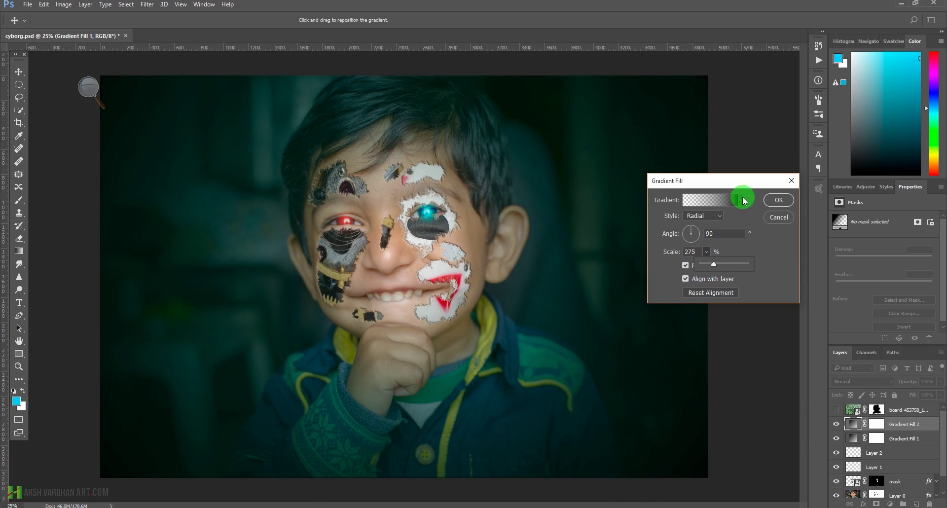
{"action": "left_click_drag", "start_coordinate": [723, 183], "coordinate": [777, 184]}
{"action": "left_click", "coordinate": [829, 202]}
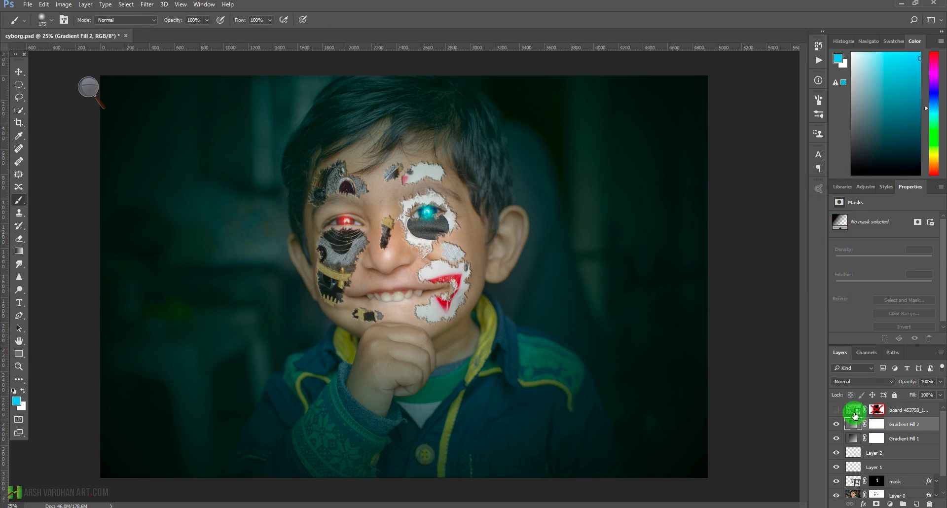
- Show the circuit board layer and raise its opacity to 100%
{"action": "left_click", "coordinate": [844, 413]}
{"action": "left_click", "coordinate": [835, 409]}
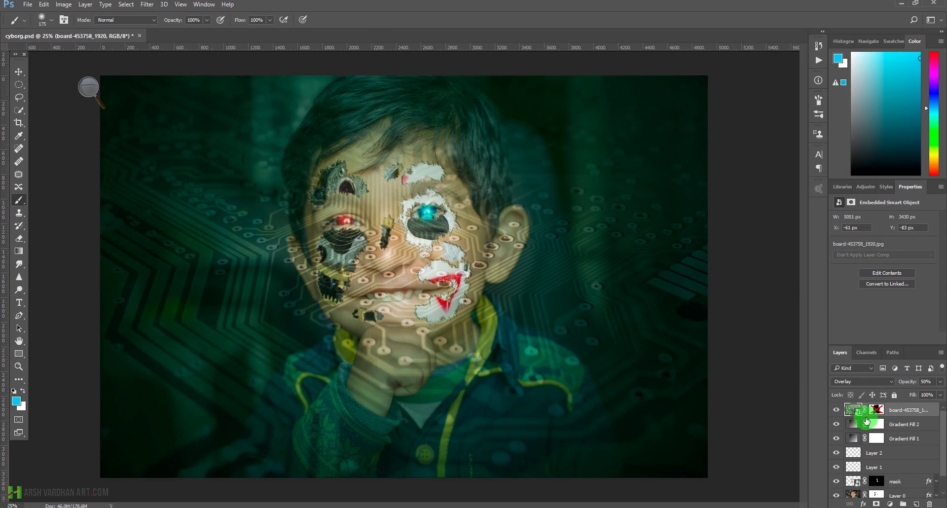
{"action": "left_click", "coordinate": [940, 381]}
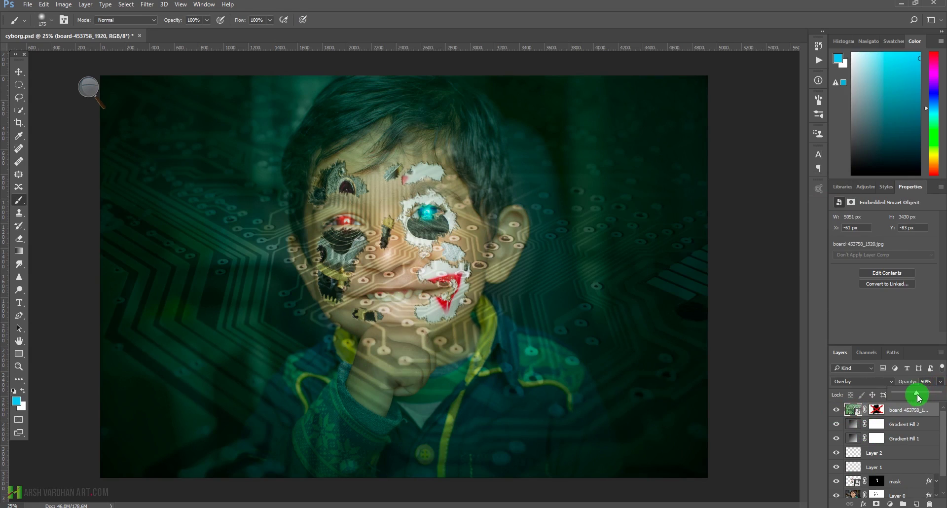
{"action": "left_click_drag", "start_coordinate": [918, 397], "coordinate": [940, 396]}
- Set the circuit board layer's blend mode to Normal and delete its layer mask
{"action": "left_click", "coordinate": [860, 381]}
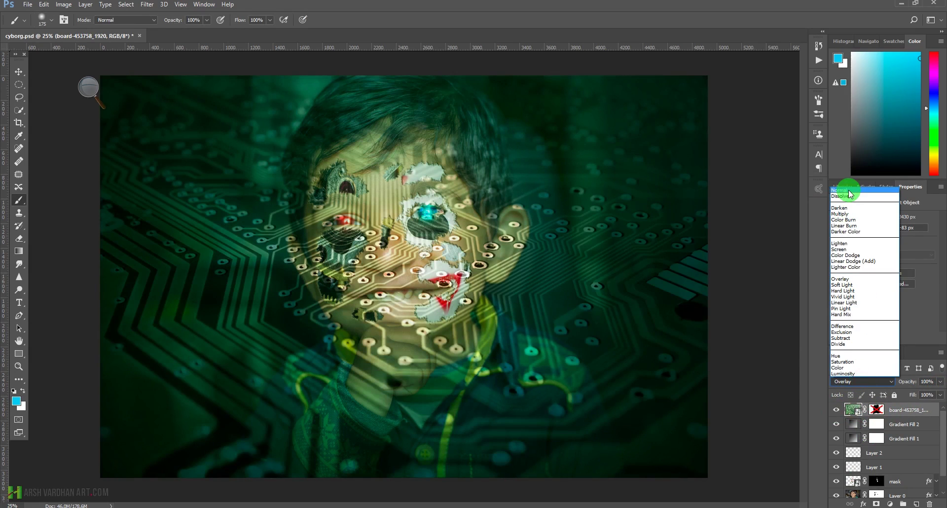
{"action": "left_click", "coordinate": [848, 190]}
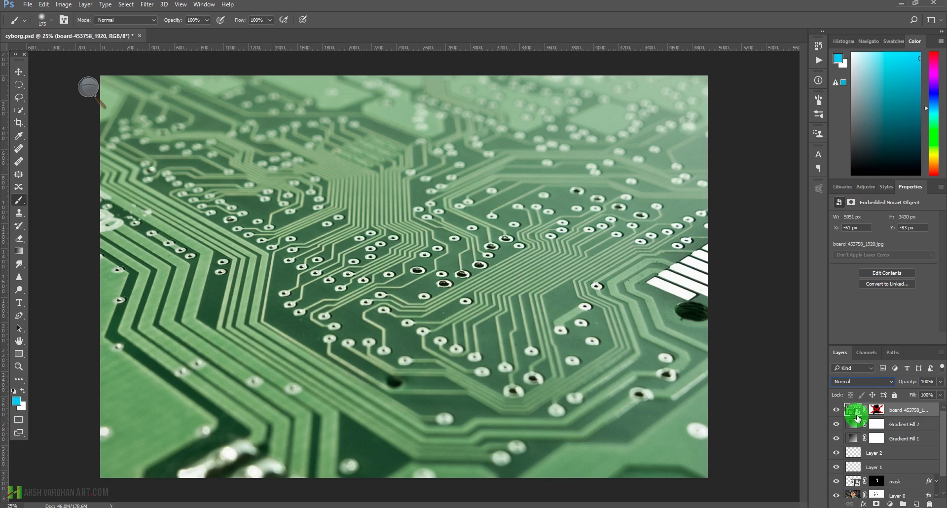
{"action": "left_click", "coordinate": [877, 411]}
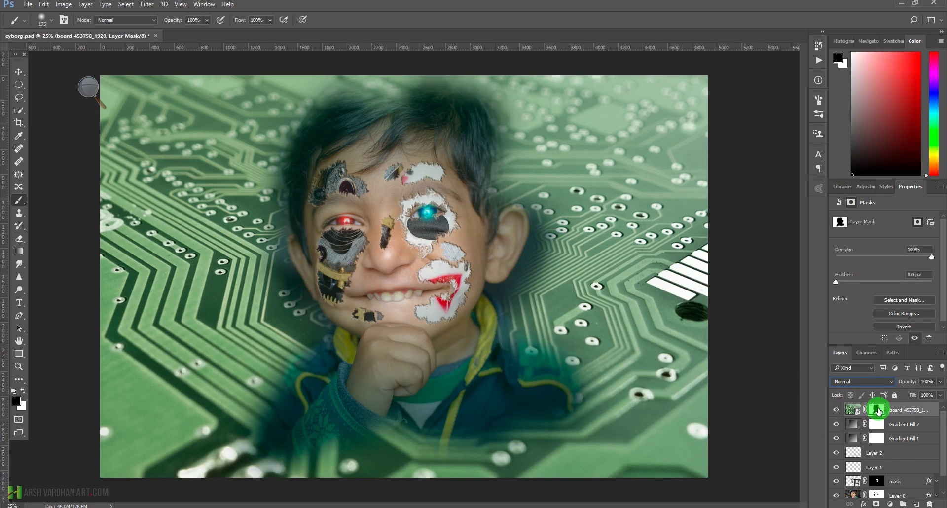
{"action": "left_click_drag", "start_coordinate": [876, 411], "coordinate": [929, 504]}
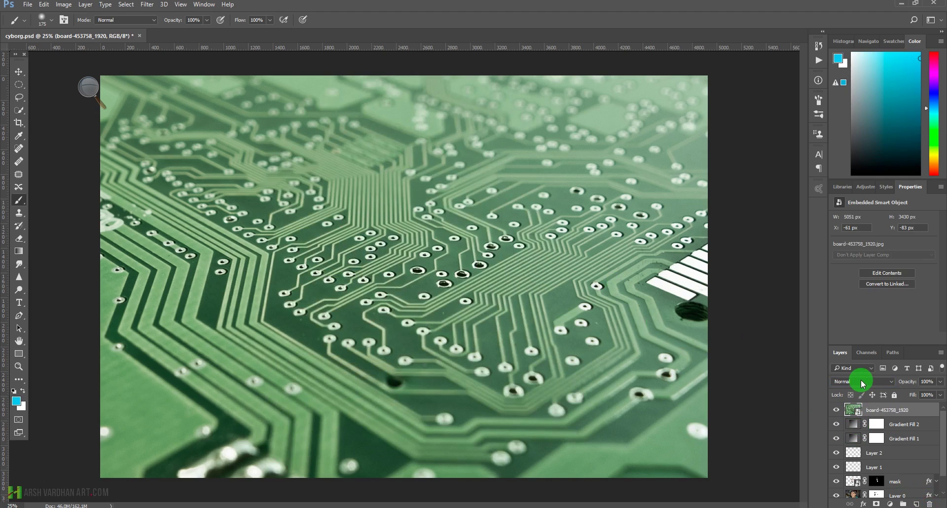
- Set the circuit board layer's blend mode to Soft Light and its opacity to 74%
{"action": "left_click", "coordinate": [862, 384]}
{"action": "left_click", "coordinate": [856, 283]}
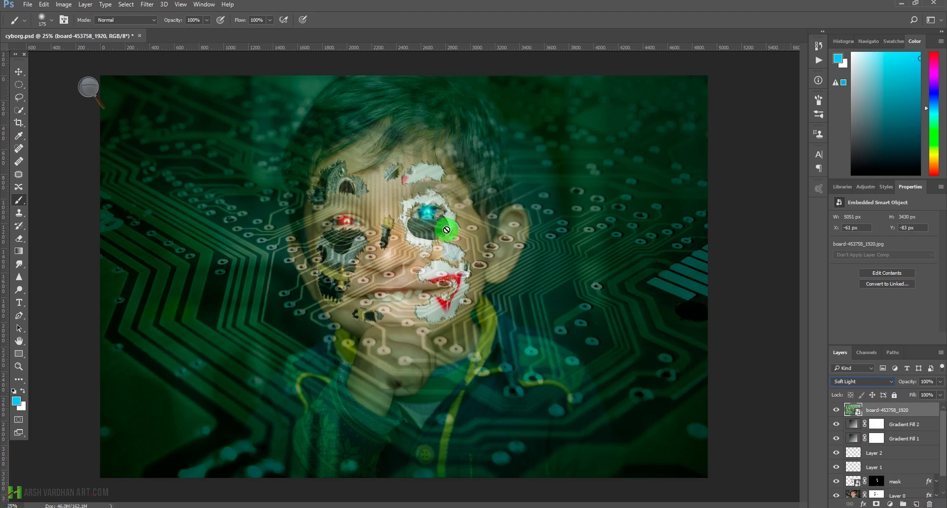
{"action": "left_click", "coordinate": [939, 381]}
{"action": "left_click_drag", "start_coordinate": [930, 398], "coordinate": [928, 397]}
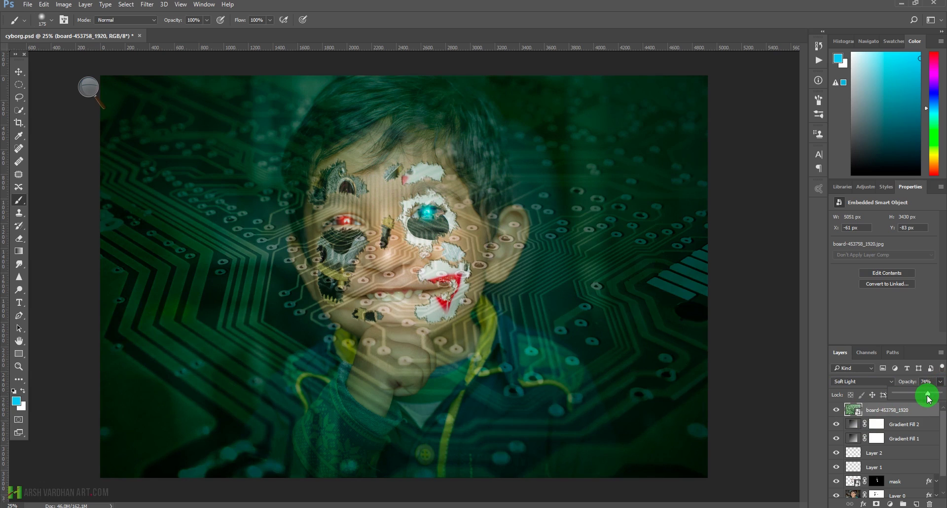
- Add a layer mask to the circuit board layer and draw a Black, White radial gradient outward from the nose on it
{"action": "left_click", "coordinate": [853, 409]}
{"action": "left_click", "coordinate": [876, 504]}
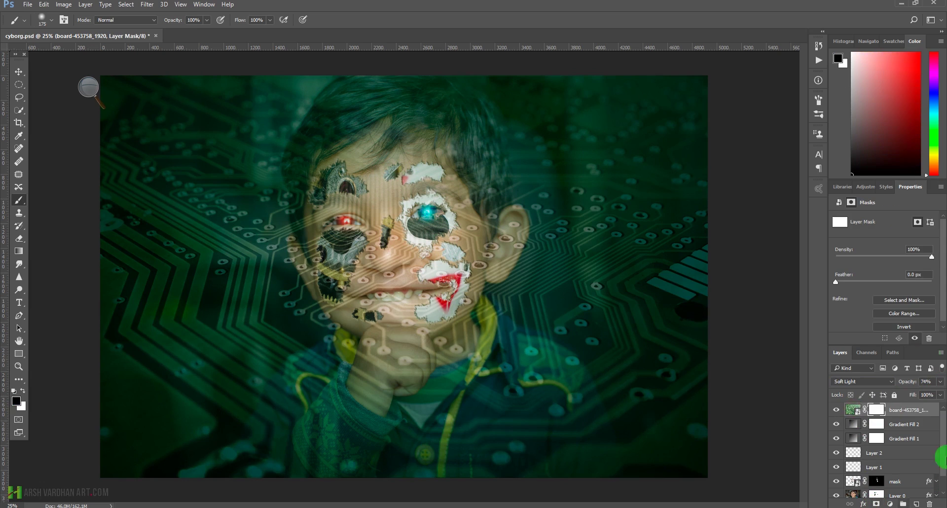
{"action": "left_click", "coordinate": [19, 252]}
{"action": "left_click", "coordinate": [50, 20]}
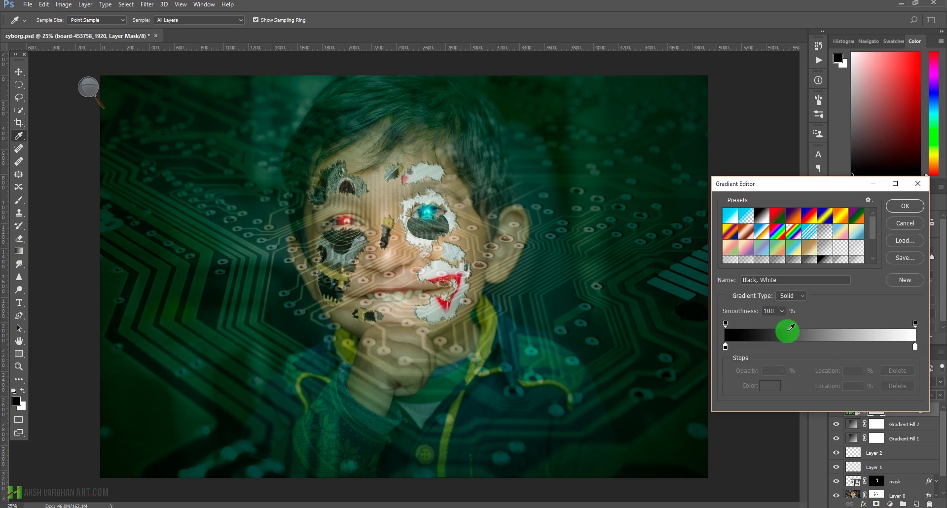
{"action": "left_click", "coordinate": [911, 209]}
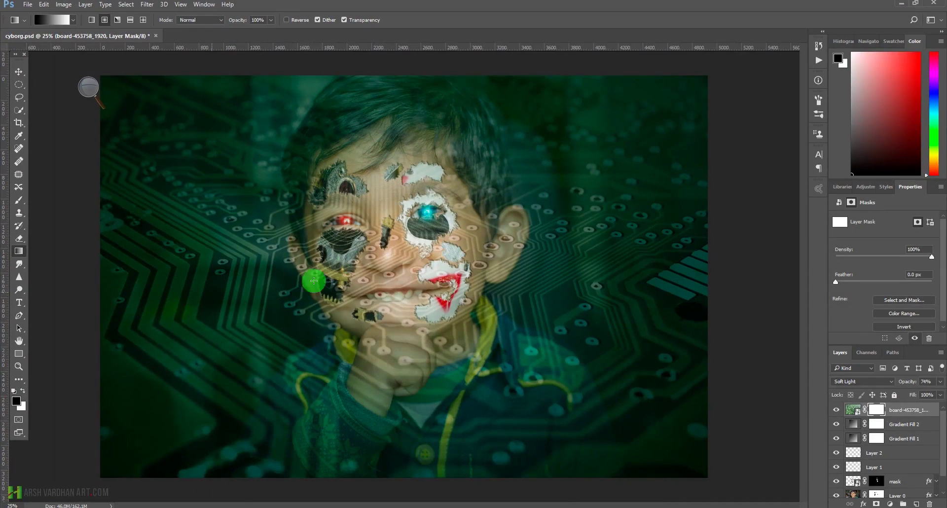
{"action": "left_click_drag", "start_coordinate": [393, 237], "coordinate": [550, 153]}
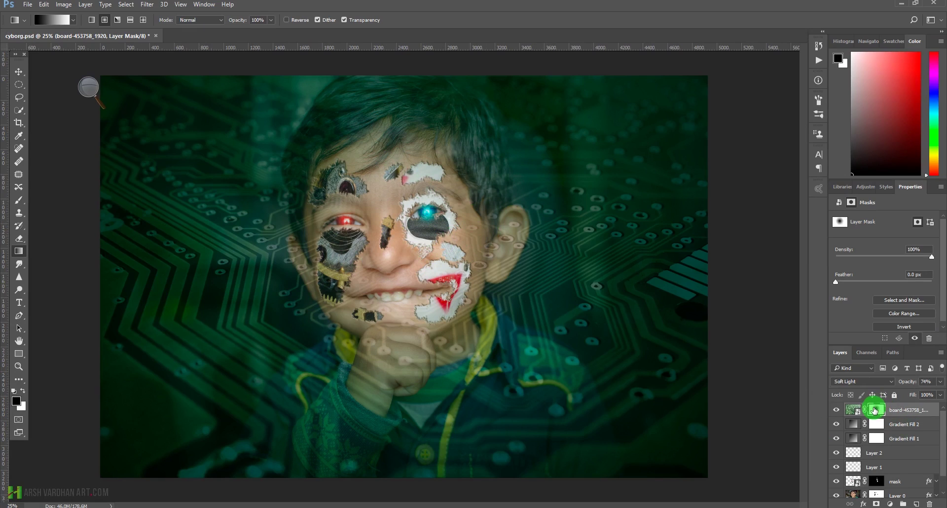
- Inspect the mask on its own, then redraw its radial gradient larger, from beside the nose to beyond the upper right of the head
{"action": "left_click", "coordinate": [877, 410], "text": "alt"}
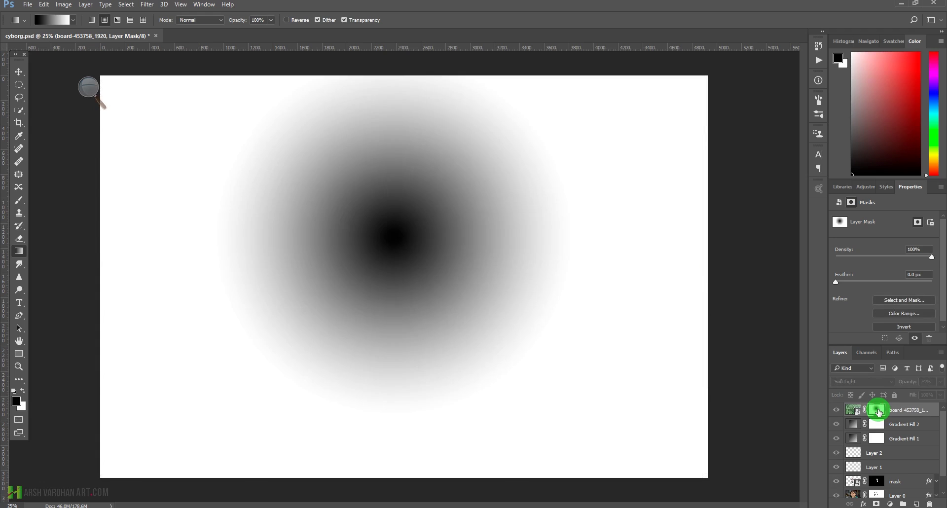
{"action": "left_click", "coordinate": [877, 411], "text": "alt"}
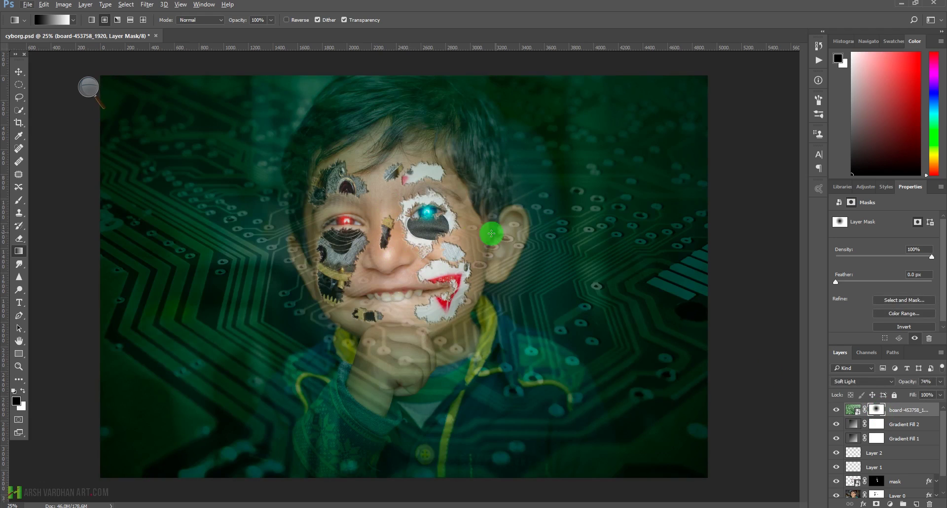
{"action": "left_click_drag", "start_coordinate": [399, 255], "coordinate": [583, 167]}
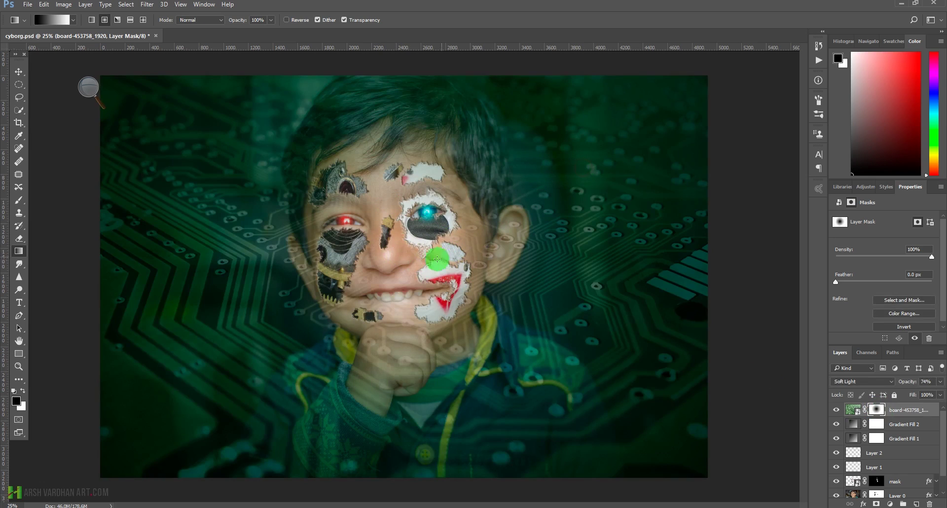
{"action": "left_click_drag", "start_coordinate": [400, 252], "coordinate": [522, 159]}
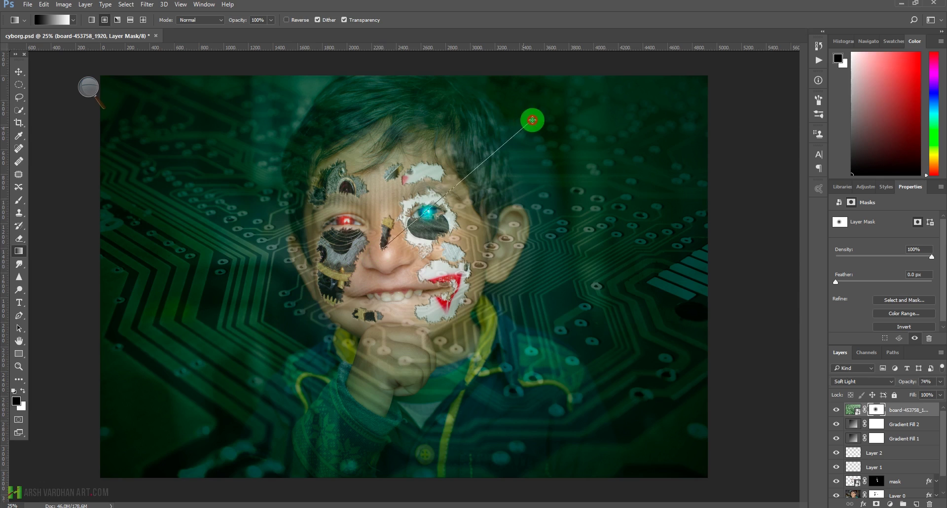
{"action": "left_click_drag", "start_coordinate": [415, 241], "coordinate": [614, 88]}
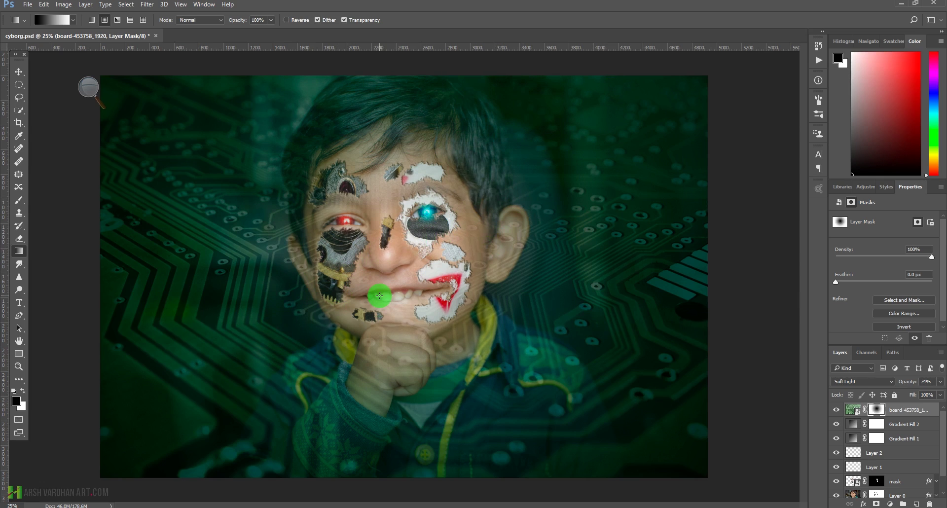
- Enlarge the brush to 700 px and paint black on the circuit board layer's mask over the left side of the face
{"action": "key", "text": "b"}
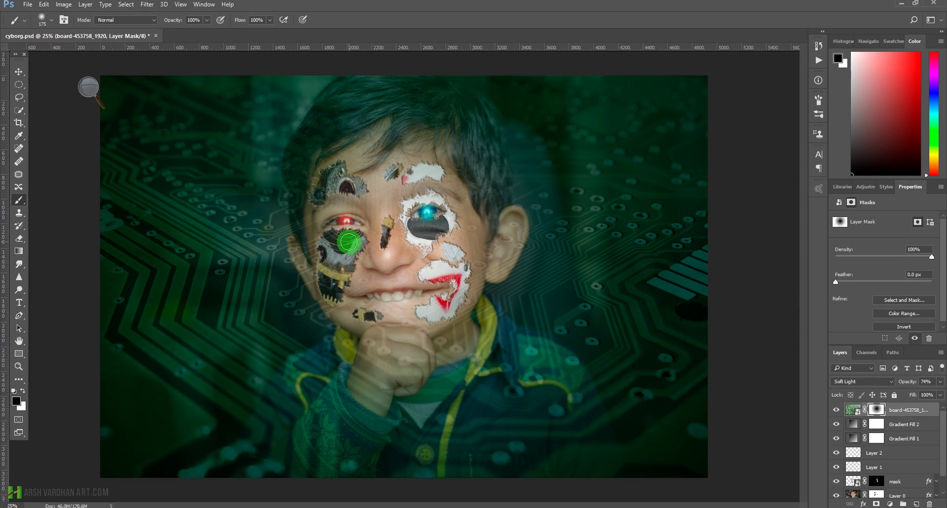
{"action": "key", "text": "bracketright"}
{"action": "key", "text": "bracketright"}
{"action": "key", "text": "bracketright"}
{"action": "key", "text": "bracketright"}
{"action": "key", "text": "bracketright"}
{"action": "key", "text": "bracketright"}
{"action": "key", "text": "bracketright"}
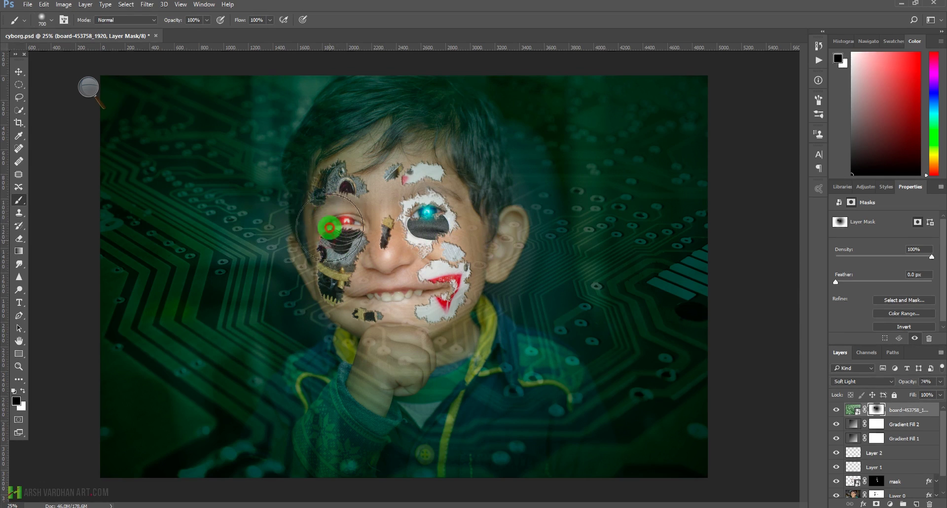
{"action": "left_click", "coordinate": [325, 214]}
{"action": "left_click", "coordinate": [323, 234]}
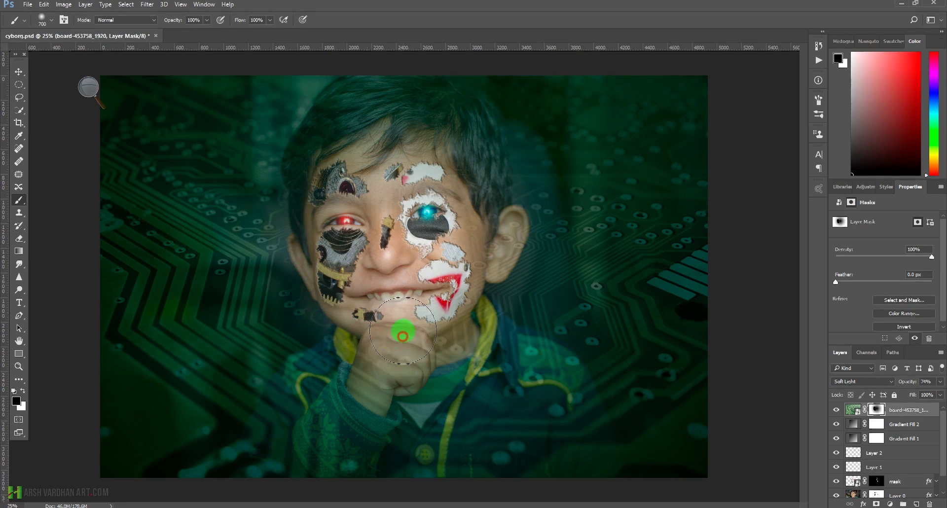
- Paint black on the circuit board layer's mask over the boy's hand, neck, hair and ear to clear the circuit texture
{"action": "left_click", "coordinate": [360, 393]}
{"action": "left_click", "coordinate": [344, 397]}
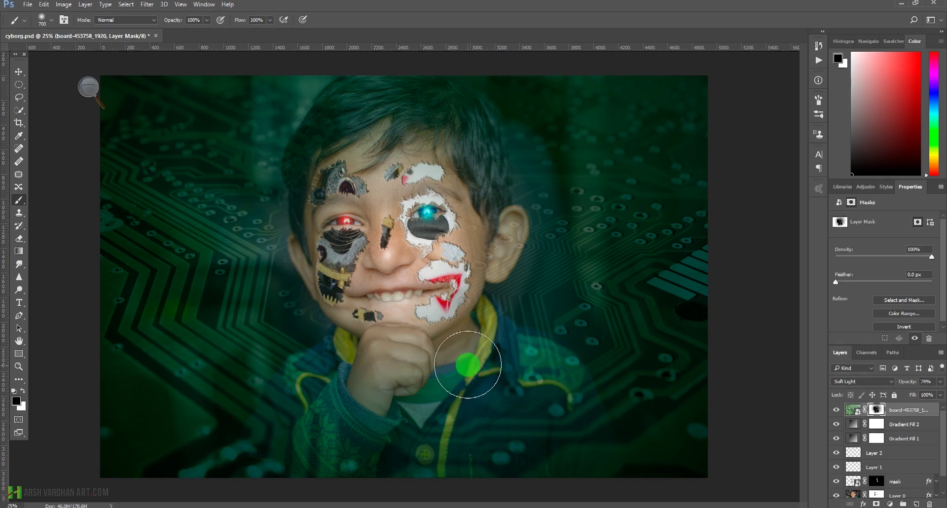
{"action": "left_click", "coordinate": [336, 378]}
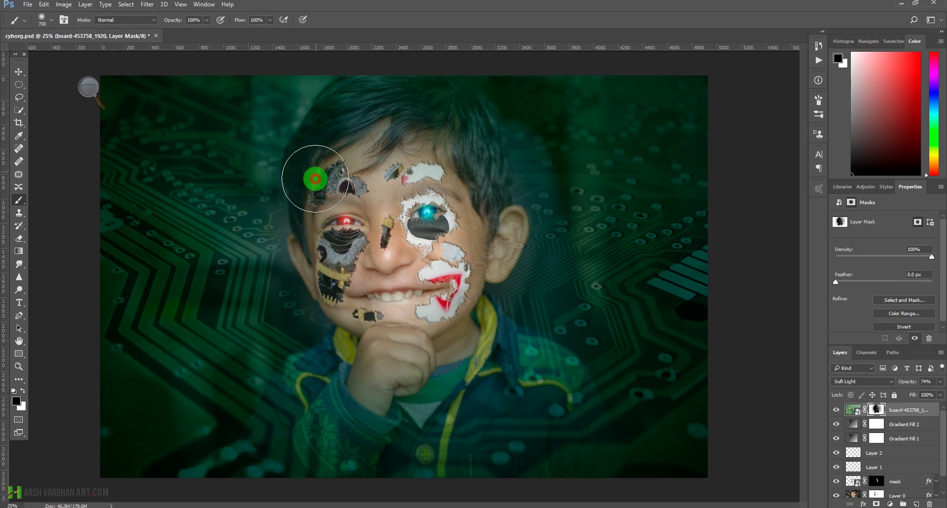
{"action": "left_click", "coordinate": [327, 436]}
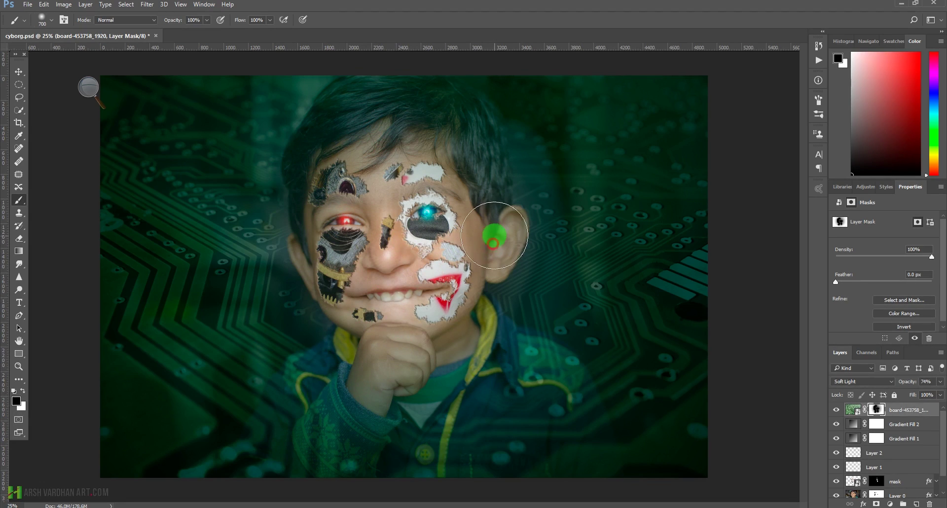
{"action": "left_click", "coordinate": [494, 241]}
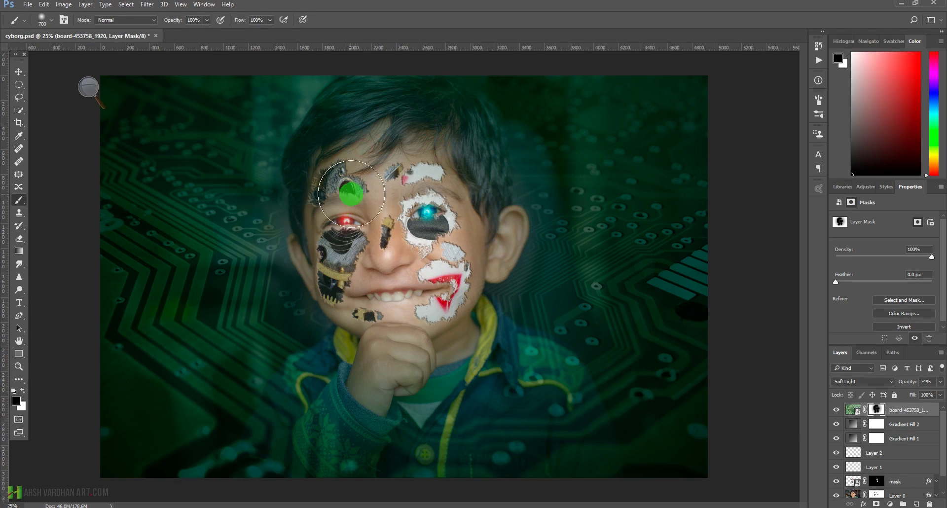
{"action": "left_click", "coordinate": [362, 240]}
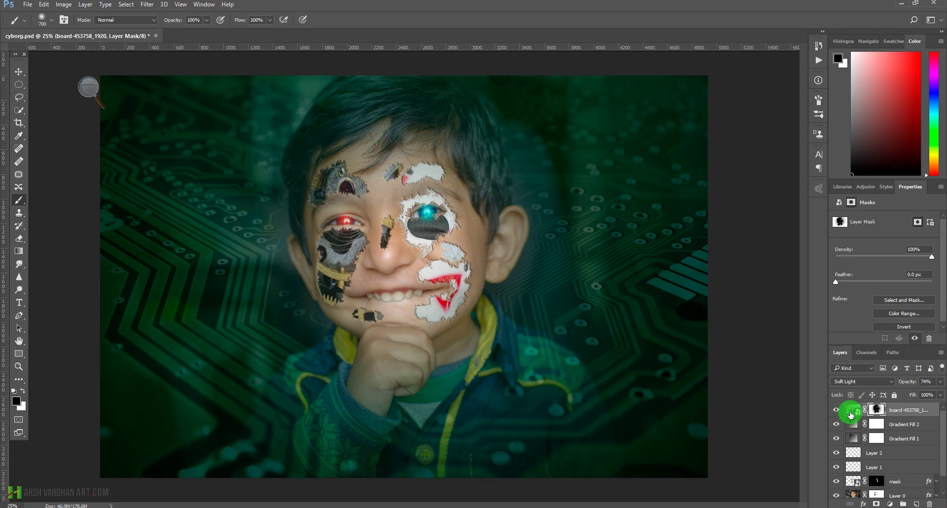
- Move the circuit board layer between Gradient Fill 2 and Gradient Fill 1 and compare the image with it hidden and shown
{"action": "left_click_drag", "start_coordinate": [850, 415], "coordinate": [841, 451]}
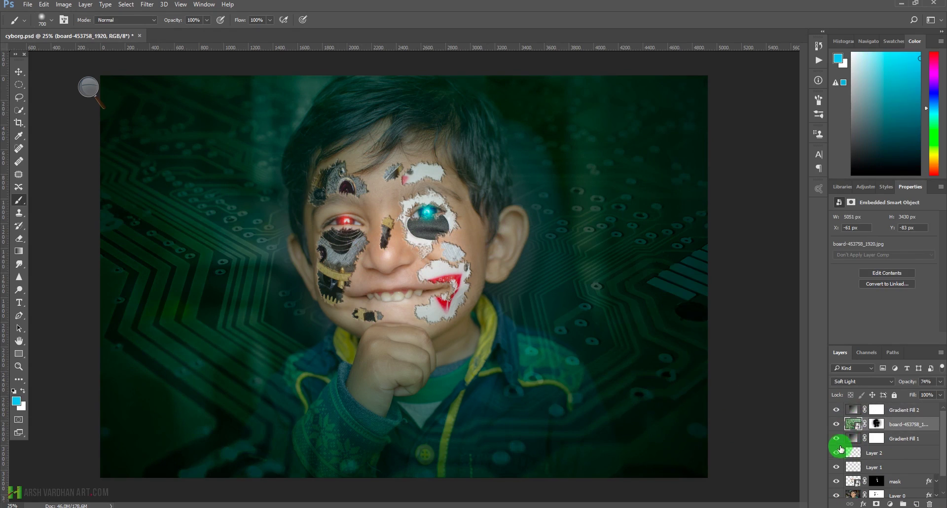
{"action": "left_click", "coordinate": [836, 424]}
{"action": "left_click", "coordinate": [849, 433]}
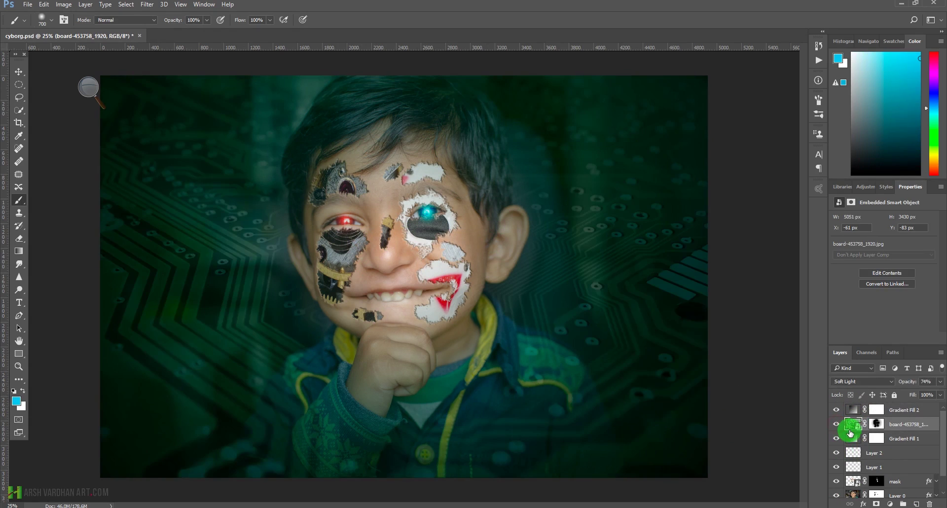
- Paint white on the circuit board layer's mask beside the head and above the shoulder to bring back the background circuit texture
{"action": "left_click", "coordinate": [872, 425]}
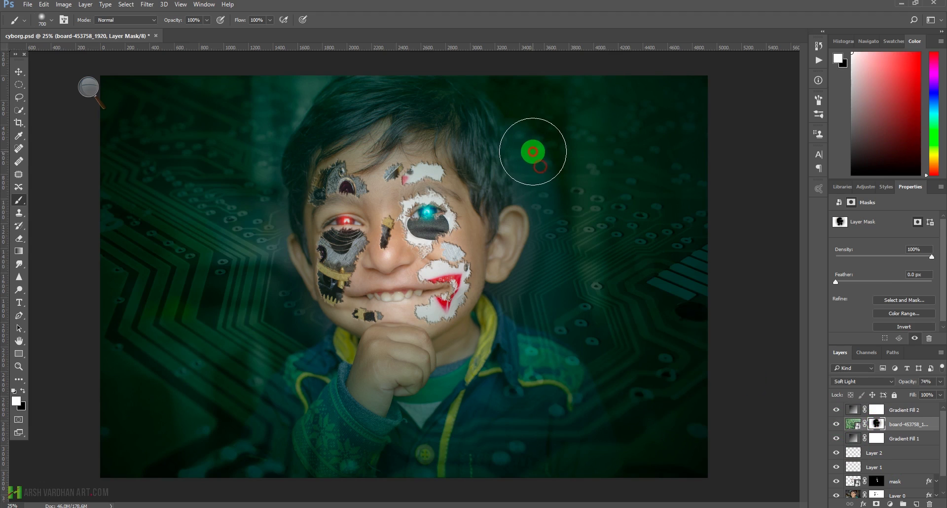
{"action": "key", "text": "x"}
{"action": "left_click", "coordinate": [536, 166]}
{"action": "mouse_move", "coordinate": [535, 166]}
{"action": "left_mouse_down"}
{"action": "mouse_move", "coordinate": [541, 179]}
{"action": "mouse_move", "coordinate": [533, 159]}
{"action": "mouse_move", "coordinate": [551, 233]}
{"action": "left_mouse_up"}
{"action": "left_click", "coordinate": [556, 246]}
{"action": "mouse_move", "coordinate": [550, 272]}
{"action": "left_mouse_down"}
{"action": "mouse_move", "coordinate": [546, 192]}
{"action": "mouse_move", "coordinate": [525, 150]}
{"action": "mouse_move", "coordinate": [499, 148]}
{"action": "mouse_move", "coordinate": [550, 249]}
{"action": "mouse_move", "coordinate": [547, 323]}
{"action": "mouse_move", "coordinate": [547, 232]}
{"action": "left_mouse_up"}
{"action": "left_click", "coordinate": [869, 463]}
{"action": "key", "text": "x"}
{"action": "mouse_move", "coordinate": [513, 148]}
{"action": "left_mouse_down"}
{"action": "mouse_move", "coordinate": [533, 201]}
{"action": "mouse_move", "coordinate": [524, 175]}
{"action": "mouse_move", "coordinate": [534, 171]}
{"action": "mouse_move", "coordinate": [552, 279]}
{"action": "mouse_move", "coordinate": [534, 321]}
{"action": "left_mouse_up"}
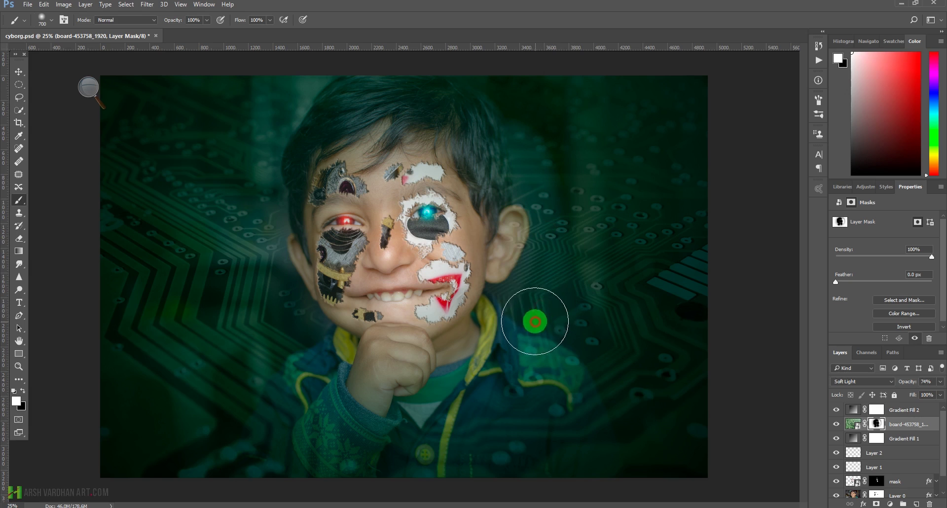
- Paint black on the circuit board layer's mask over the ear and set the brush opacity to 20%
{"action": "key", "text": "x"}
{"action": "left_click", "coordinate": [503, 234]}
{"action": "left_click_drag", "start_coordinate": [498, 233], "coordinate": [495, 246]}
{"action": "key", "text": "2"}
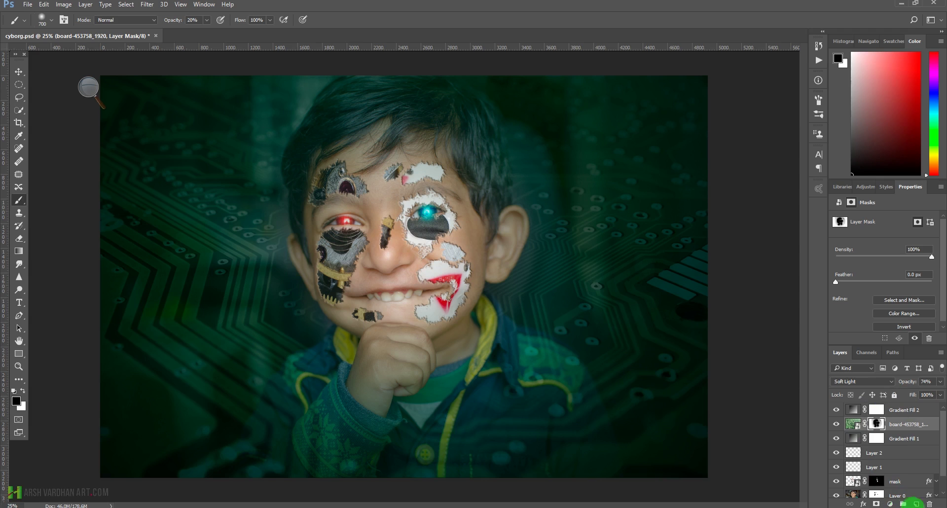
- Add a Pattern Fill layer above Gradient Fill 2 using the vertical black-and-white streak pattern at an enlarged scale
{"action": "left_click", "coordinate": [854, 410]}
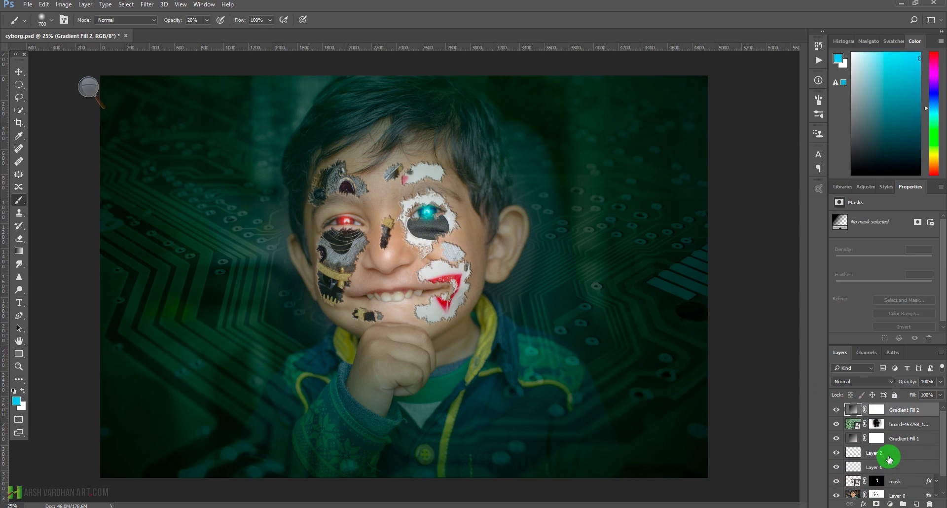
{"action": "left_click", "coordinate": [890, 504]}
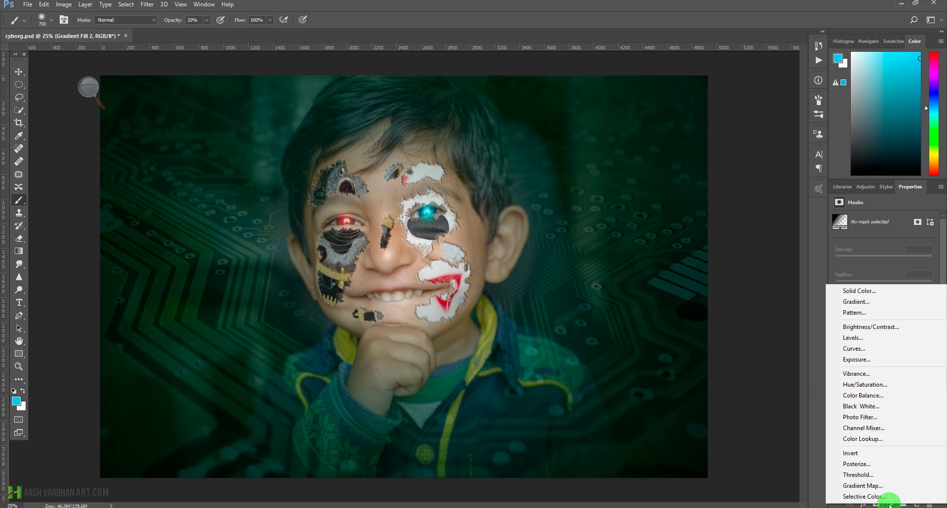
{"action": "left_click", "coordinate": [882, 312]}
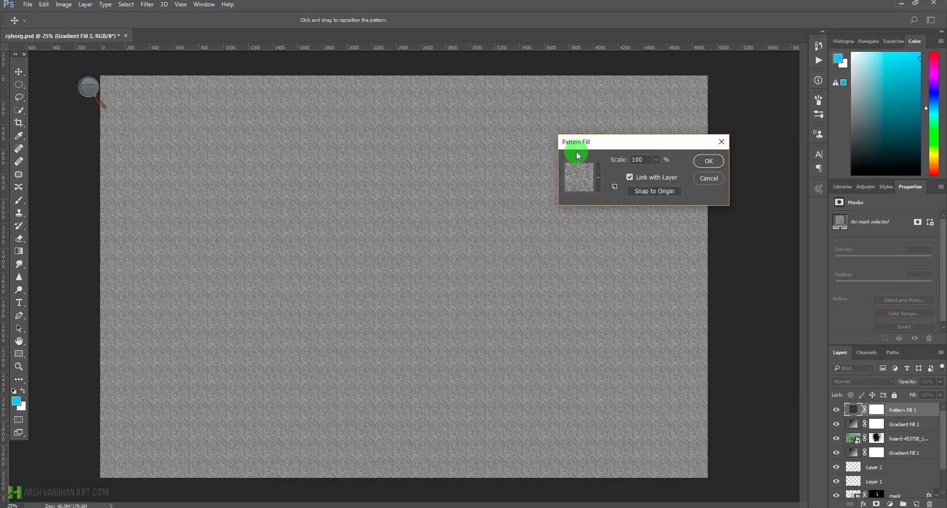
{"action": "left_click", "coordinate": [598, 177]}
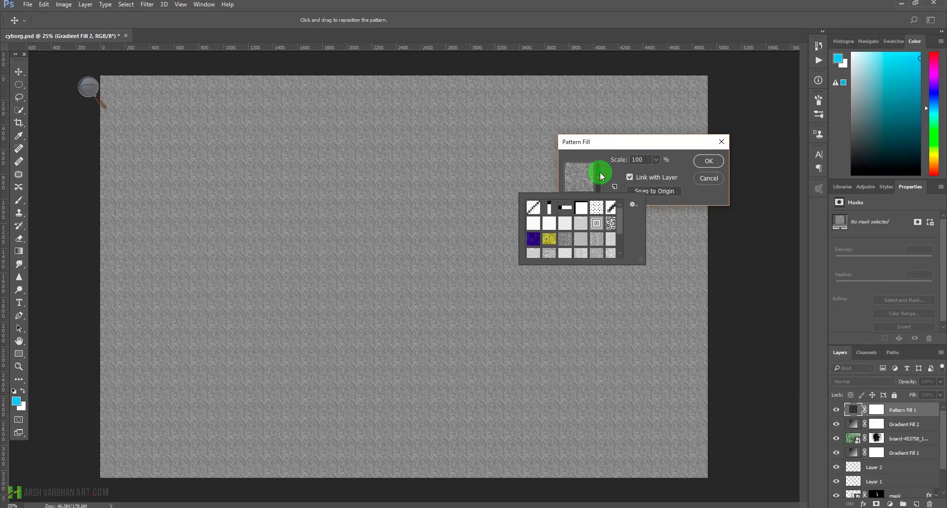
{"action": "scroll", "coordinate": [621, 249], "scroll_direction": "down", "scroll_amount": 2}
{"action": "left_click", "coordinate": [610, 236]}
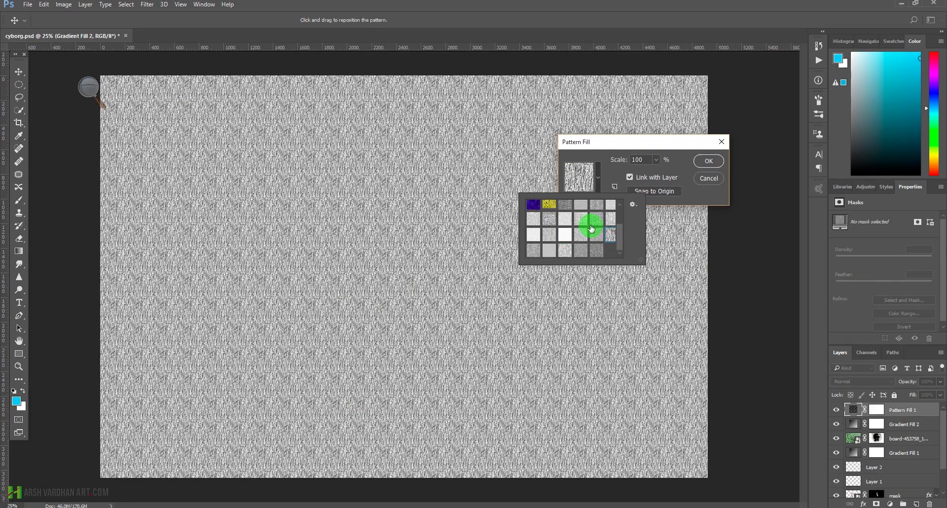
{"action": "left_click", "coordinate": [617, 144]}
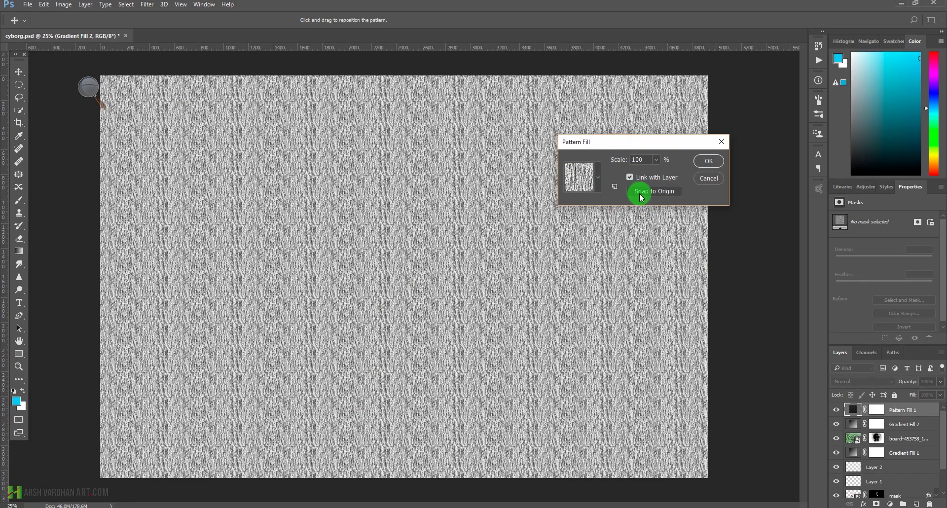
{"action": "left_click", "coordinate": [656, 160]}
{"action": "left_click_drag", "start_coordinate": [656, 171], "coordinate": [662, 175]}
{"action": "left_click", "coordinate": [708, 160]}
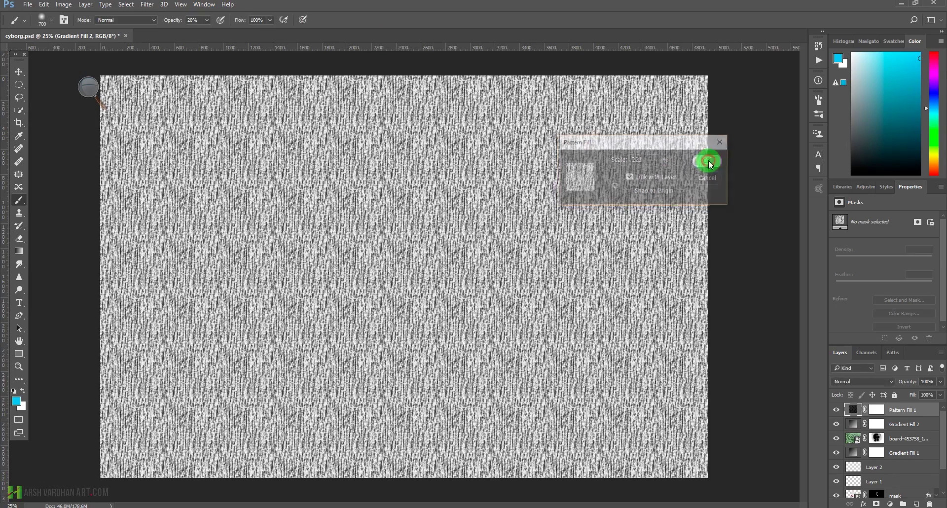
- Try the Overlay and Soft Light blend modes on the pattern fill layer
{"action": "left_click", "coordinate": [861, 383]}
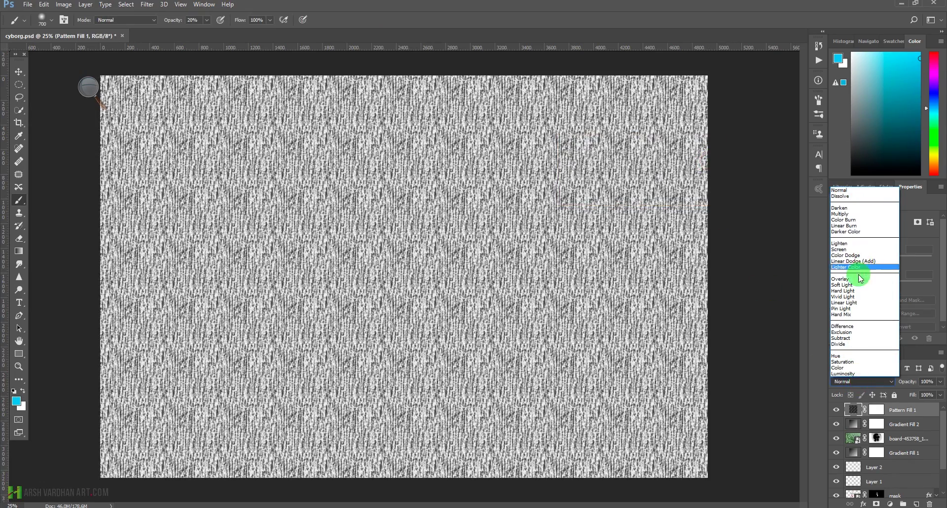
{"action": "left_click", "coordinate": [848, 280]}
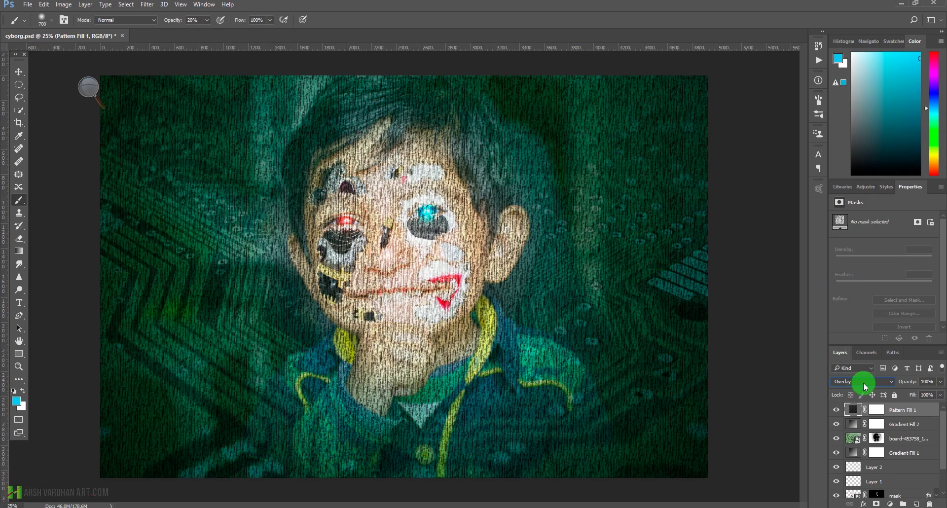
{"action": "left_click", "coordinate": [861, 381]}
{"action": "left_click", "coordinate": [846, 285]}
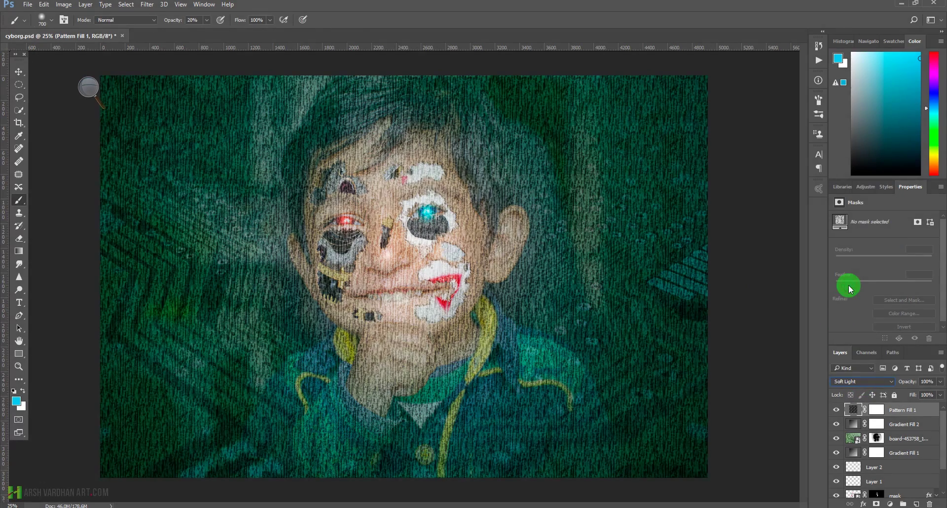
- Set the pattern fill layer's blend mode to Multiply and its opacity to 26%
{"action": "left_click", "coordinate": [848, 382]}
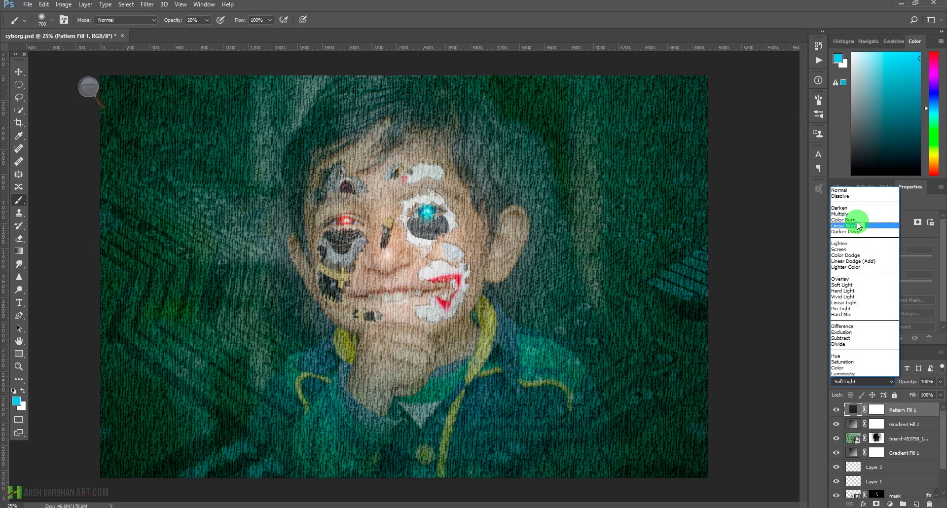
{"action": "left_click", "coordinate": [856, 216]}
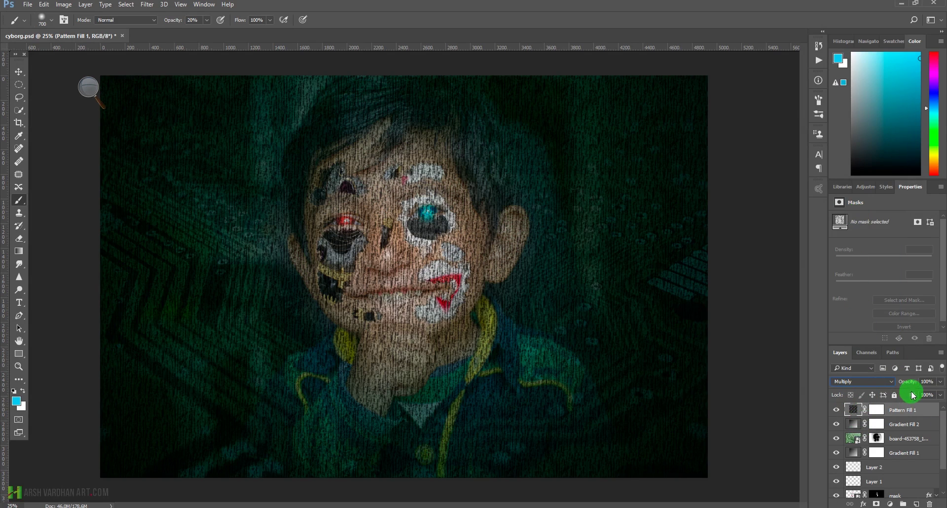
{"action": "left_click", "coordinate": [940, 381]}
{"action": "left_click", "coordinate": [906, 394]}
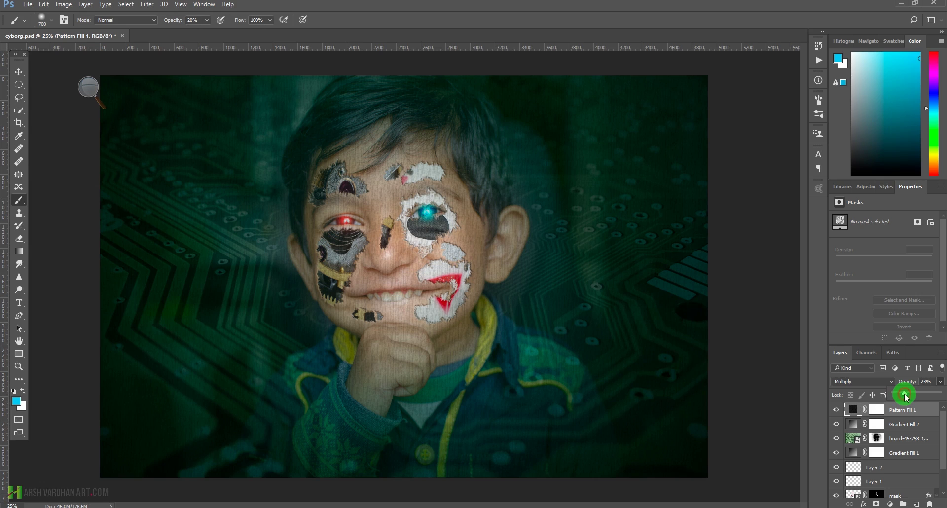
- Paint black on the pattern fill layer's mask over the face, first at 20% and then at 50% brush opacity
{"action": "left_click", "coordinate": [877, 409]}
{"action": "key", "text": "d"}
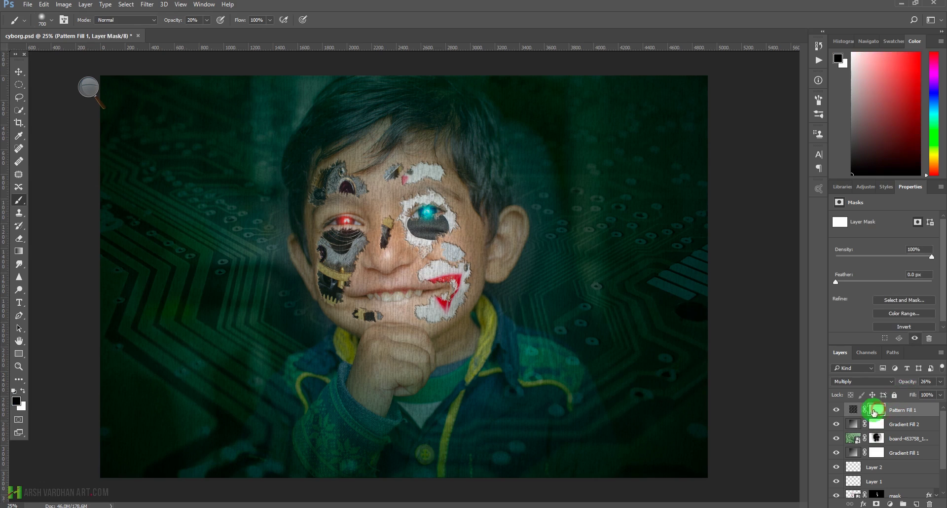
{"action": "mouse_move", "coordinate": [371, 176]}
{"action": "left_mouse_down"}
{"action": "mouse_move", "coordinate": [398, 162]}
{"action": "mouse_move", "coordinate": [392, 189]}
{"action": "mouse_move", "coordinate": [388, 176]}
{"action": "mouse_move", "coordinate": [329, 246]}
{"action": "mouse_move", "coordinate": [351, 268]}
{"action": "mouse_move", "coordinate": [321, 240]}
{"action": "mouse_move", "coordinate": [326, 269]}
{"action": "mouse_move", "coordinate": [367, 268]}
{"action": "mouse_move", "coordinate": [380, 377]}
{"action": "mouse_move", "coordinate": [414, 347]}
{"action": "mouse_move", "coordinate": [405, 368]}
{"action": "mouse_move", "coordinate": [450, 372]}
{"action": "mouse_move", "coordinate": [473, 290]}
{"action": "mouse_move", "coordinate": [447, 266]}
{"action": "mouse_move", "coordinate": [445, 226]}
{"action": "mouse_move", "coordinate": [420, 152]}
{"action": "mouse_move", "coordinate": [373, 140]}
{"action": "mouse_move", "coordinate": [360, 118]}
{"action": "mouse_move", "coordinate": [431, 184]}
{"action": "mouse_move", "coordinate": [454, 175]}
{"action": "mouse_move", "coordinate": [467, 265]}
{"action": "mouse_move", "coordinate": [455, 230]}
{"action": "mouse_move", "coordinate": [479, 277]}
{"action": "mouse_move", "coordinate": [505, 232]}
{"action": "mouse_move", "coordinate": [435, 262]}
{"action": "left_mouse_up"}
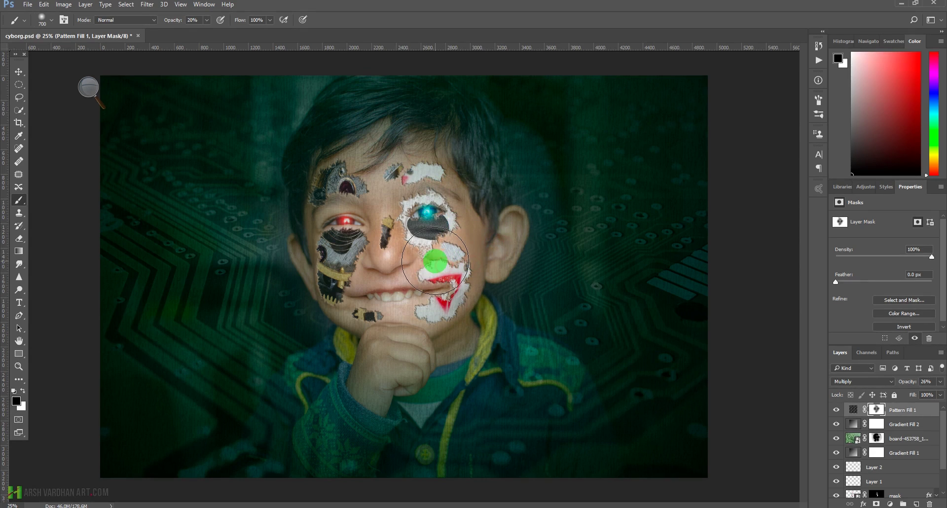
{"action": "left_click_drag", "start_coordinate": [172, 21], "coordinate": [192, 29]}
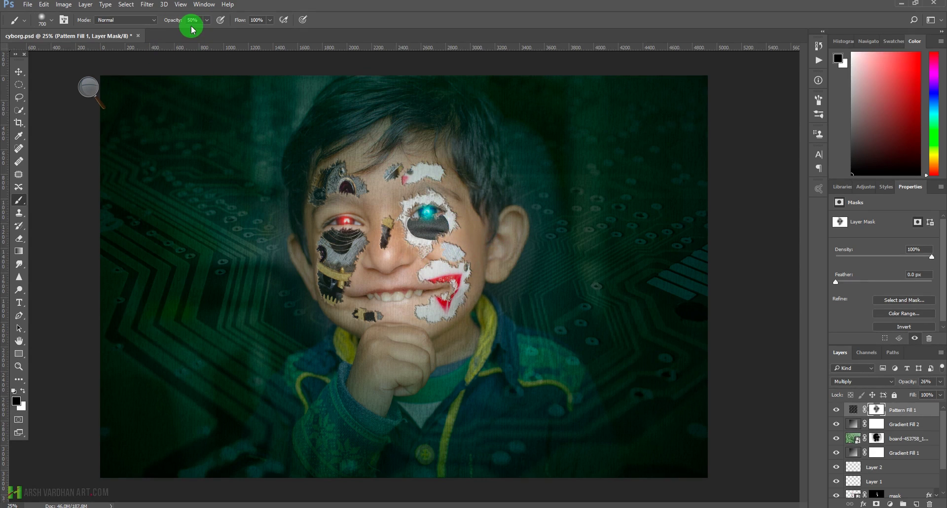
{"action": "mouse_move", "coordinate": [413, 274]}
{"action": "left_mouse_down"}
{"action": "mouse_move", "coordinate": [478, 254]}
{"action": "mouse_move", "coordinate": [492, 219]}
{"action": "mouse_move", "coordinate": [463, 248]}
{"action": "mouse_move", "coordinate": [435, 322]}
{"action": "mouse_move", "coordinate": [444, 343]}
{"action": "mouse_move", "coordinate": [393, 373]}
{"action": "mouse_move", "coordinate": [317, 250]}
{"action": "mouse_move", "coordinate": [371, 139]}
{"action": "mouse_move", "coordinate": [429, 217]}
{"action": "mouse_move", "coordinate": [482, 252]}
{"action": "mouse_move", "coordinate": [355, 205]}
{"action": "mouse_move", "coordinate": [513, 256]}
{"action": "mouse_move", "coordinate": [442, 345]}
{"action": "mouse_move", "coordinate": [407, 364]}
{"action": "mouse_move", "coordinate": [338, 228]}
{"action": "mouse_move", "coordinate": [328, 255]}
{"action": "mouse_move", "coordinate": [369, 205]}
{"action": "mouse_move", "coordinate": [377, 217]}
{"action": "left_mouse_up"}
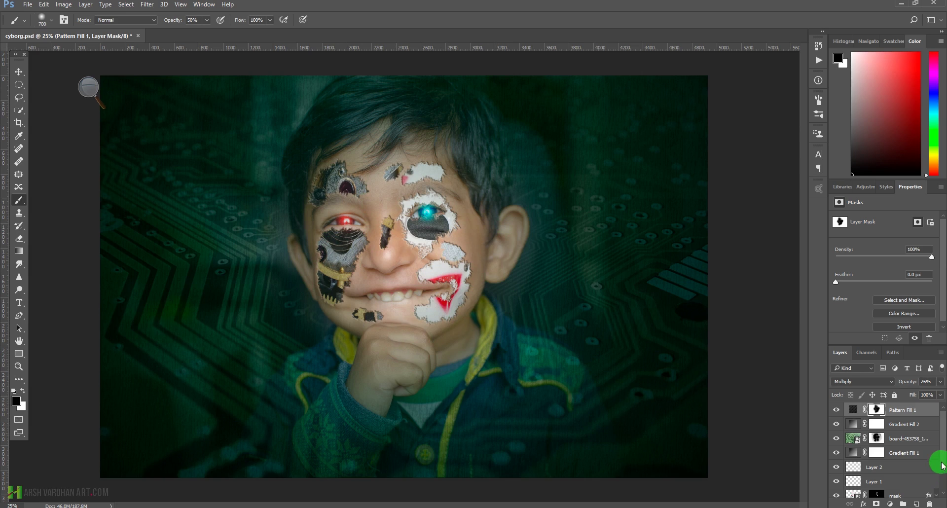
- Add a Color Balance layer above the pattern fill and adjust its midtones, with Magenta–Green at -6 and Yellow–Blue at -2
{"action": "mouse_move", "coordinate": [942, 457]}
{"action": "left_mouse_down"}
{"action": "mouse_move", "coordinate": [943, 476]}
{"action": "mouse_move", "coordinate": [943, 453]}
{"action": "left_mouse_up"}
{"action": "left_click", "coordinate": [864, 187]}
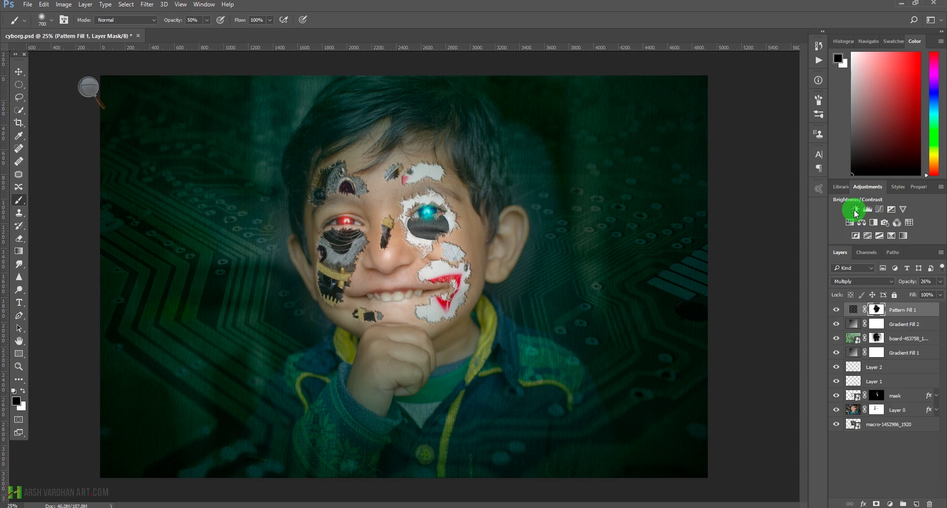
{"action": "left_click", "coordinate": [861, 223]}
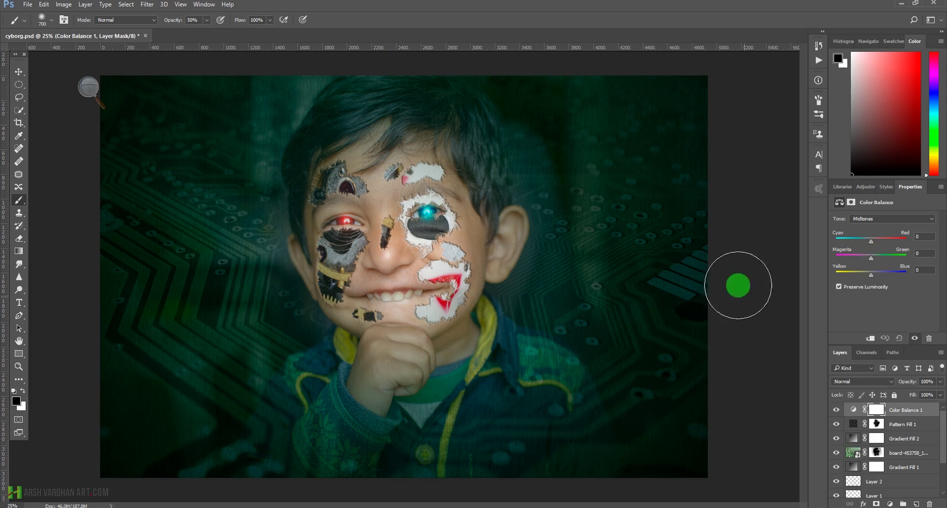
{"action": "left_click", "coordinate": [884, 219]}
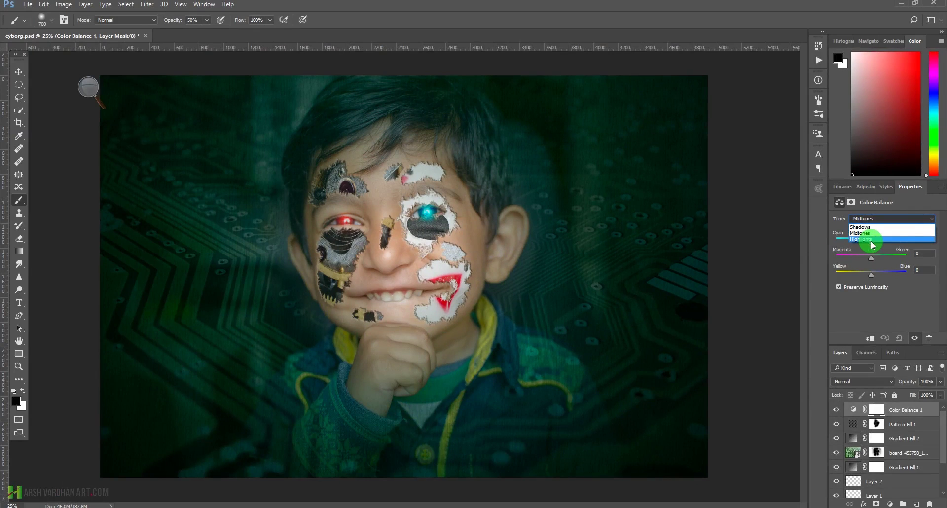
{"action": "left_click", "coordinate": [828, 224]}
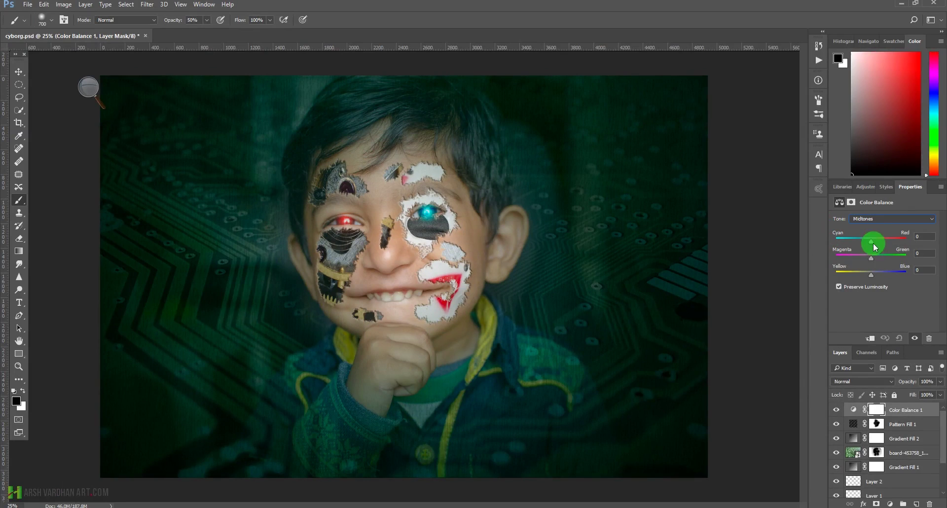
{"action": "mouse_move", "coordinate": [871, 241]}
{"action": "left_mouse_down"}
{"action": "mouse_move", "coordinate": [857, 244]}
{"action": "mouse_move", "coordinate": [876, 256]}
{"action": "left_mouse_up"}
{"action": "left_click_drag", "start_coordinate": [874, 274], "coordinate": [876, 274]}
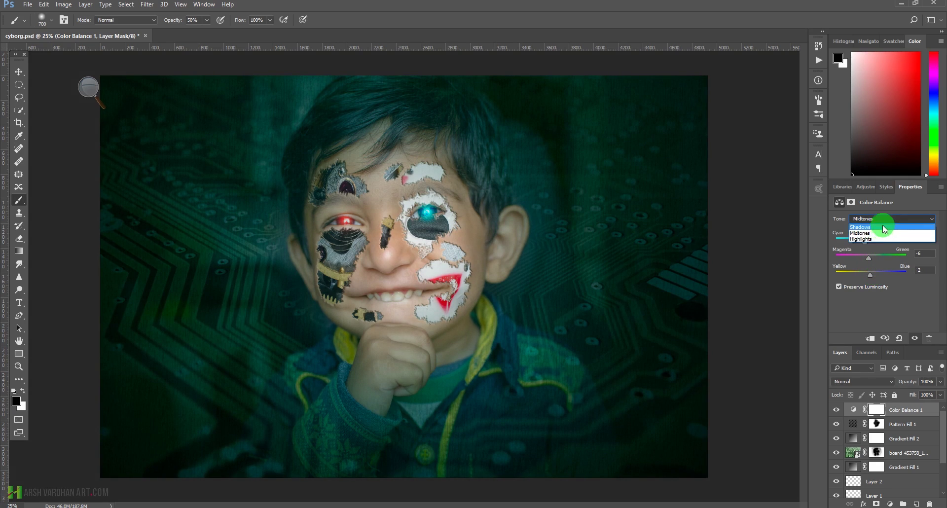
- Adjust the Color Balance shadows, with Cyan–Red at -1, Magenta–Green at +3 and Yellow–Blue at +3
{"action": "left_click", "coordinate": [883, 227]}
{"action": "left_click_drag", "start_coordinate": [874, 244], "coordinate": [875, 243]}
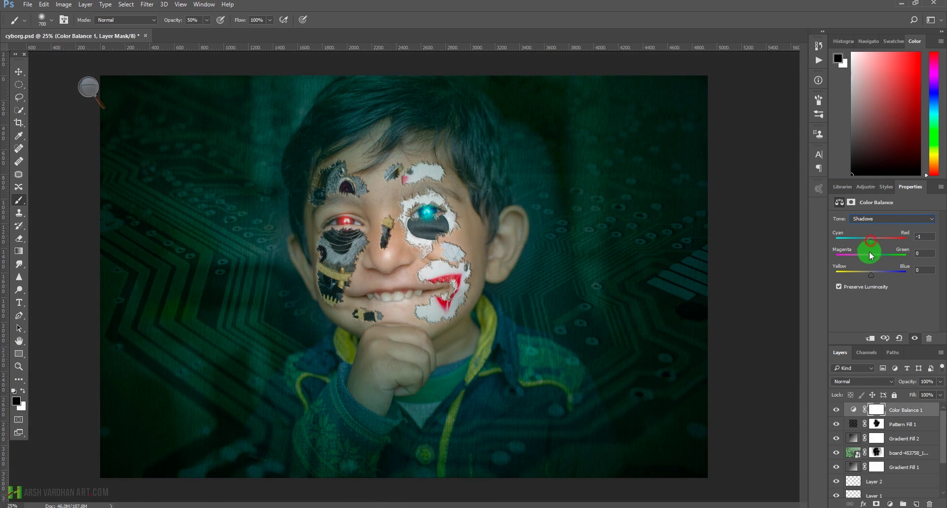
{"action": "left_click_drag", "start_coordinate": [872, 254], "coordinate": [872, 256]}
{"action": "left_click_drag", "start_coordinate": [868, 273], "coordinate": [867, 273]}
{"action": "left_click_drag", "start_coordinate": [873, 272], "coordinate": [872, 272]}
- Adjust the Color Balance highlights, with Cyan–Red at -22, Magenta–Green at +9 and Yellow–Blue at -6
{"action": "left_click", "coordinate": [869, 220]}
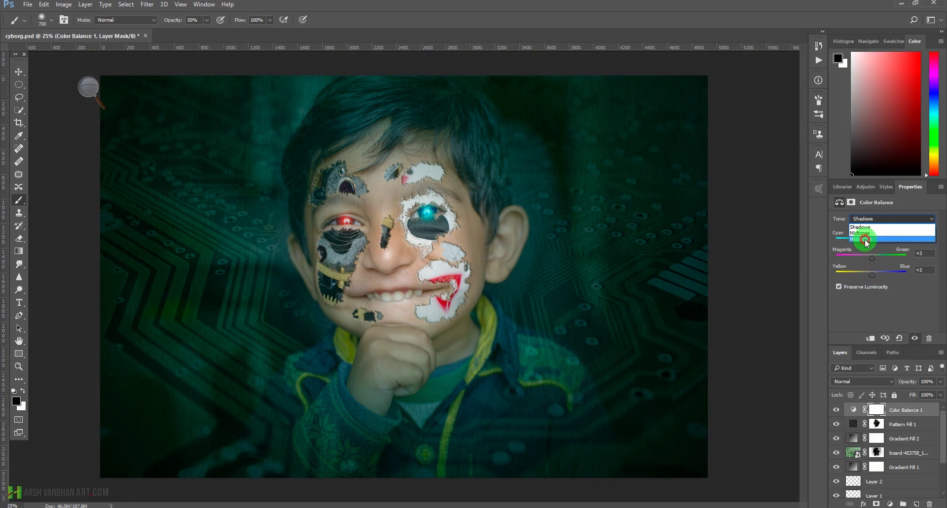
{"action": "left_click", "coordinate": [865, 239]}
{"action": "left_click_drag", "start_coordinate": [871, 242], "coordinate": [869, 245]}
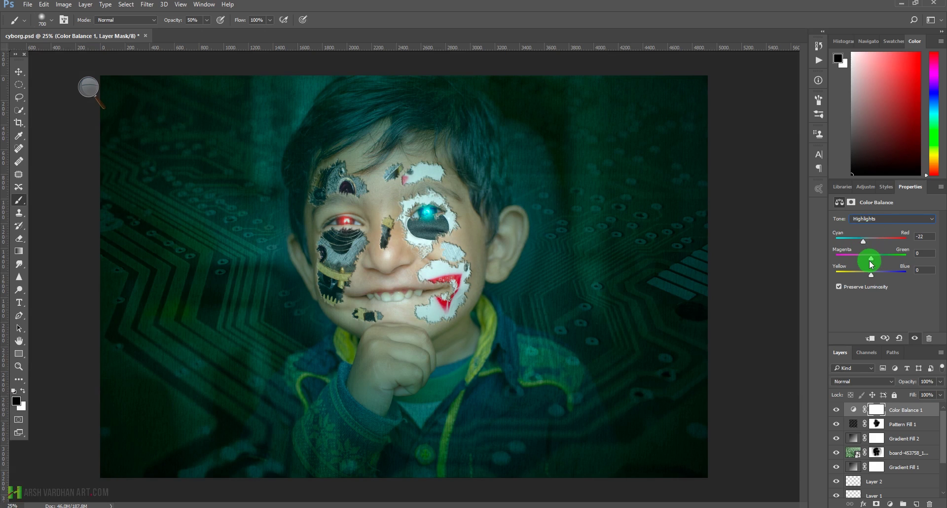
{"action": "left_click_drag", "start_coordinate": [870, 260], "coordinate": [874, 258]}
{"action": "left_click_drag", "start_coordinate": [873, 257], "coordinate": [875, 256]}
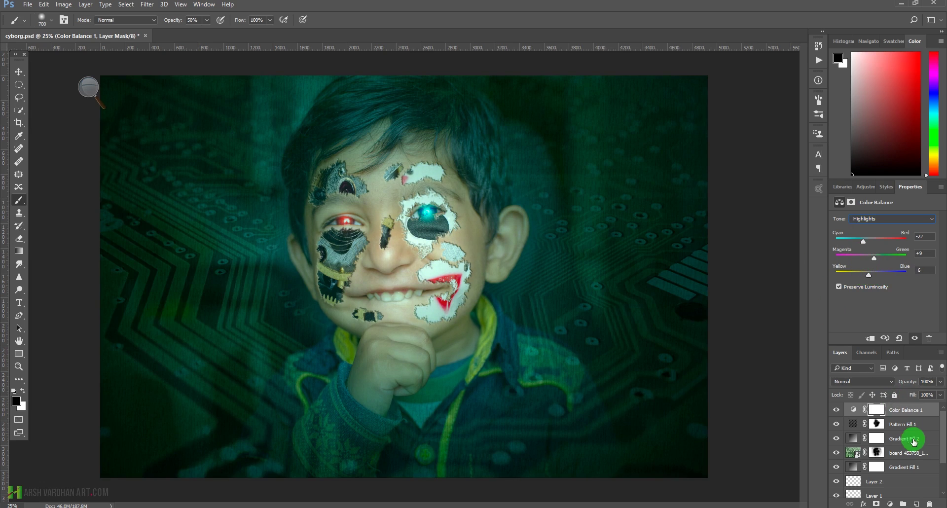
- Add a Photo Filter layer above the Color Balance layer and try Warming Filter (LBA)
{"action": "left_click", "coordinate": [850, 414]}
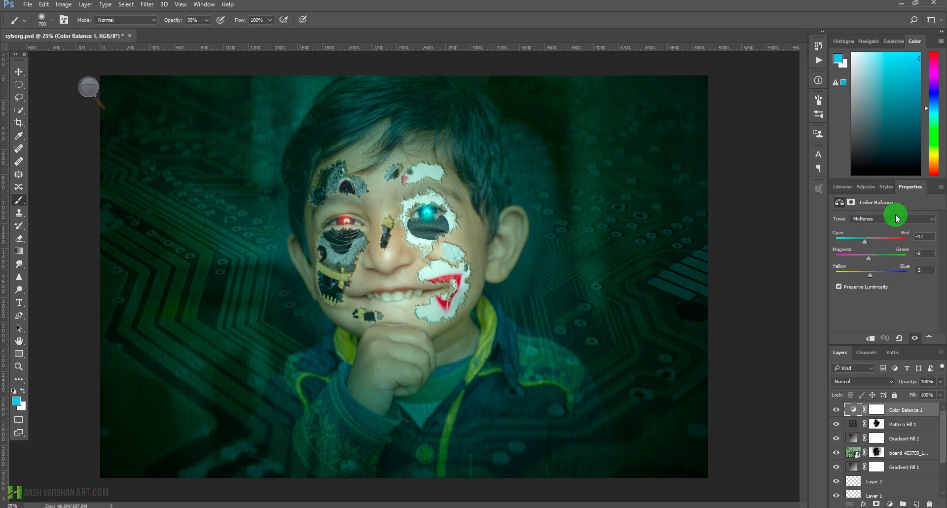
{"action": "left_click", "coordinate": [870, 192]}
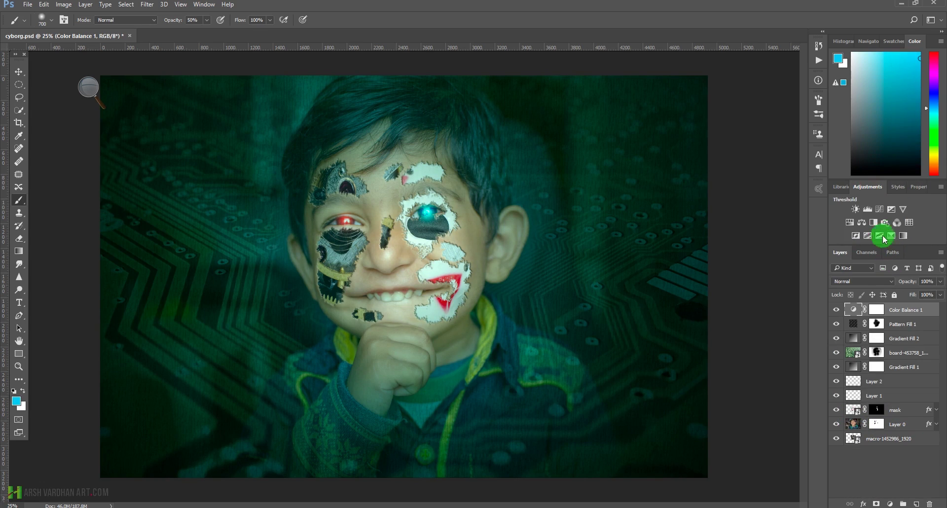
{"action": "left_click", "coordinate": [885, 225]}
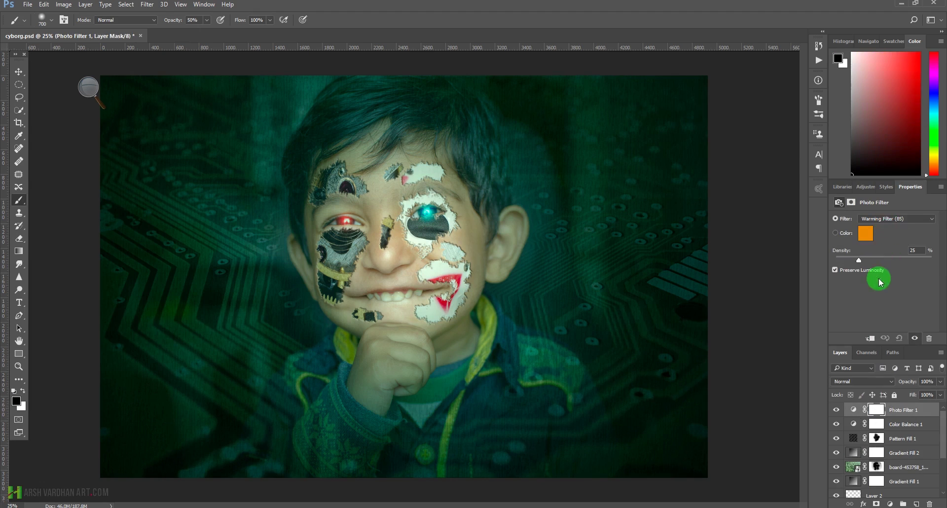
{"action": "left_click", "coordinate": [898, 218]}
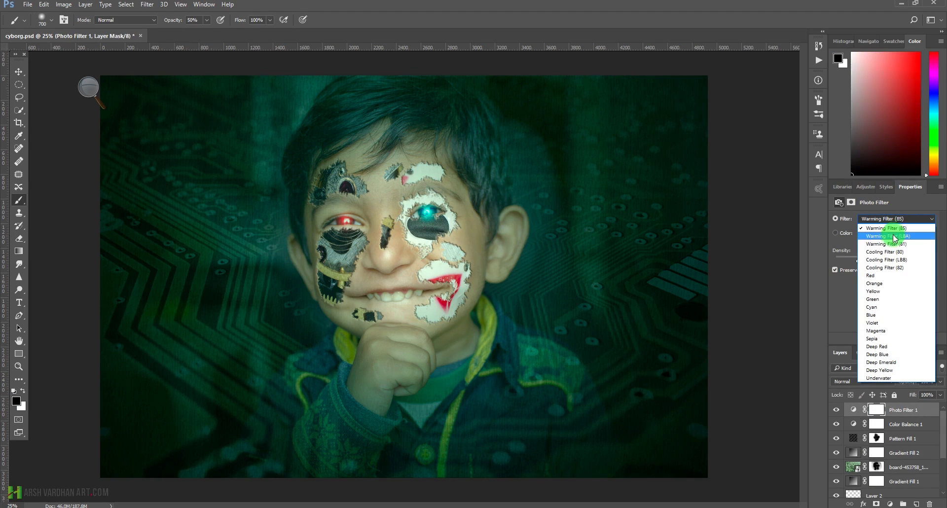
{"action": "left_click", "coordinate": [892, 236]}
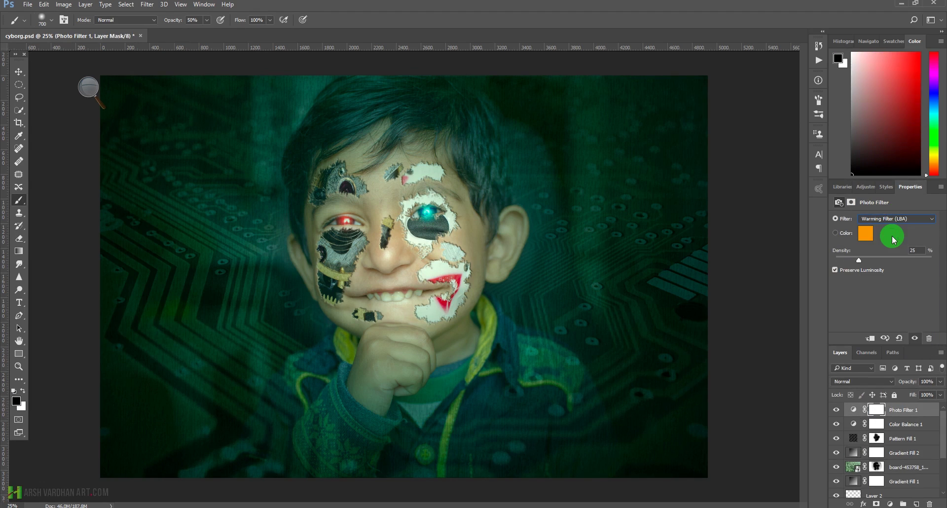
- Compare the other Photo Filter presets, settle on Green and set the density to 24%
{"action": "key", "text": "Down"}
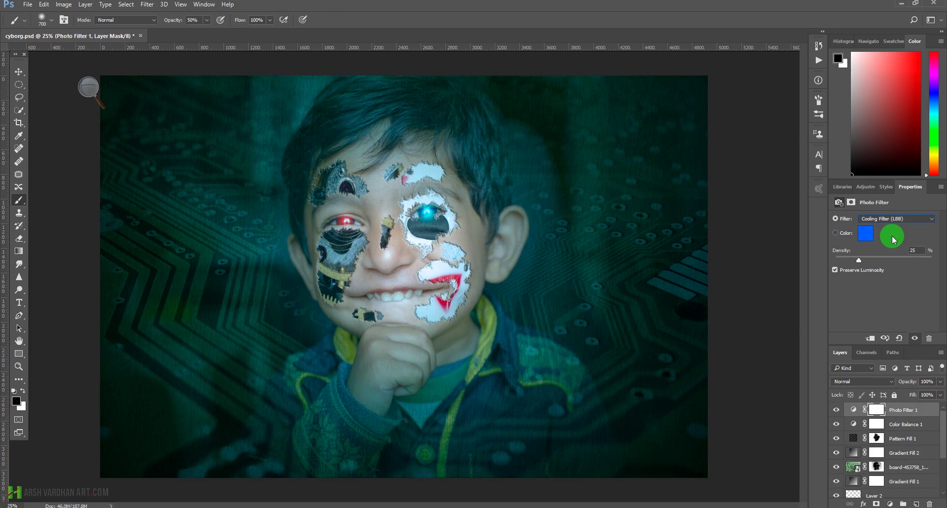
{"action": "key", "text": "Down"}
{"action": "key", "text": "Down"}
{"action": "key", "text": "Down"}
{"action": "key", "text": "Up"}
{"action": "key", "text": "Down"}
{"action": "key", "text": "Down"}
{"action": "key", "text": "Down"}
{"action": "key", "text": "Down"}
{"action": "key", "text": "Up"}
{"action": "key", "text": "Down"}
{"action": "key", "text": "Up"}
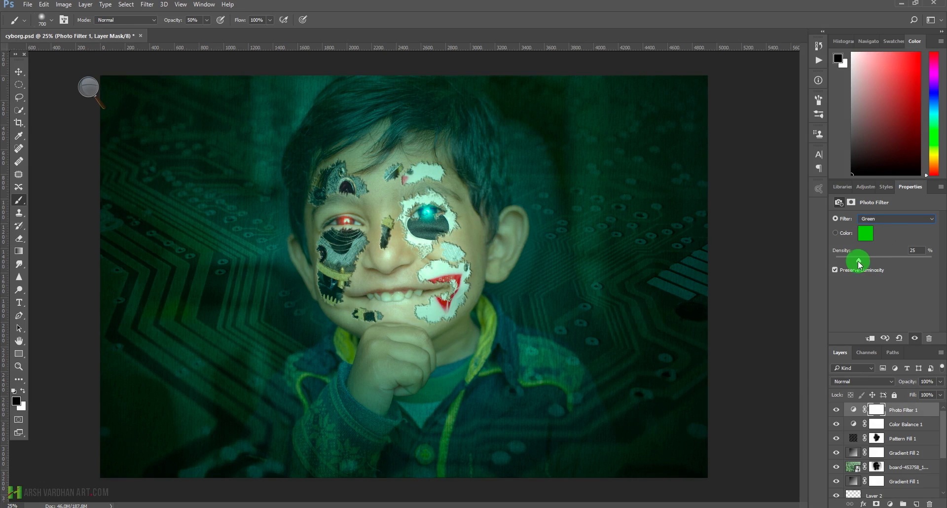
{"action": "left_click_drag", "start_coordinate": [859, 262], "coordinate": [870, 268]}
{"action": "left_click", "coordinate": [913, 411]}
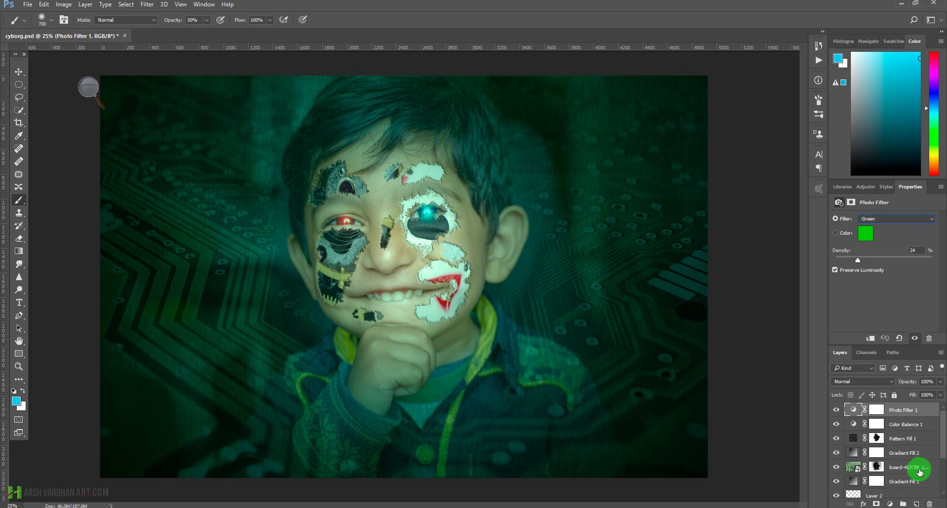
- Add a Curves layer directly above Layer 0, lower its white endpoint and slightly darken the midtones, comparing the image with and without it
{"action": "left_click", "coordinate": [942, 464]}
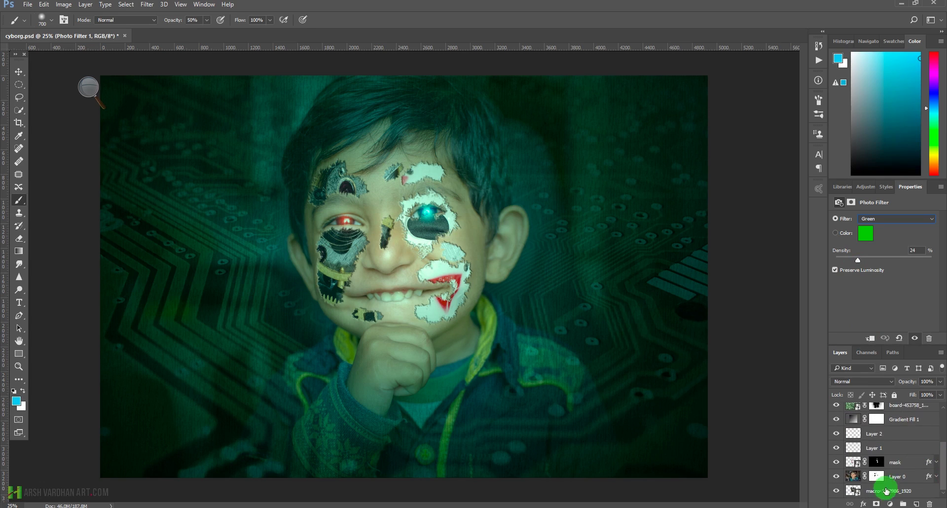
{"action": "left_click", "coordinate": [853, 478]}
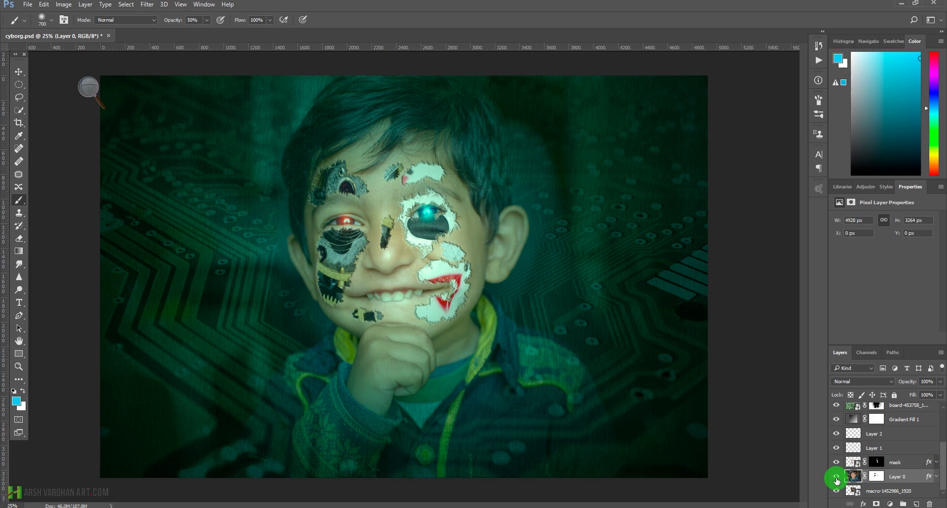
{"action": "left_click", "coordinate": [867, 186]}
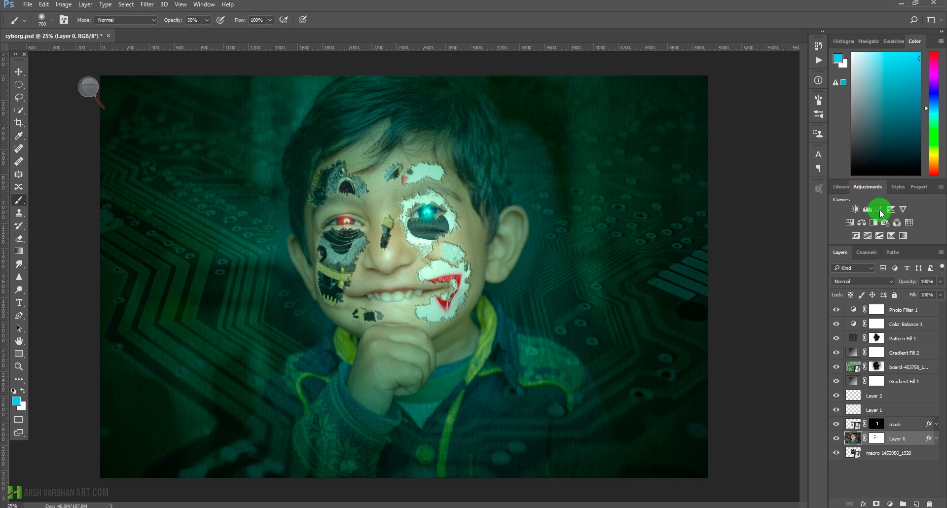
{"action": "left_click", "coordinate": [880, 209]}
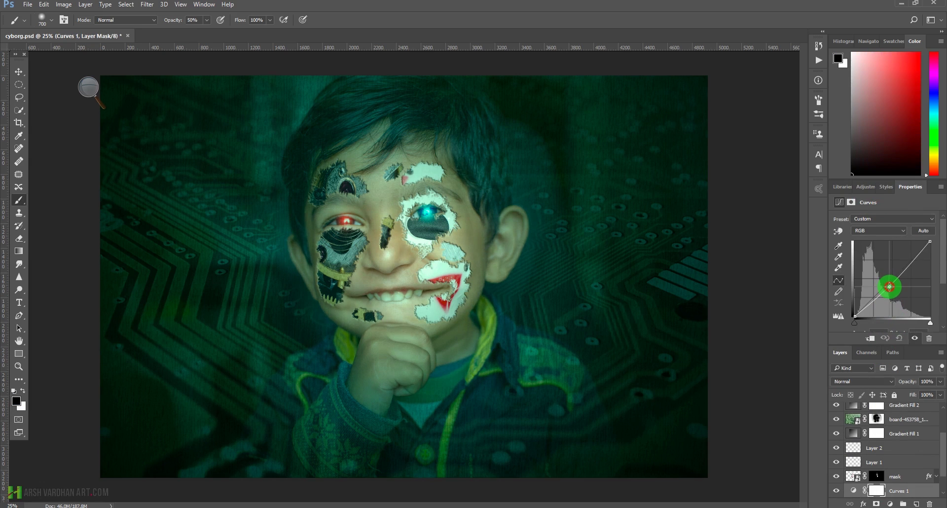
{"action": "left_click_drag", "start_coordinate": [930, 242], "coordinate": [930, 249]}
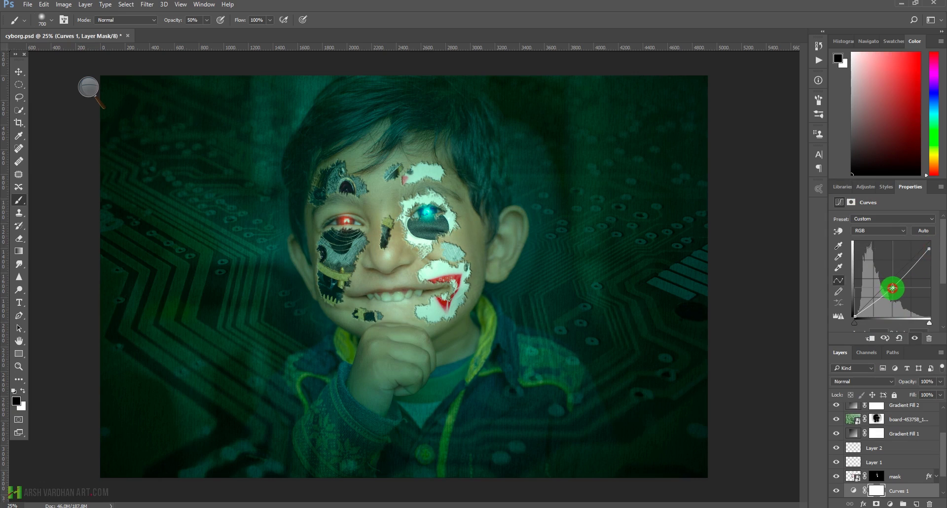
{"action": "left_click_drag", "start_coordinate": [892, 288], "coordinate": [889, 288]}
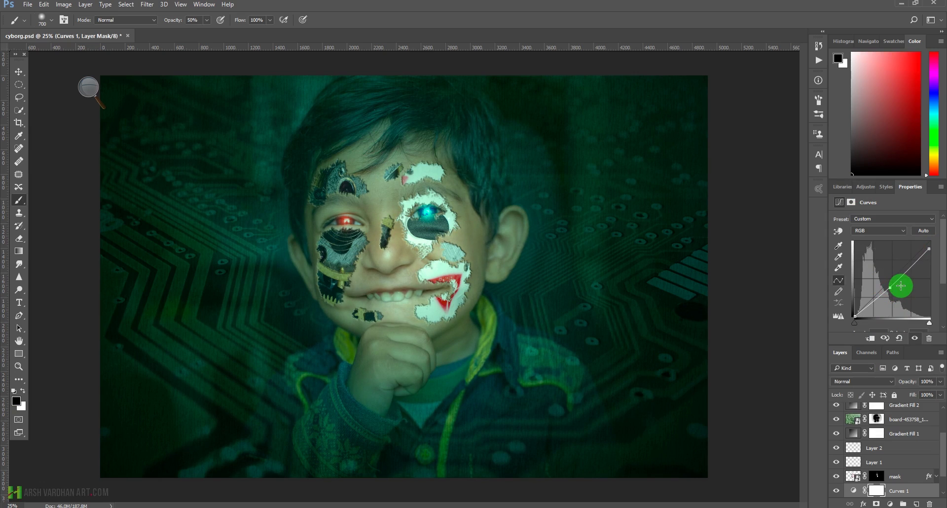
{"action": "left_click", "coordinate": [835, 491]}
{"action": "left_click", "coordinate": [835, 491]}
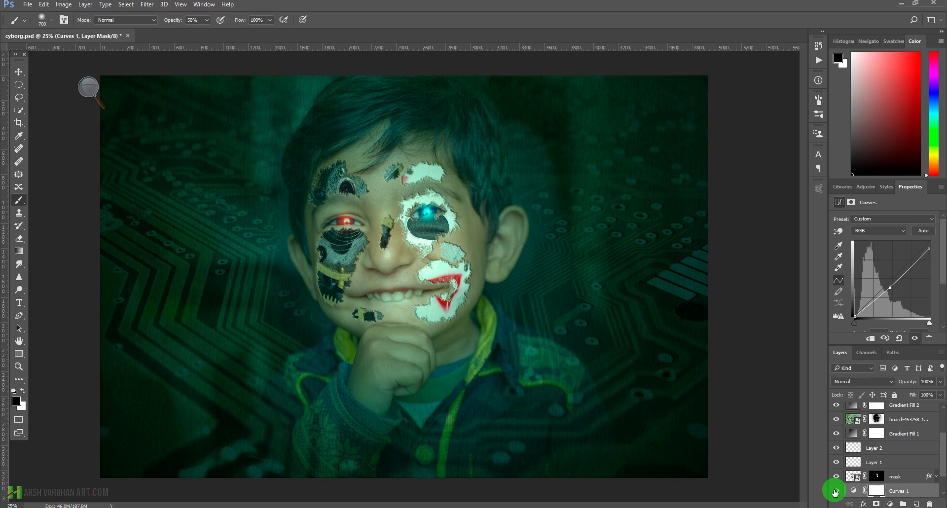
{"action": "left_click", "coordinate": [835, 490]}
{"action": "left_click", "coordinate": [835, 491]}
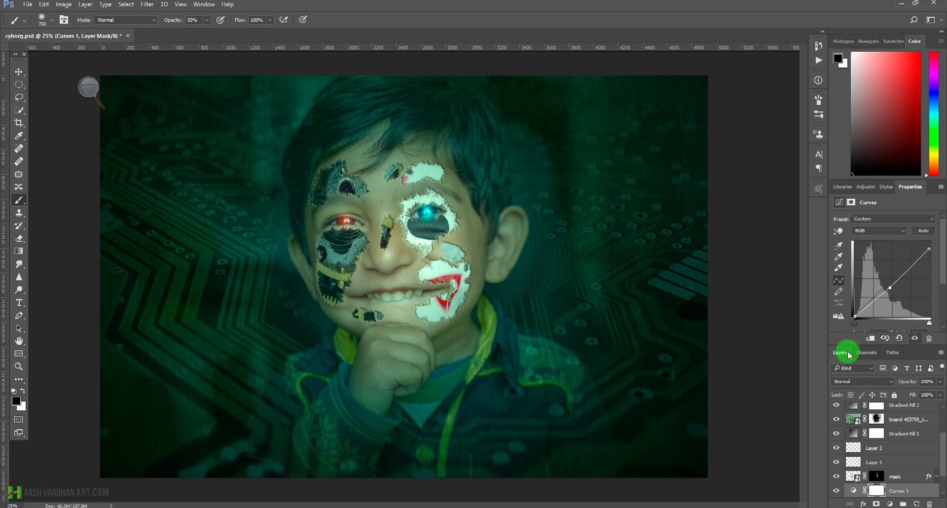
- Add a second Curves layer above Photo Filter 1 and shape an S-curve with slightly darkened shadows and raised highlights
{"action": "scroll", "coordinate": [940, 419], "scroll_direction": "up", "scroll_amount": 3}
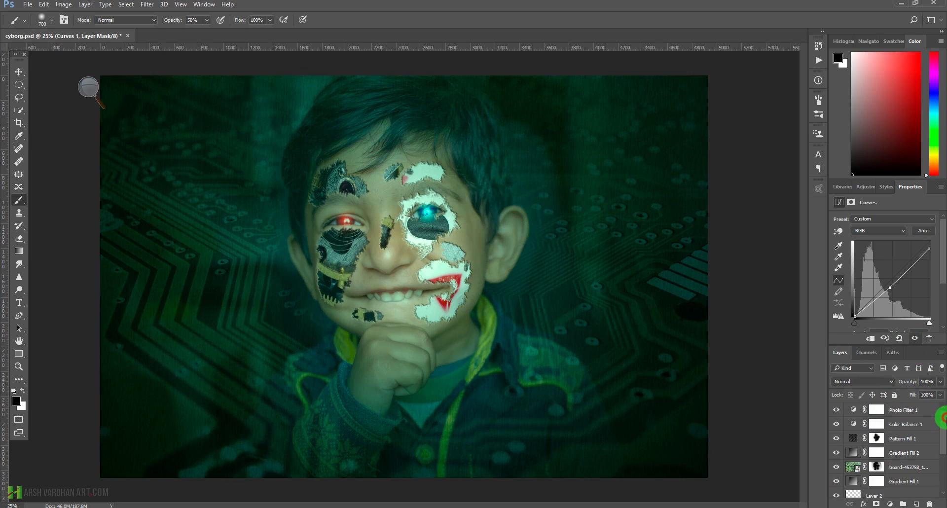
{"action": "left_click", "coordinate": [863, 414]}
{"action": "left_click", "coordinate": [866, 187]}
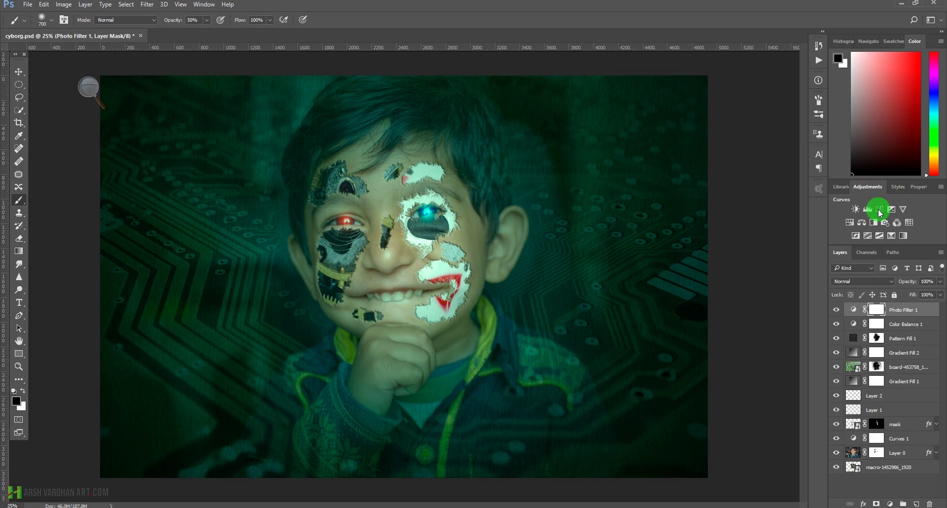
{"action": "left_click", "coordinate": [880, 210]}
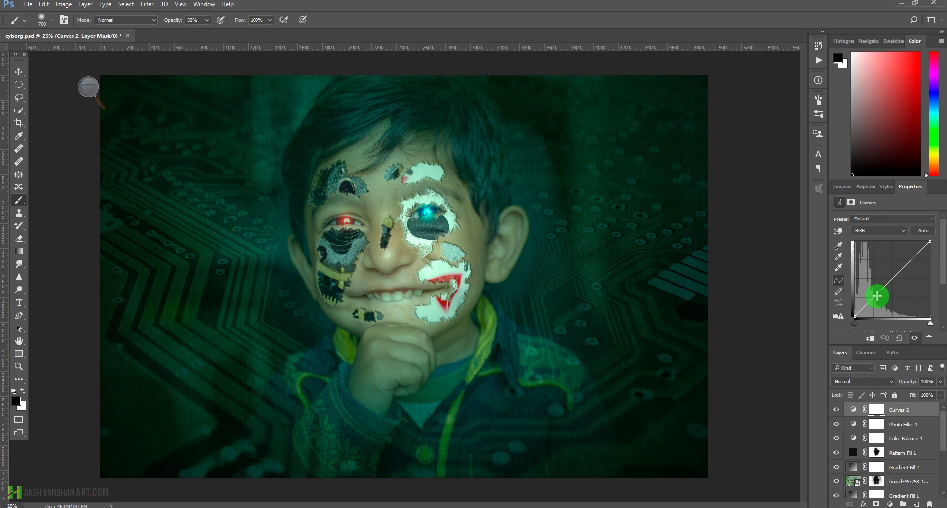
{"action": "left_click_drag", "start_coordinate": [876, 296], "coordinate": [882, 295]}
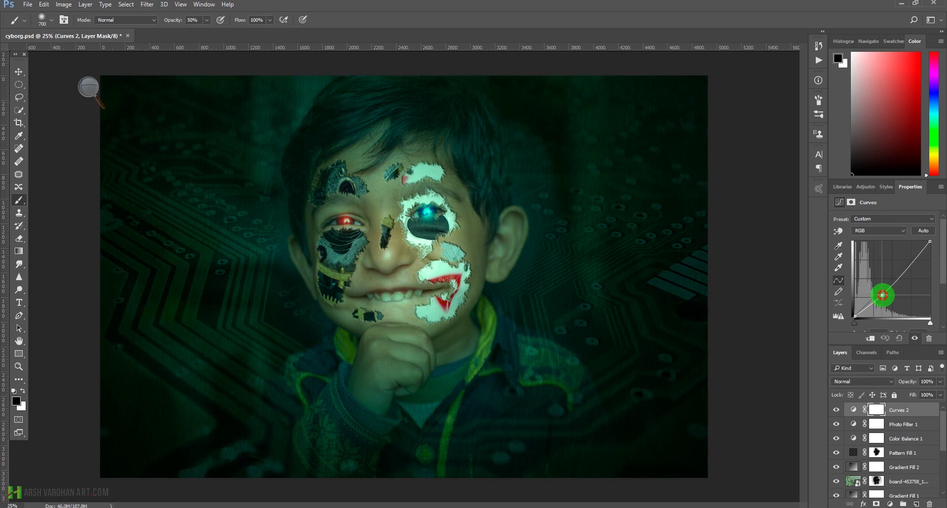
{"action": "left_click_drag", "start_coordinate": [910, 262], "coordinate": [911, 256]}
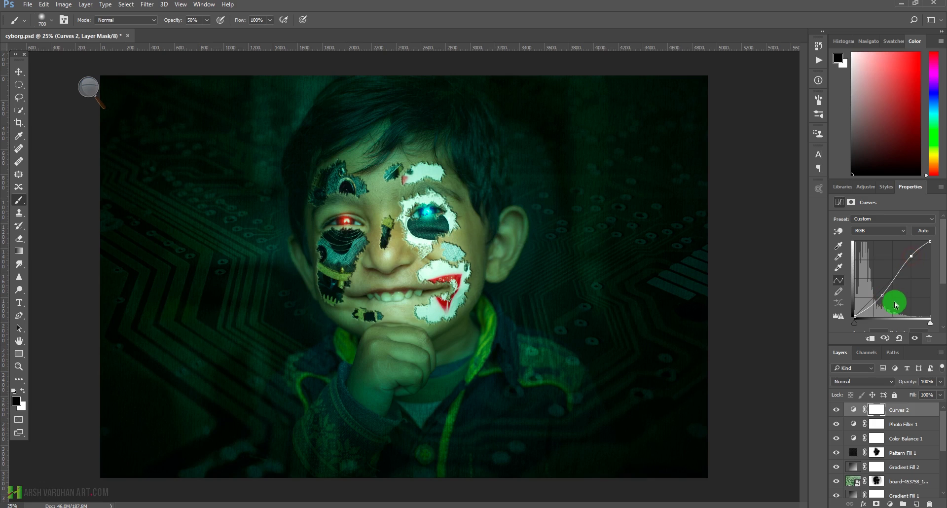
{"action": "left_click", "coordinate": [881, 300]}
{"action": "left_click_drag", "start_coordinate": [883, 294], "coordinate": [874, 300]}
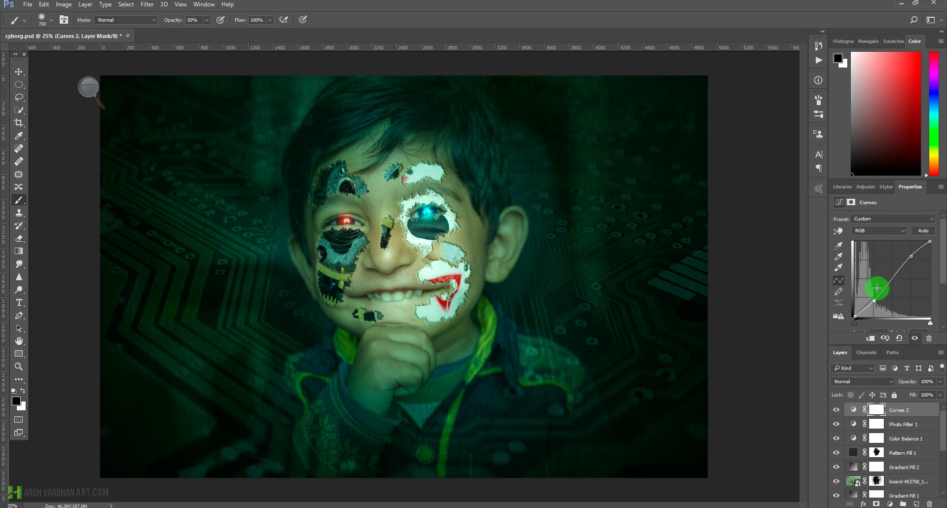
- Add a Brightness/Contrast layer above the second Curves layer, with brightness 12 and contrast 2
{"action": "left_click", "coordinate": [864, 187]}
{"action": "left_click", "coordinate": [855, 211]}
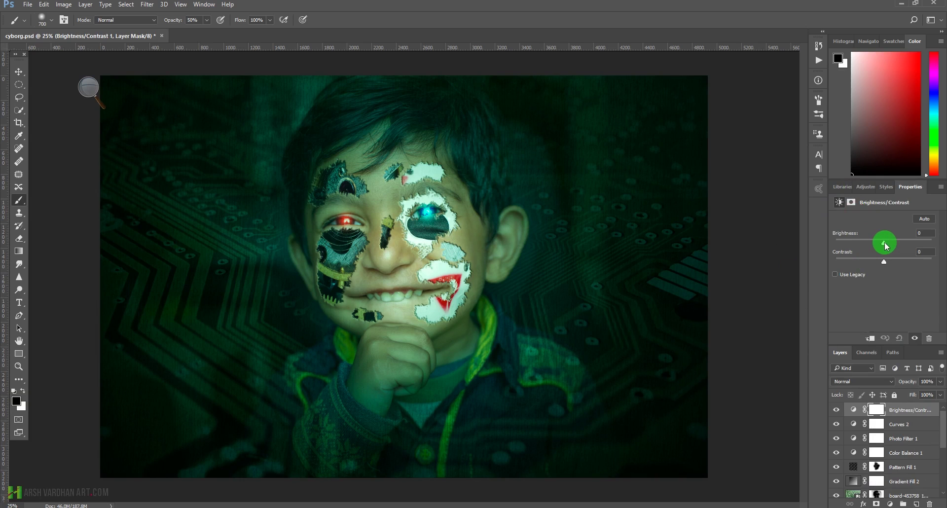
{"action": "mouse_move", "coordinate": [883, 242]}
{"action": "left_mouse_down"}
{"action": "mouse_move", "coordinate": [908, 259]}
{"action": "mouse_move", "coordinate": [873, 261]}
{"action": "mouse_move", "coordinate": [883, 257]}
{"action": "left_mouse_up"}
{"action": "left_click", "coordinate": [885, 262]}
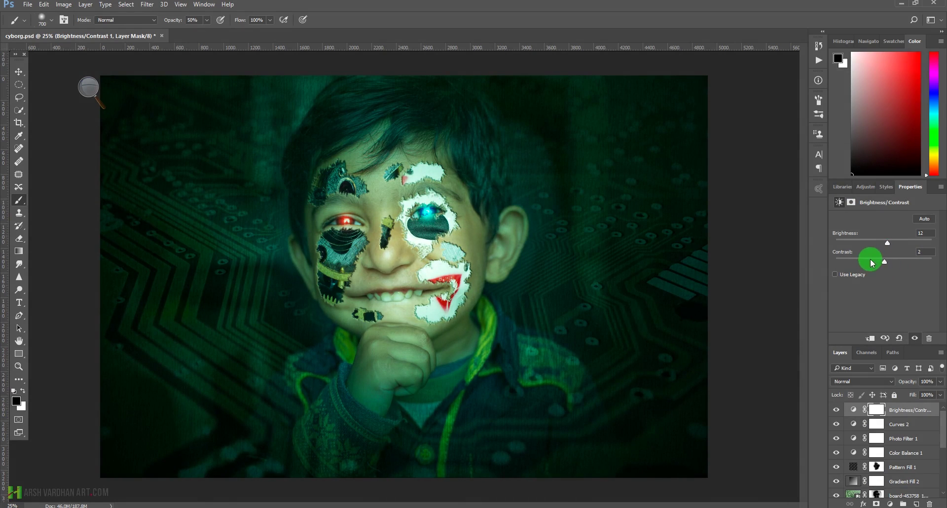
- Invert the Brightness/Contrast layer's mask and make white the foreground color
{"action": "left_click", "coordinate": [877, 413]}
{"action": "key", "text": "x"}
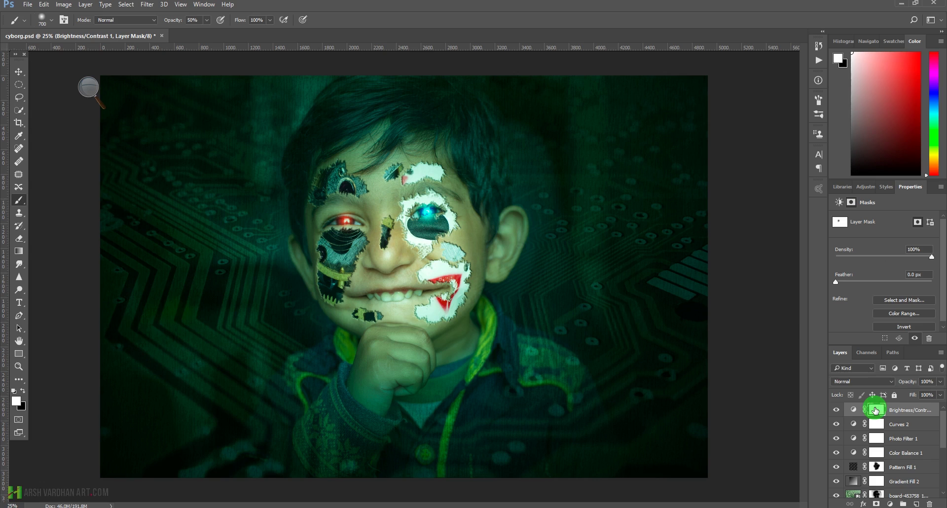
{"action": "key", "text": "ctrl+i"}
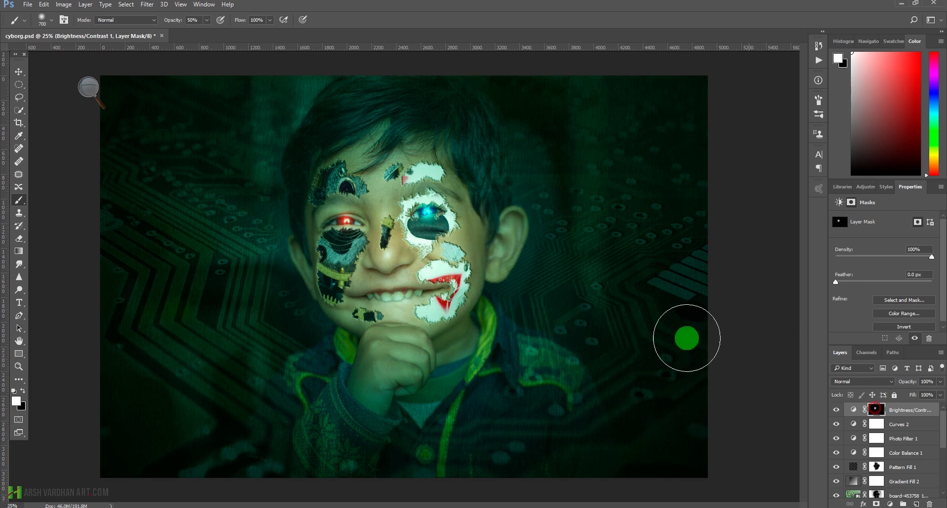
- Paint white on the Brightness/Contrast layer's mask over the boy's face, hand and ear to reveal the brightening there
{"action": "left_click", "coordinate": [331, 234]}
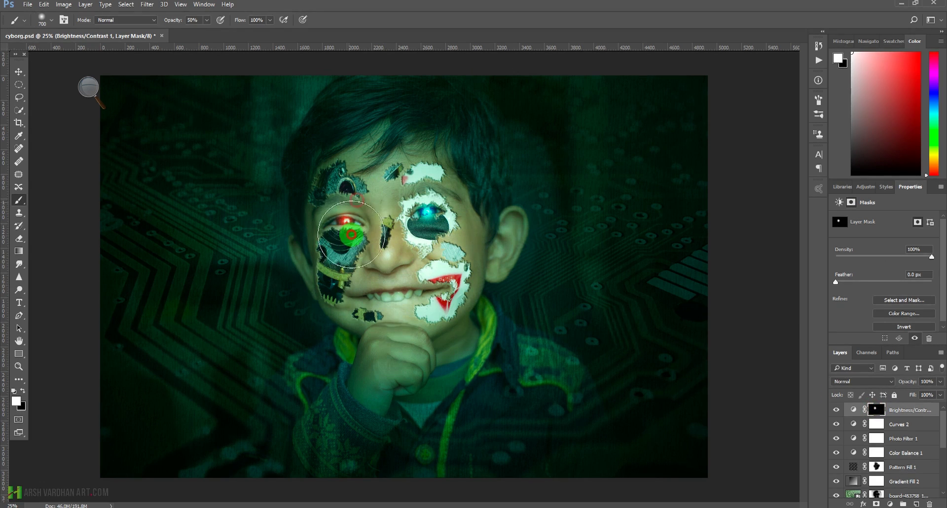
{"action": "left_click", "coordinate": [332, 219]}
{"action": "left_click", "coordinate": [393, 297]}
{"action": "left_click", "coordinate": [432, 179]}
{"action": "left_click", "coordinate": [453, 225]}
{"action": "left_click", "coordinate": [437, 307]}
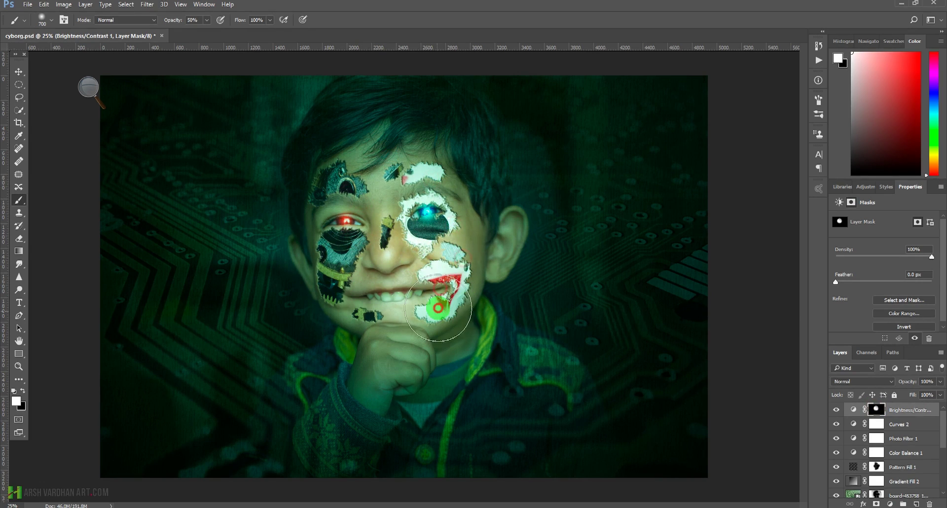
{"action": "left_click", "coordinate": [489, 246]}
{"action": "left_click", "coordinate": [452, 267]}
{"action": "left_click", "coordinate": [392, 225]}
{"action": "left_click", "coordinate": [376, 220]}
{"action": "left_click", "coordinate": [353, 220]}
{"action": "left_click", "coordinate": [334, 181]}
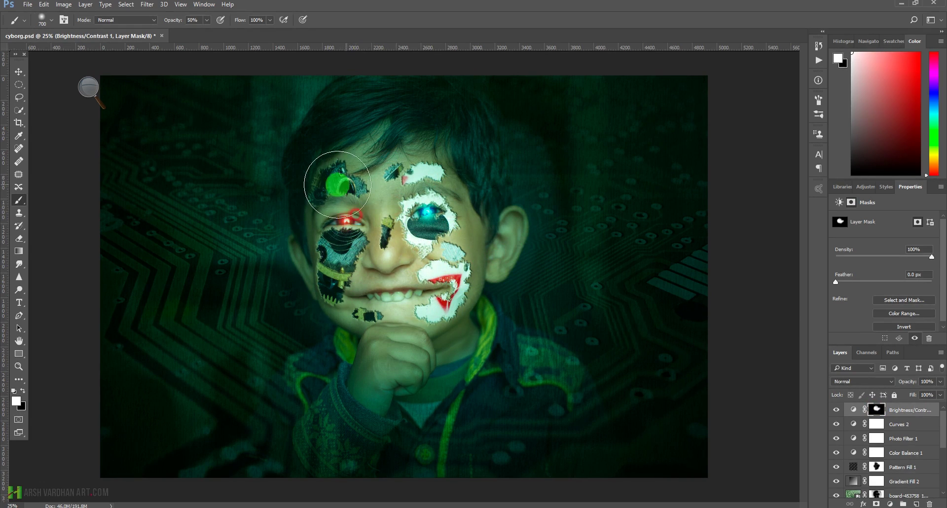
{"action": "left_click", "coordinate": [342, 160]}
{"action": "left_click", "coordinate": [313, 239]}
{"action": "left_click", "coordinate": [379, 298]}
{"action": "left_click", "coordinate": [414, 337]}
{"action": "left_click", "coordinate": [398, 351]}
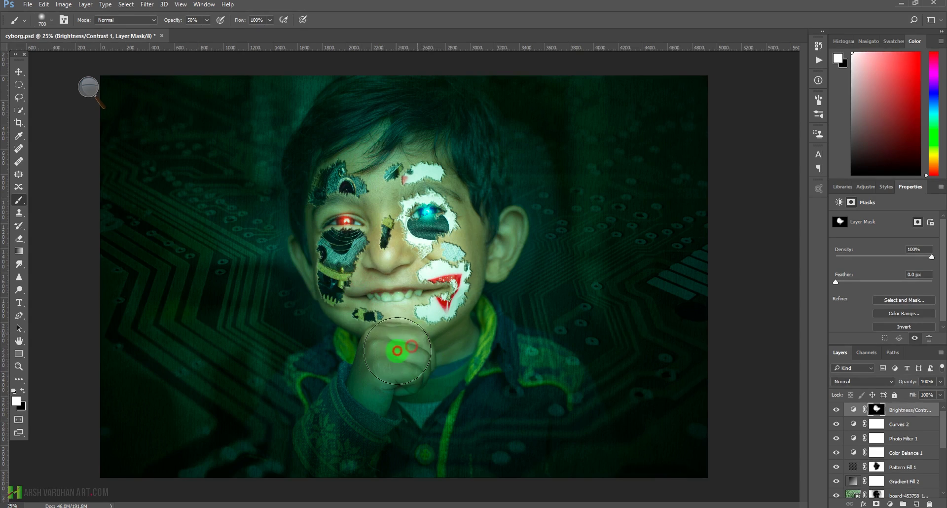
{"action": "left_click", "coordinate": [387, 369]}
{"action": "left_click", "coordinate": [426, 343]}
{"action": "left_click", "coordinate": [396, 368]}
{"action": "left_click", "coordinate": [473, 249]}
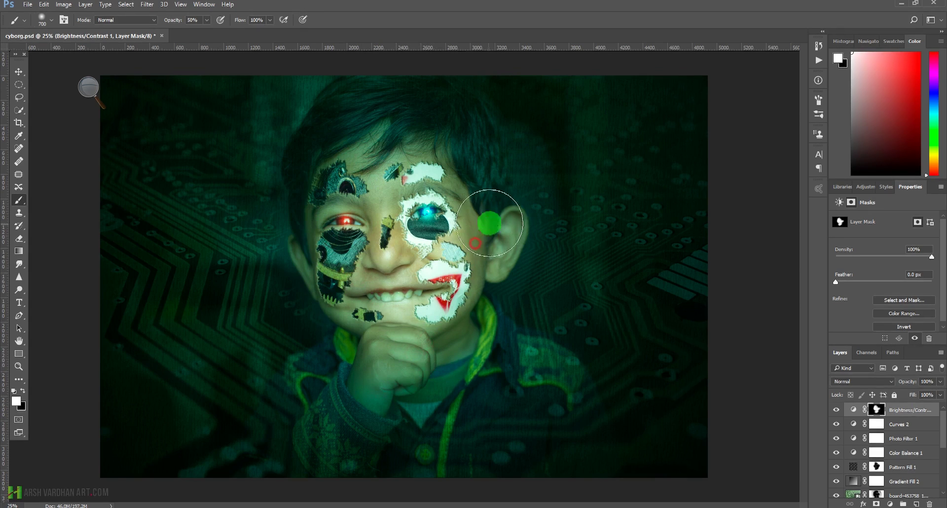
{"action": "left_click", "coordinate": [527, 240]}
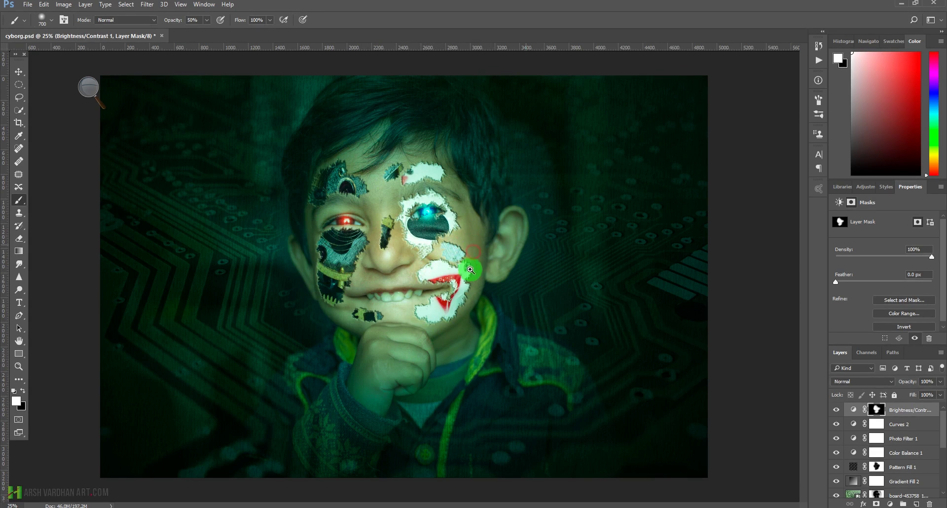
{"action": "key", "text": "ctrl+minus"}
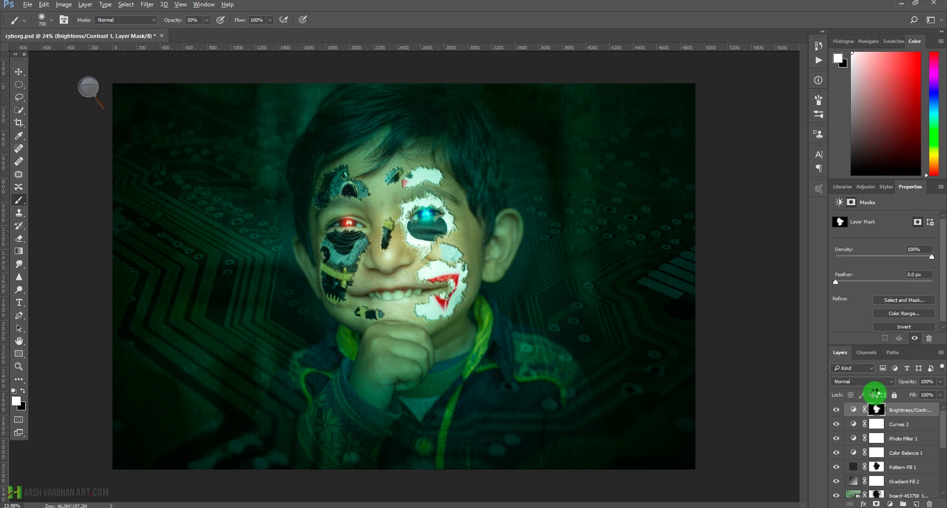
- Stamp all visible layers into a new merged layer at the top of the stack and save the document
{"action": "key", "text": "ctrl+alt+shift+e"}
{"action": "key", "text": "ctrl+s"}
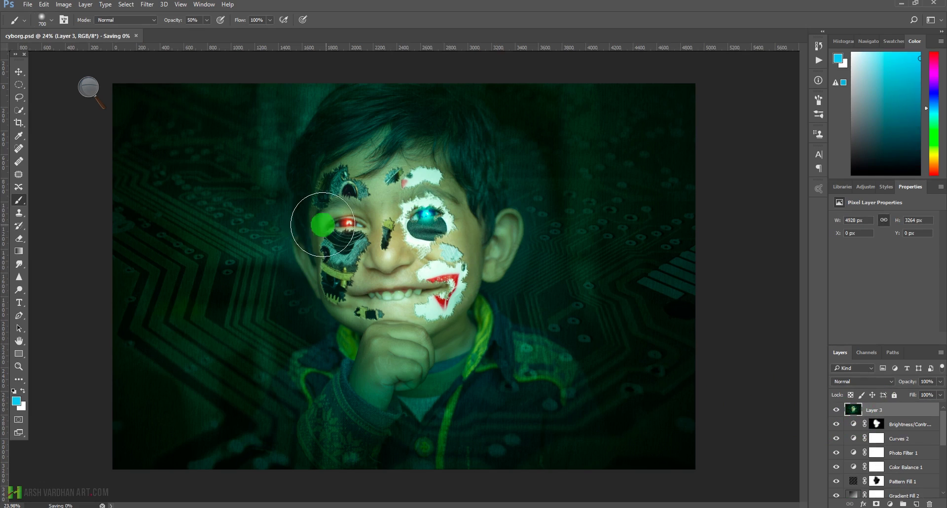
- Purge all cached undo, clipboard and history data
{"action": "left_click", "coordinate": [44, 4]}
{"action": "mouse_move", "coordinate": [171, 281]}
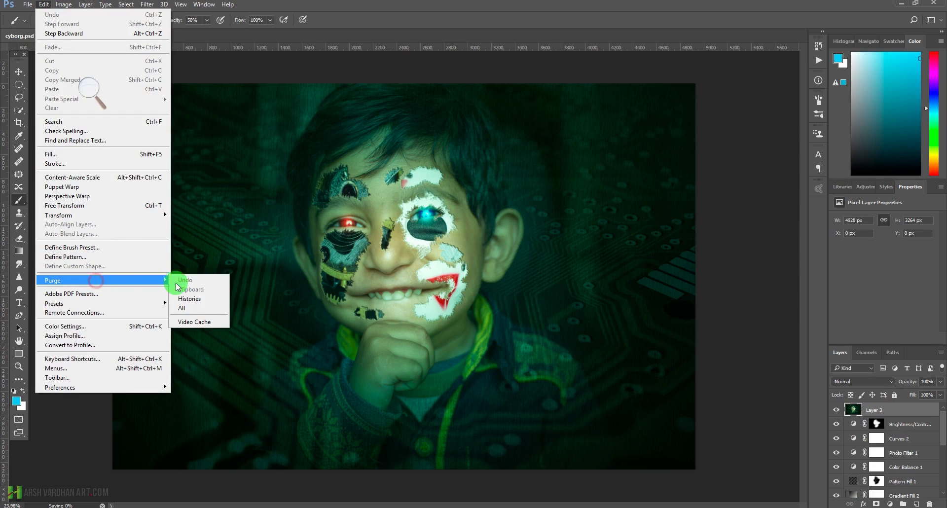
{"action": "left_click", "coordinate": [182, 309]}
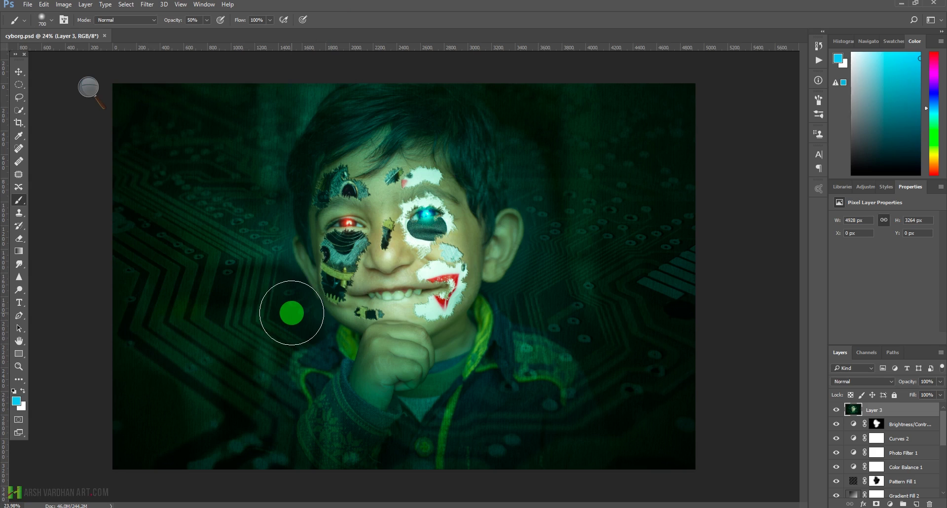
- Open the Nik Collection's Color Efex Pro 4 on the merged layer and choose the Cross Processing filter
{"action": "left_click", "coordinate": [147, 5]}
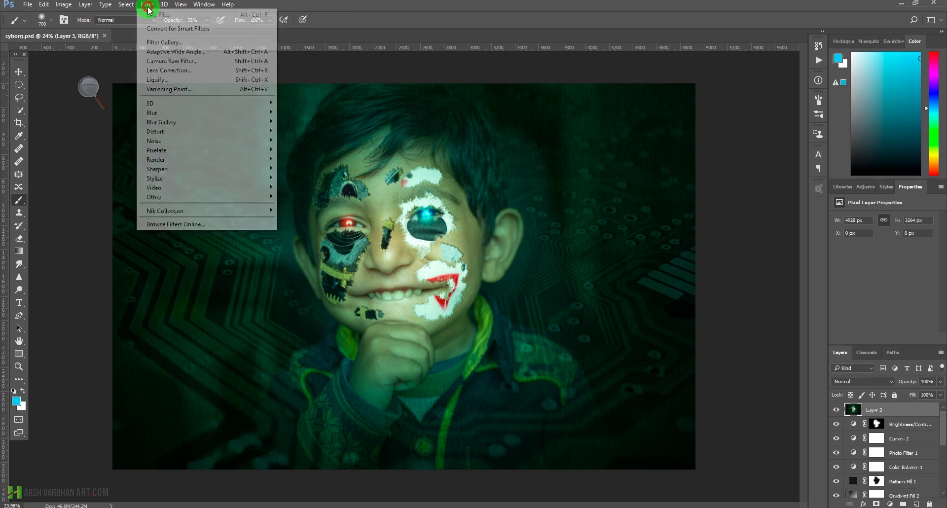
{"action": "mouse_move", "coordinate": [182, 214]}
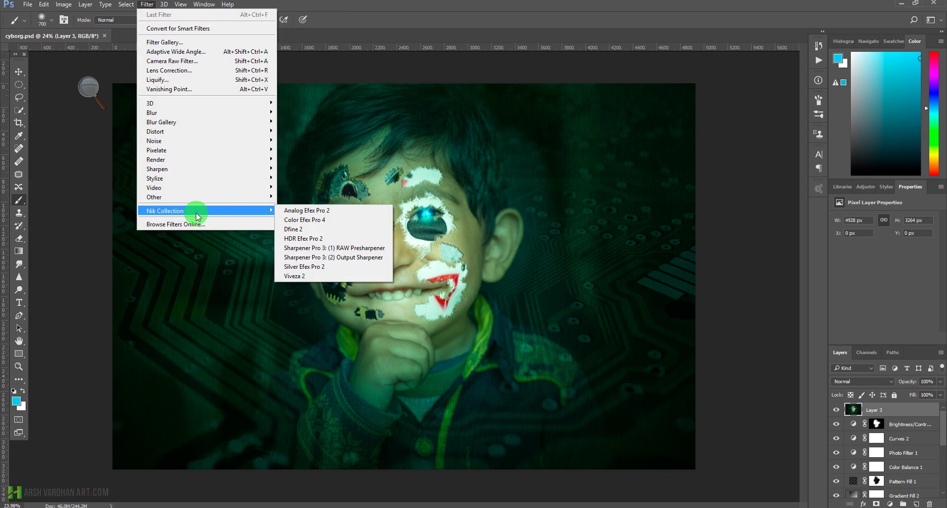
{"action": "left_click", "coordinate": [316, 223]}
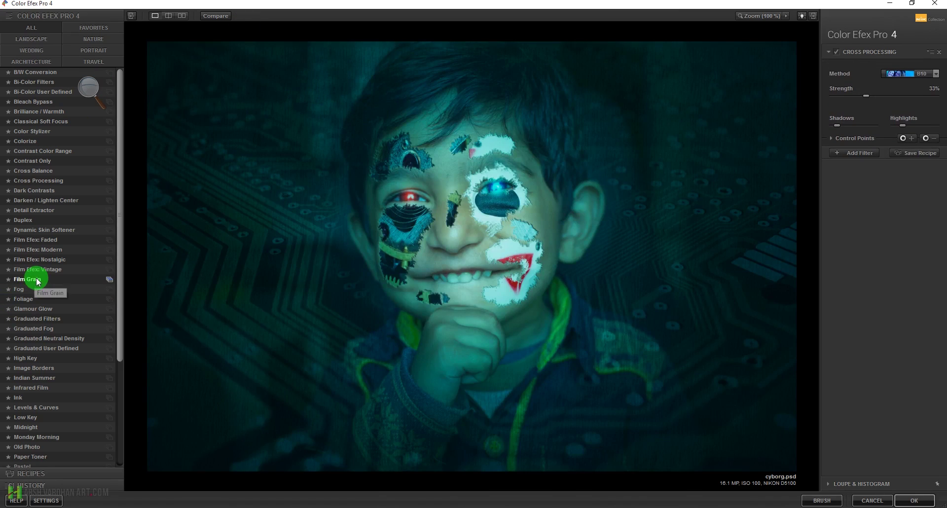
{"action": "left_click", "coordinate": [40, 186]}
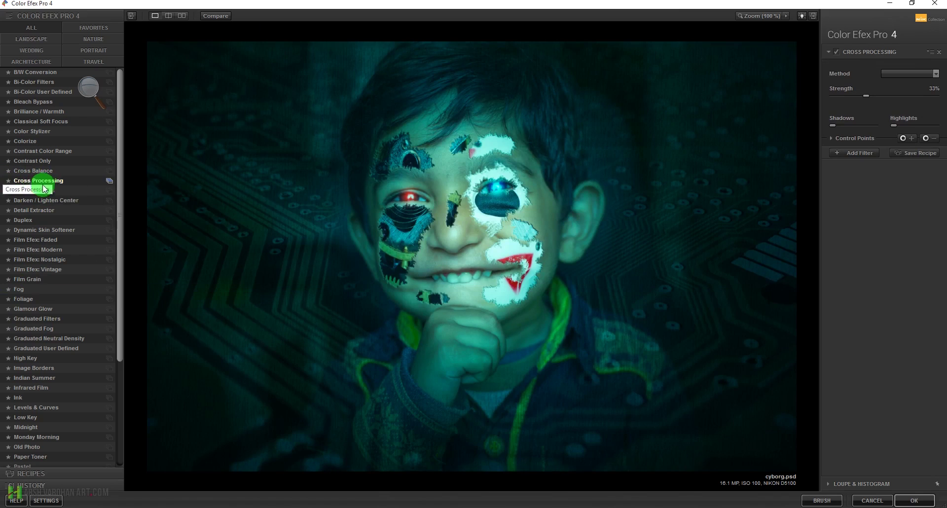
- Try the Cross Processing methods C04 and L03 on the portrait
{"action": "left_click", "coordinate": [930, 76]}
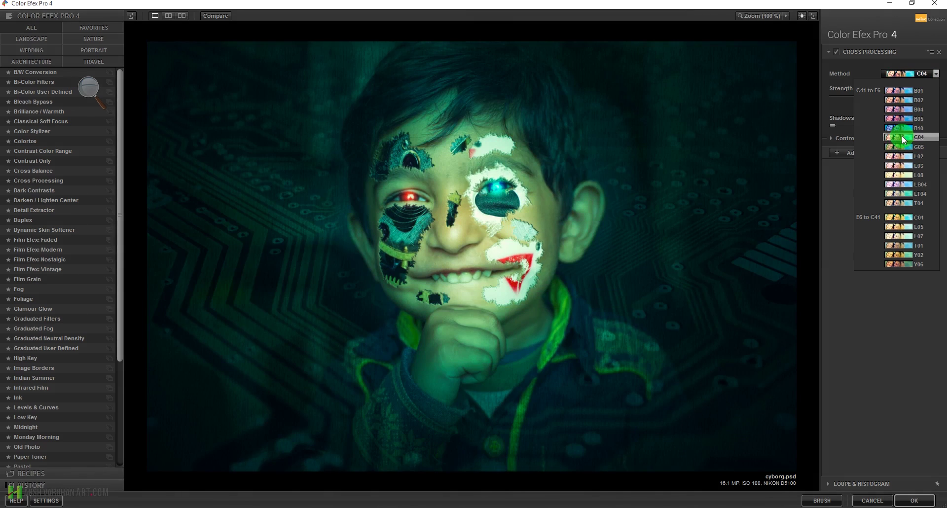
{"action": "left_click", "coordinate": [902, 137]}
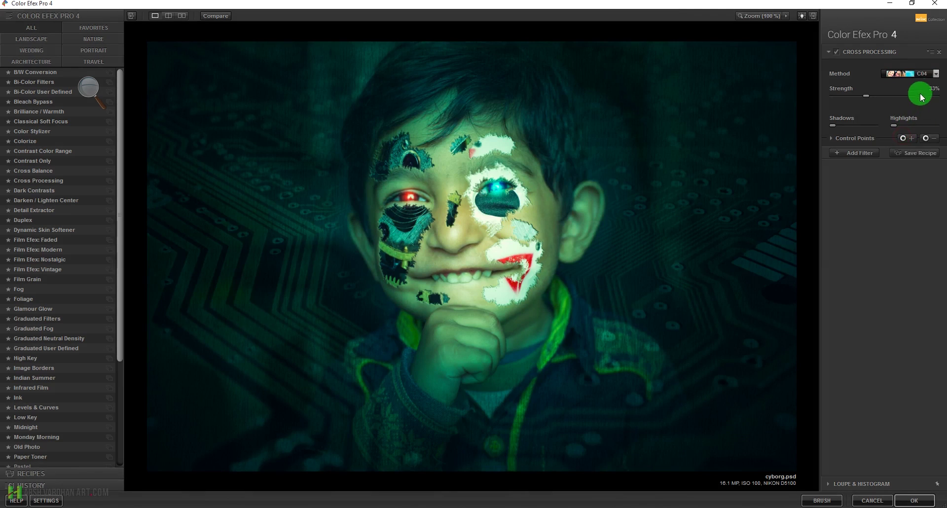
{"action": "left_click", "coordinate": [929, 74]}
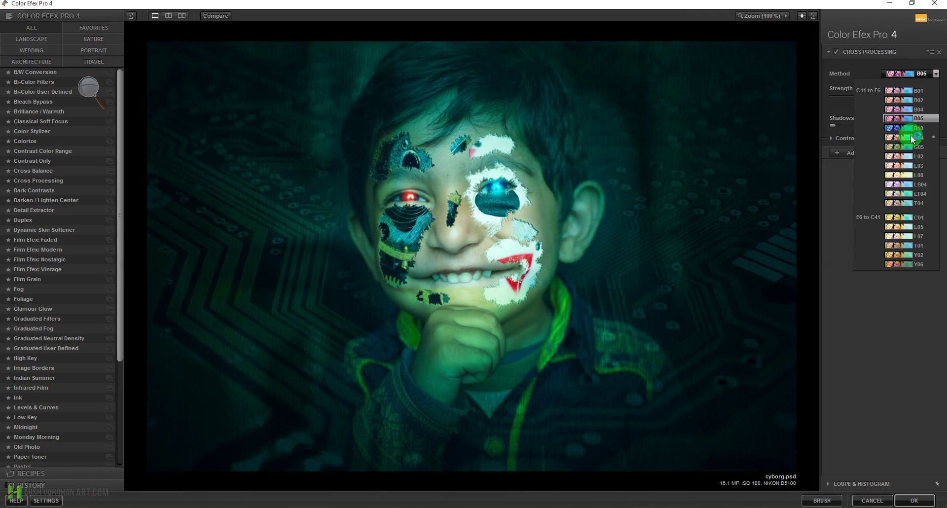
{"action": "left_click", "coordinate": [911, 164]}
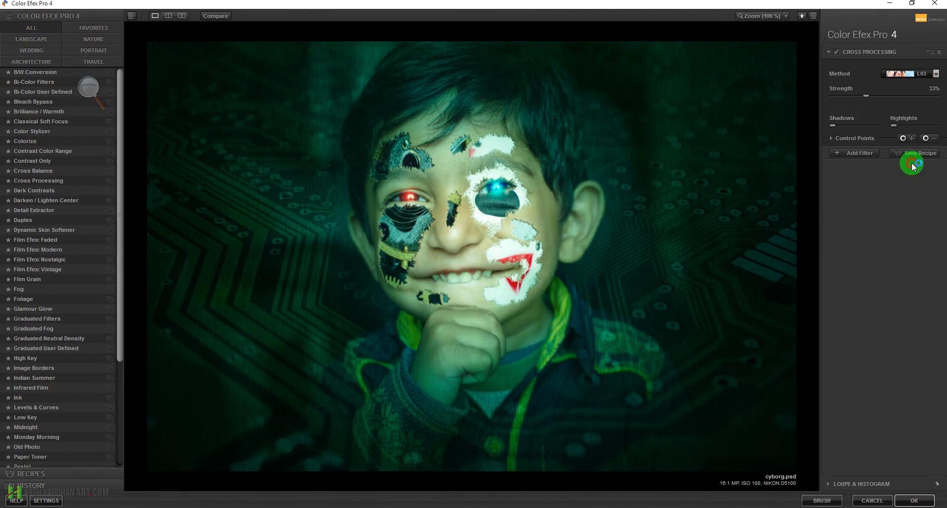
- Set the Cross Processing method to L05 and apply the filter to the image
{"action": "left_click", "coordinate": [936, 74]}
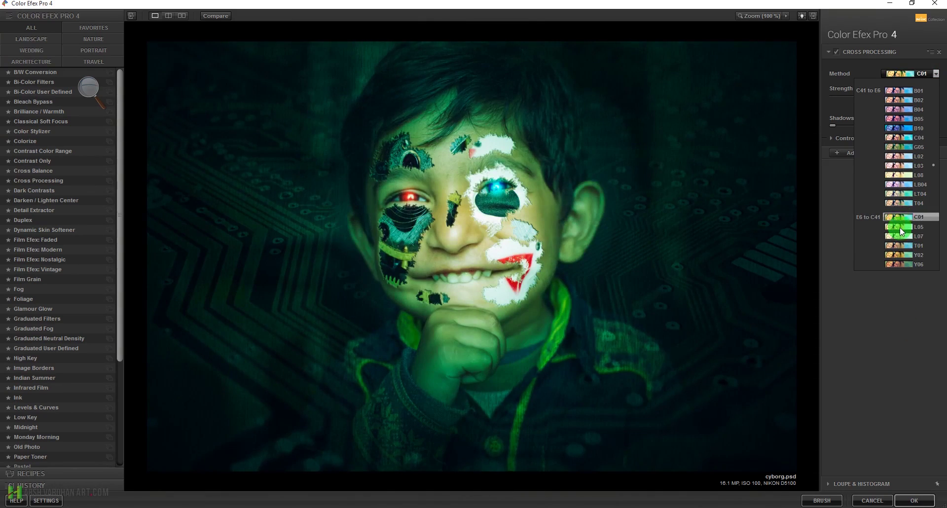
{"action": "left_click", "coordinate": [900, 228]}
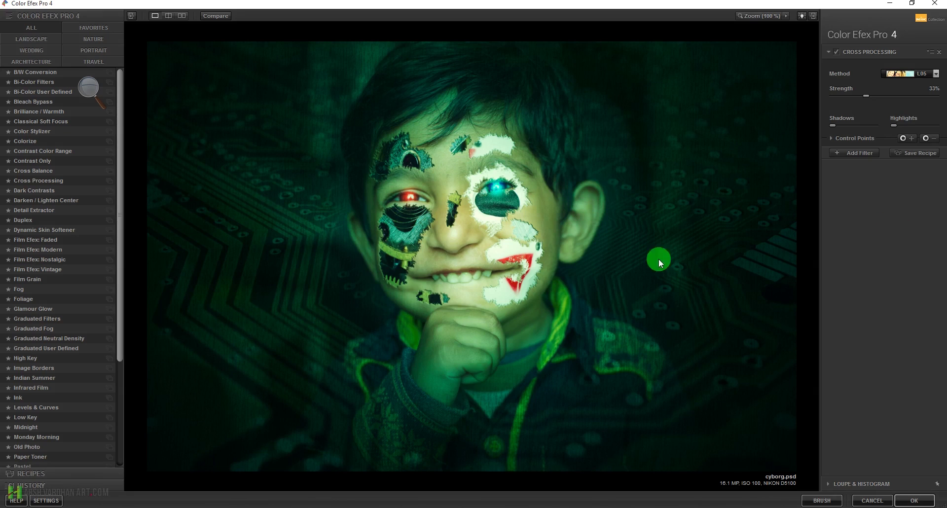
{"action": "left_click", "coordinate": [913, 500]}
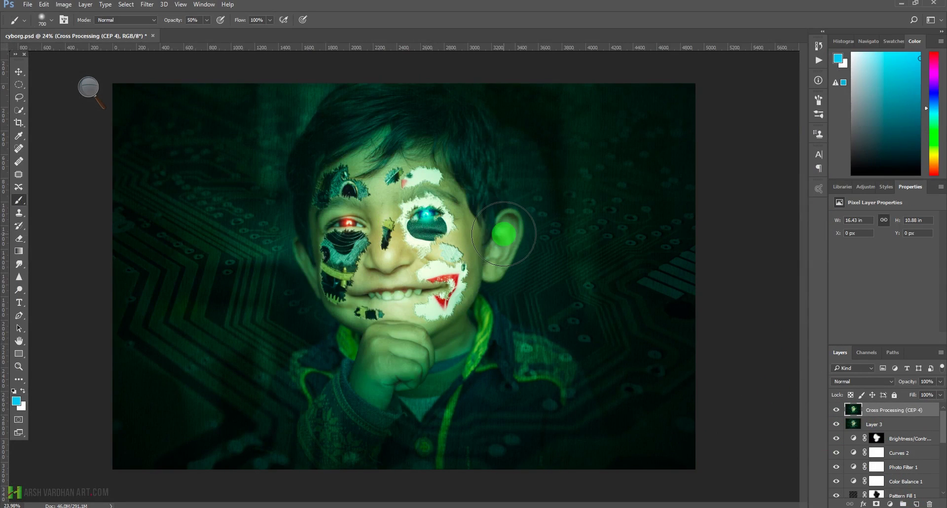
- Add a new empty layer above the Cross Processing layer and set its blend mode to Color Dodge
{"action": "left_click", "coordinate": [460, 241], "text": "ctrl"}
{"action": "left_click_drag", "start_coordinate": [459, 240], "coordinate": [472, 246]}
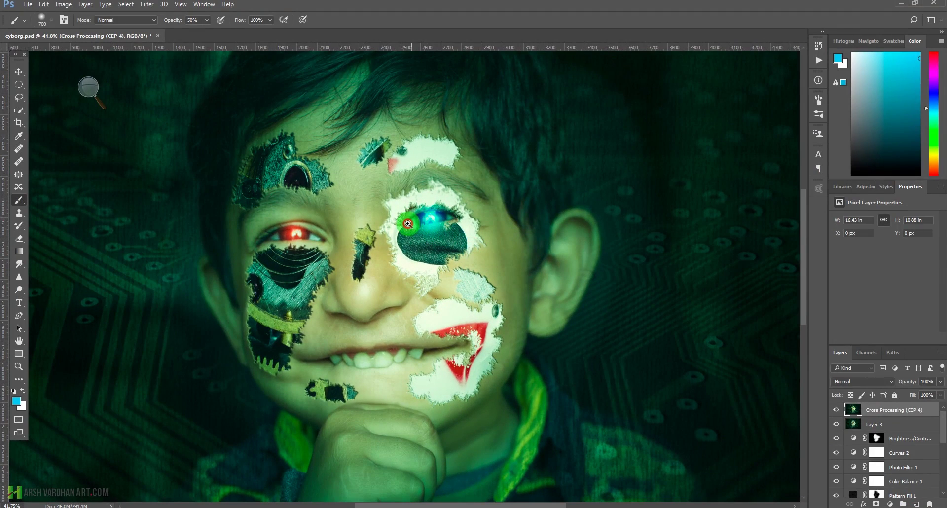
{"action": "left_click_drag", "start_coordinate": [438, 230], "coordinate": [415, 228]}
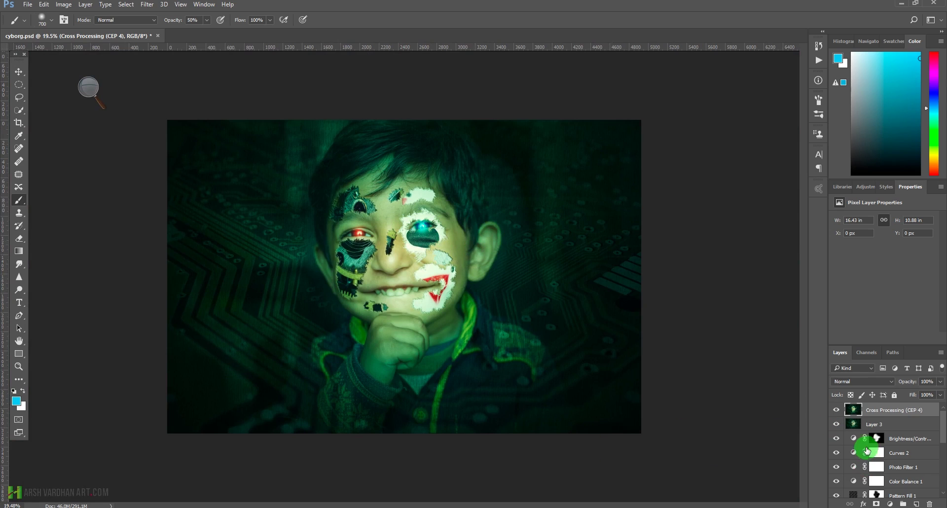
{"action": "left_click", "coordinate": [916, 504]}
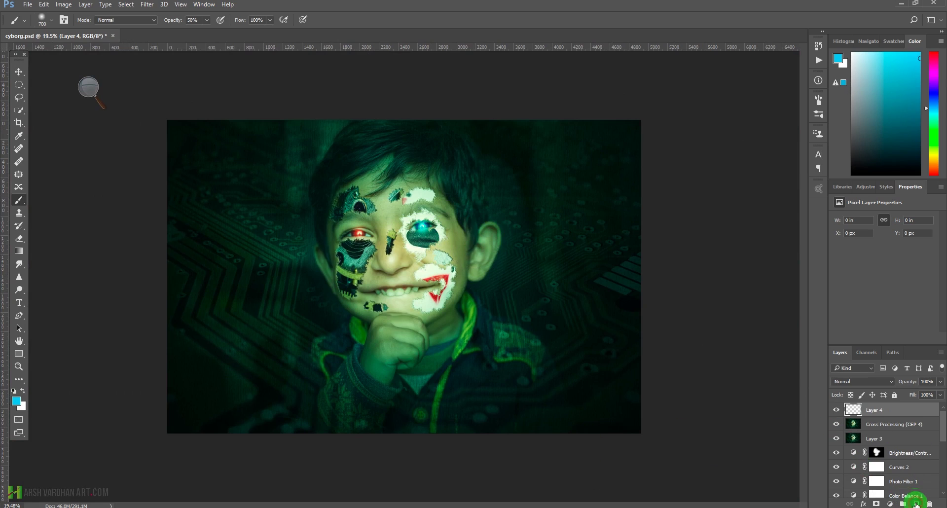
{"action": "left_click", "coordinate": [858, 381]}
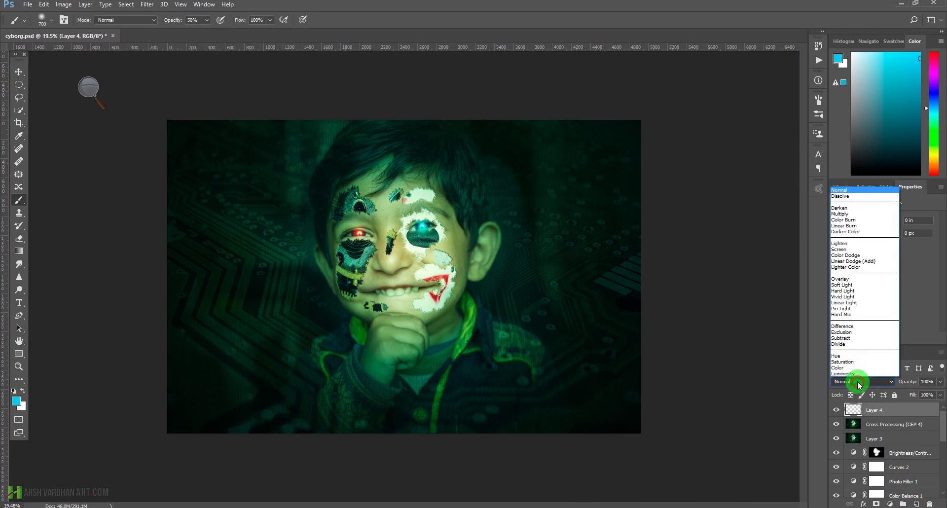
{"action": "left_click", "coordinate": [849, 255]}
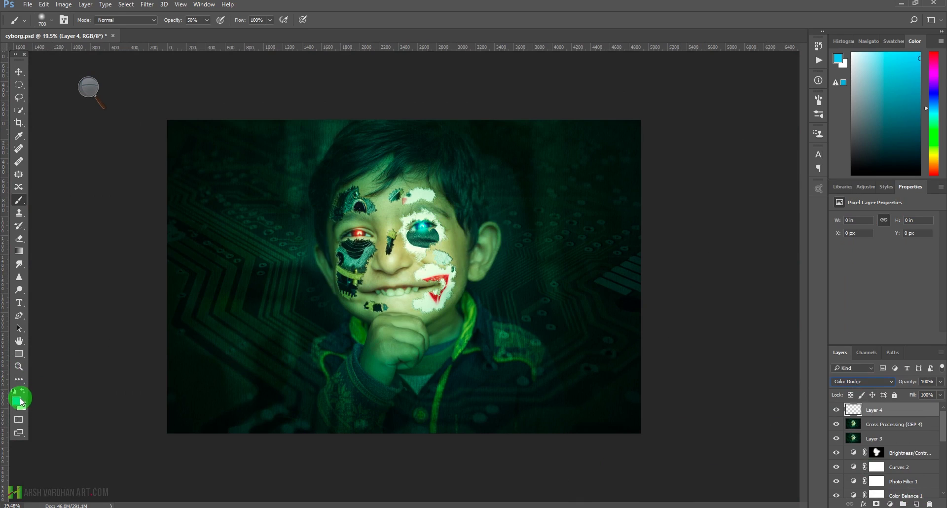
- Reduce the brush size to 150 to fit the blue glowing eye
{"action": "left_click", "coordinate": [426, 229]}
{"action": "left_click_drag", "start_coordinate": [426, 228], "coordinate": [423, 223]}
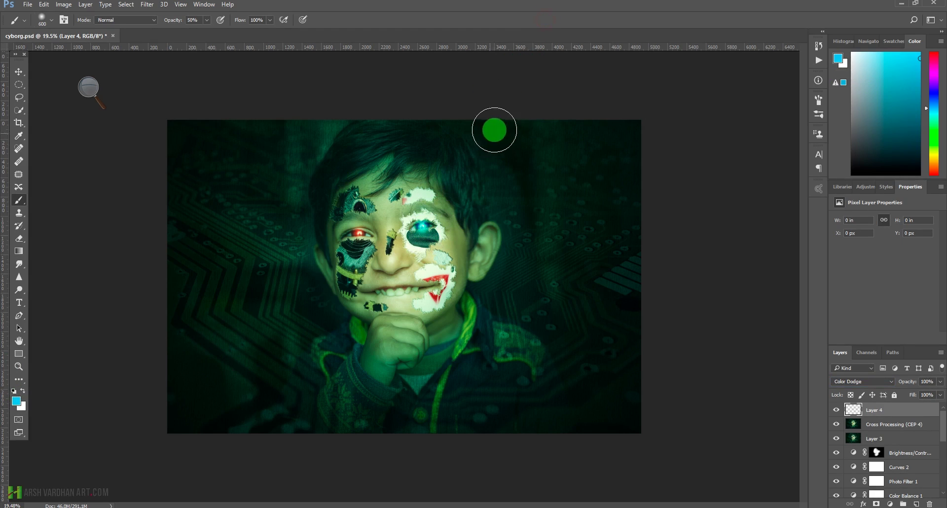
{"action": "key", "text": "bracketleft"}
{"action": "key", "text": "bracketleft"}
{"action": "key", "text": "bracketleft"}
{"action": "key", "text": "bracketleft"}
{"action": "key", "text": "bracketleft"}
{"action": "key", "text": "bracketleft"}
{"action": "key", "text": "bracketleft"}
{"action": "key", "text": "bracketleft"}
{"action": "left_click", "coordinate": [422, 225]}
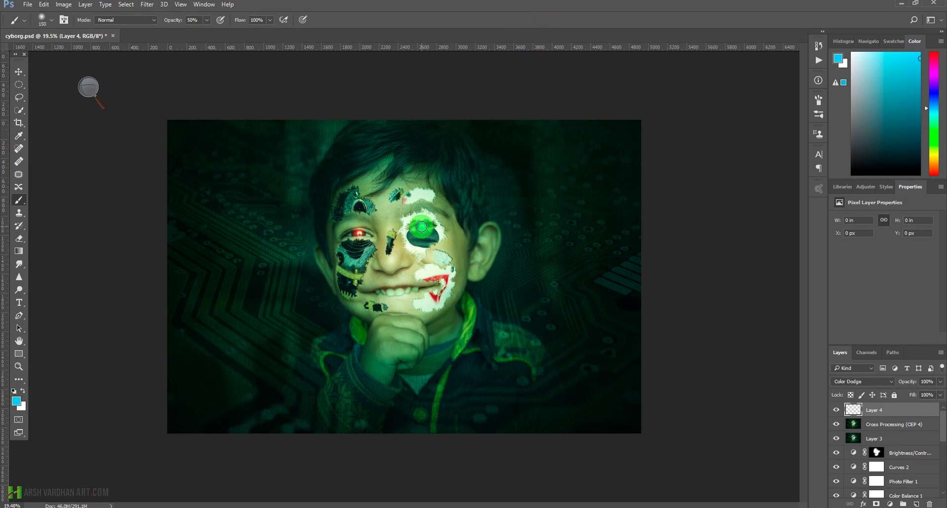
- Change the foreground color to a pinkish red and dab it over the blue glowing eye on Layer 4
{"action": "left_click", "coordinate": [933, 57]}
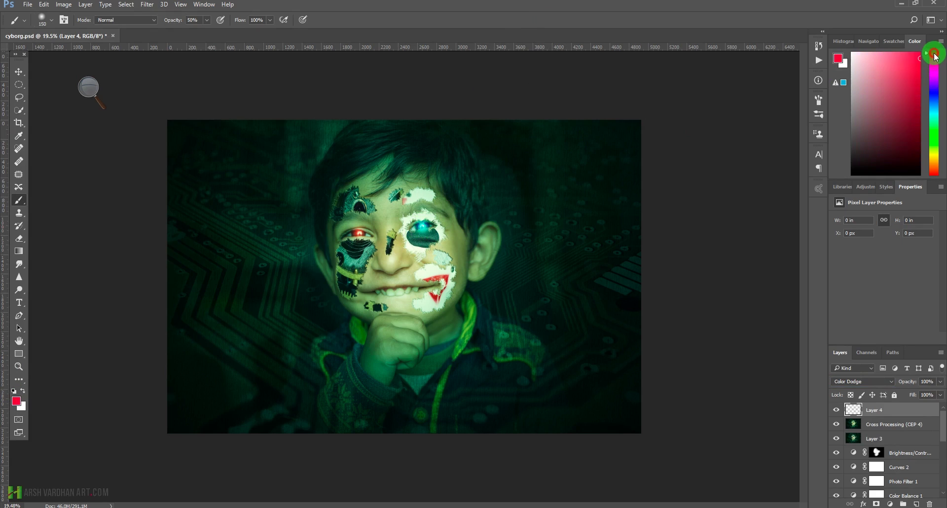
{"action": "left_click", "coordinate": [422, 226]}
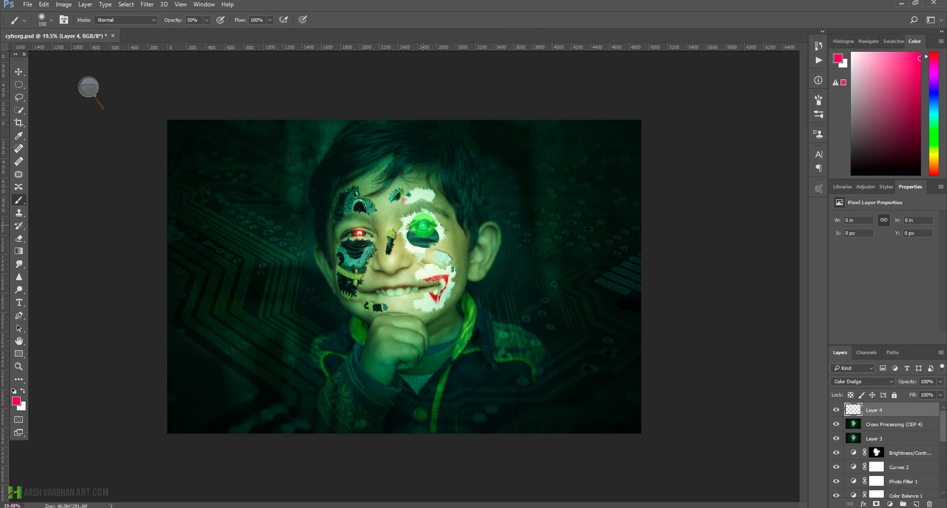
{"action": "left_click", "coordinate": [422, 227]}
- Switch Layer 4's blend mode to Color and paint more pinkish red over the blue glowing eye
{"action": "left_click", "coordinate": [862, 384]}
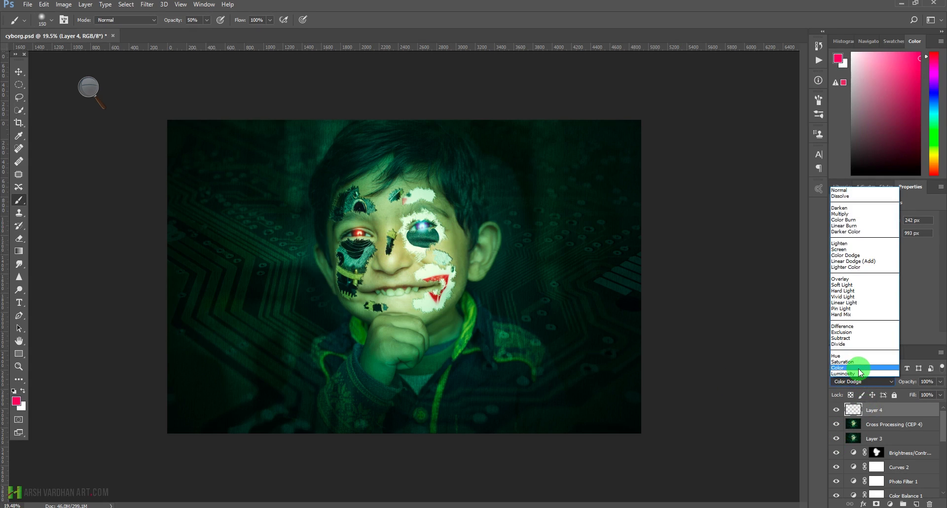
{"action": "left_click", "coordinate": [858, 369]}
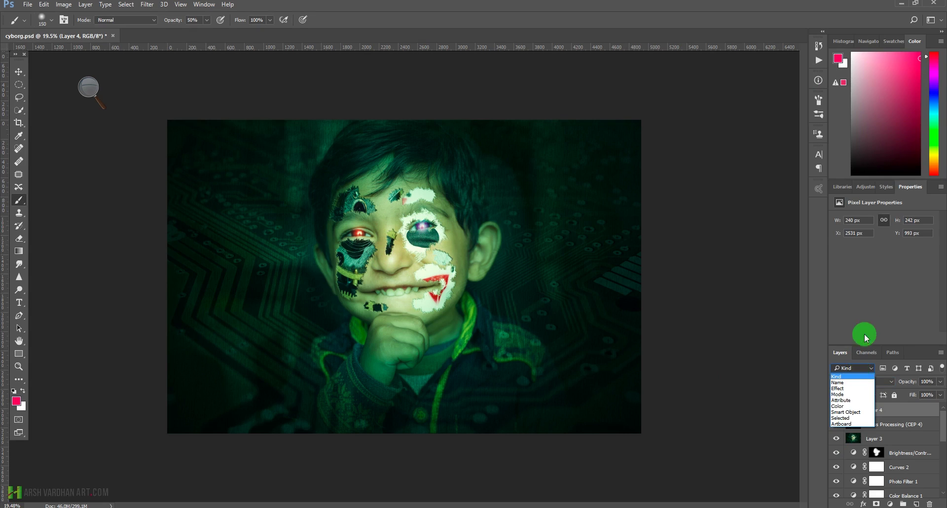
{"action": "left_click", "coordinate": [423, 226]}
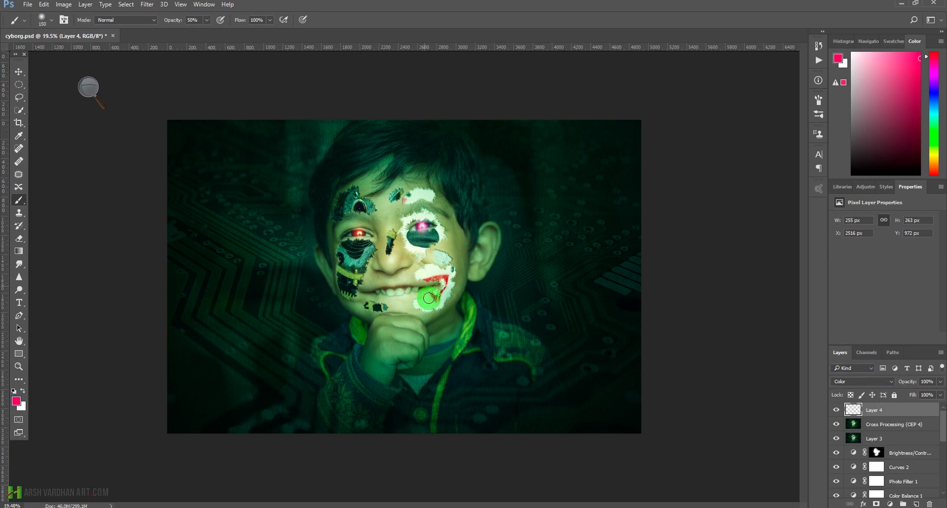
- Shift the foreground color to a purer red and dab it over the pink glowing eye on Layer 4
{"action": "left_click", "coordinate": [414, 227], "text": "ctrl"}
{"action": "left_click", "coordinate": [414, 226], "text": "ctrl"}
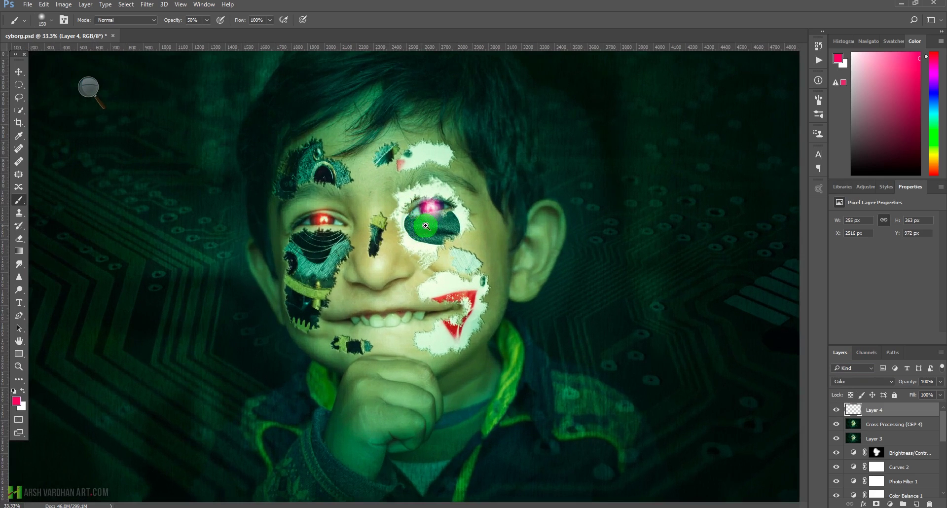
{"action": "left_click_drag", "start_coordinate": [929, 58], "coordinate": [931, 51]}
{"action": "left_click", "coordinate": [918, 52]}
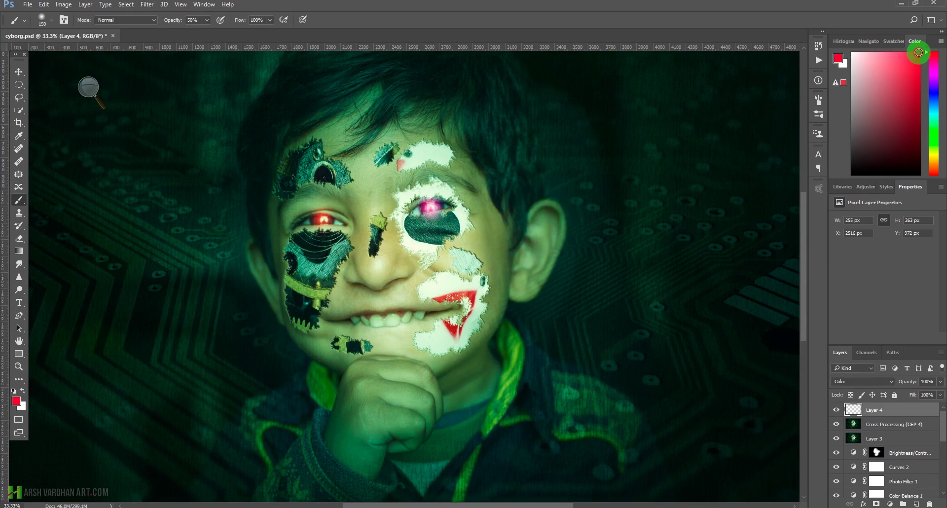
{"action": "left_click", "coordinate": [431, 207]}
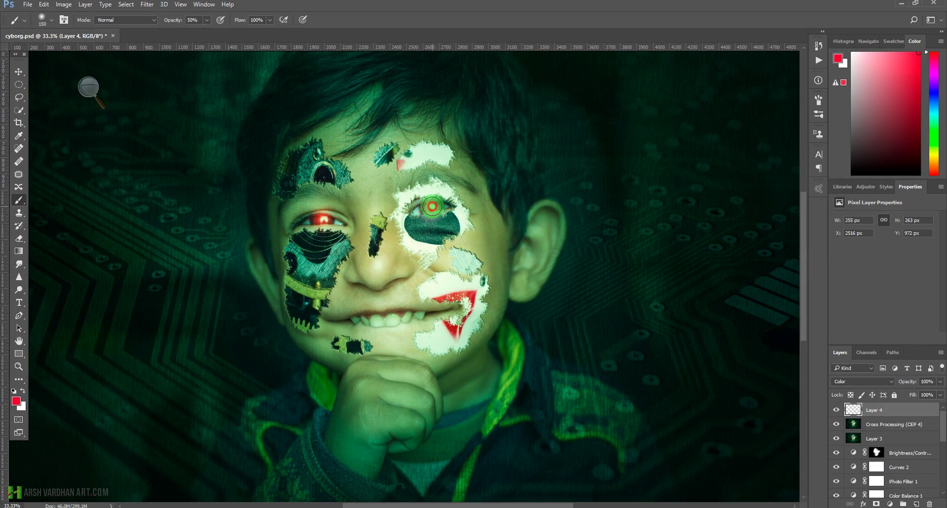
- Review the whole portrait with its recolored eyes in full-screen mode with the interface hidden
{"action": "left_click_drag", "start_coordinate": [454, 205], "coordinate": [430, 269]}
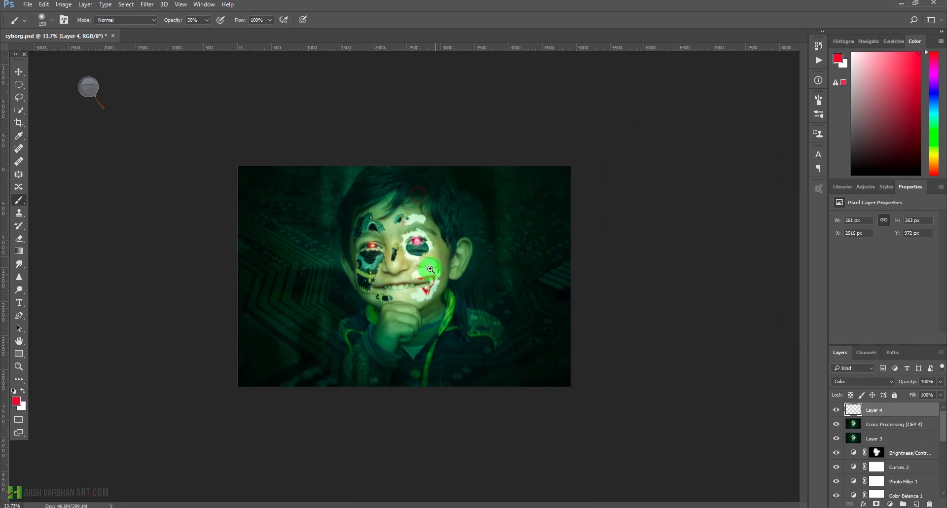
{"action": "left_click_drag", "start_coordinate": [405, 307], "coordinate": [440, 308]}
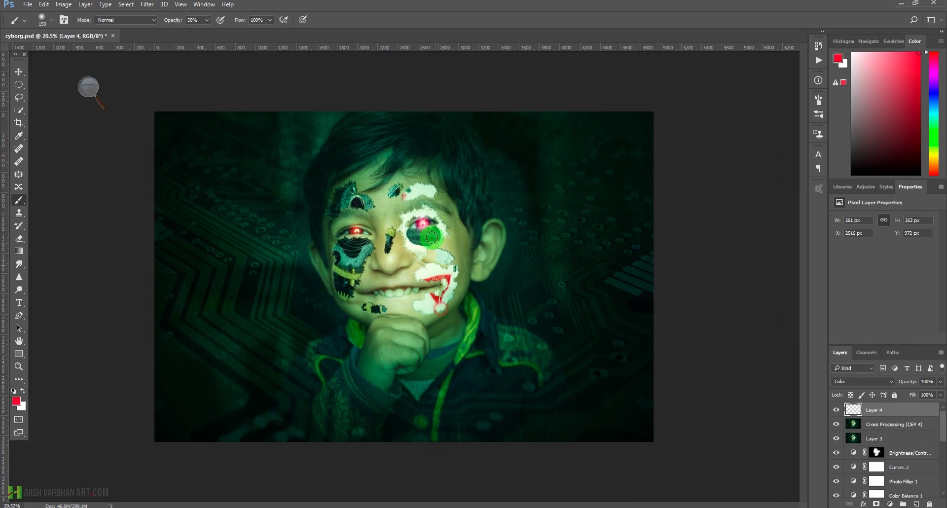
{"action": "left_click_drag", "start_coordinate": [506, 240], "coordinate": [480, 249]}
{"action": "left_click_drag", "start_coordinate": [444, 317], "coordinate": [460, 321]}
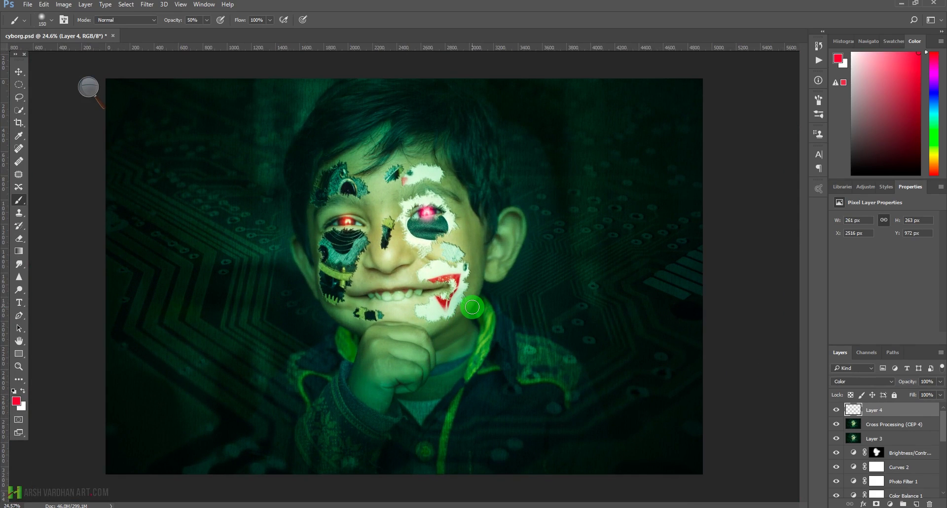
{"action": "key", "text": "f"}
{"action": "key", "text": "f"}
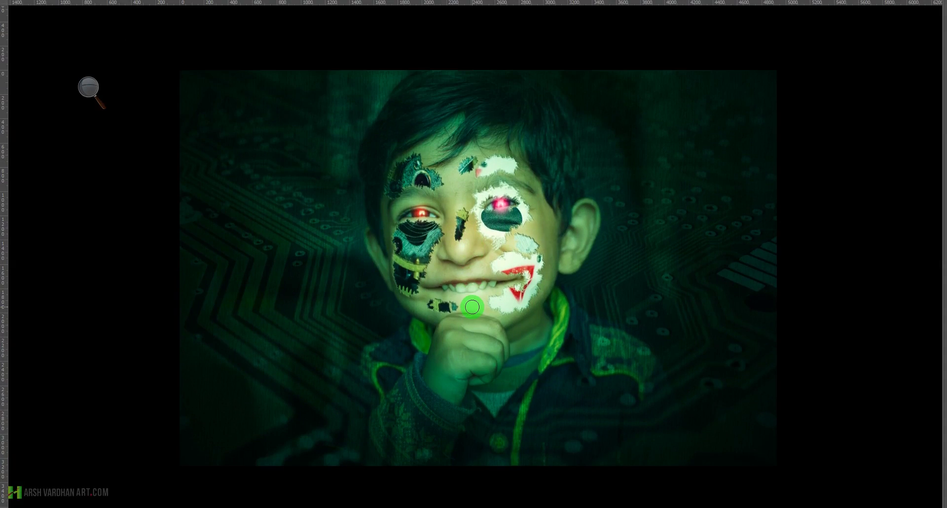
{"action": "left_click", "coordinate": [472, 307]}
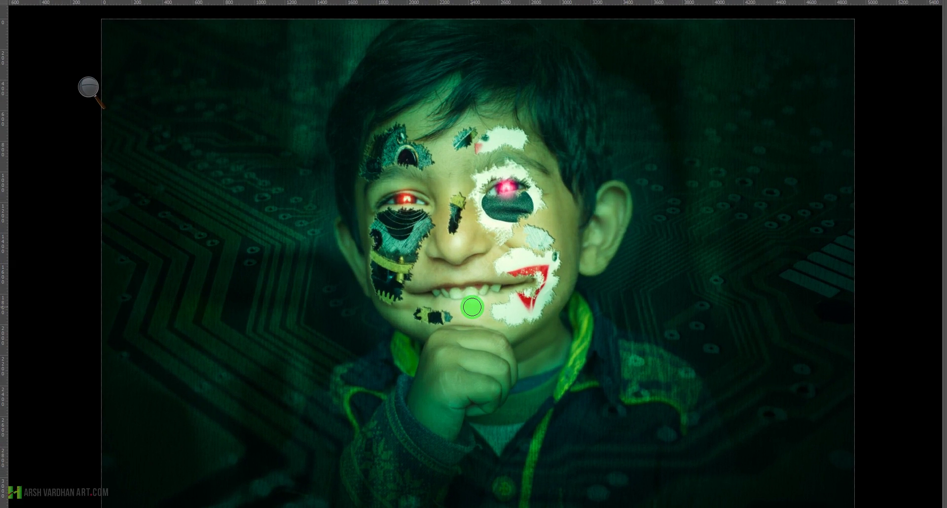
- Compare the edit with the original photo by showing only Layer 0, and restore all layers in the full-screen view
{"action": "mouse_move", "coordinate": [945, 264]}
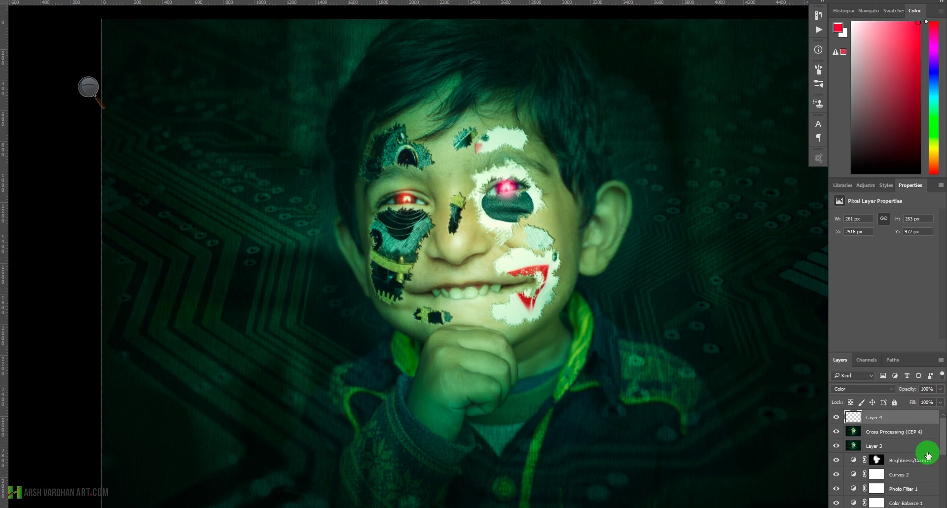
{"action": "scroll", "coordinate": [927, 452], "scroll_direction": "down", "scroll_amount": 8}
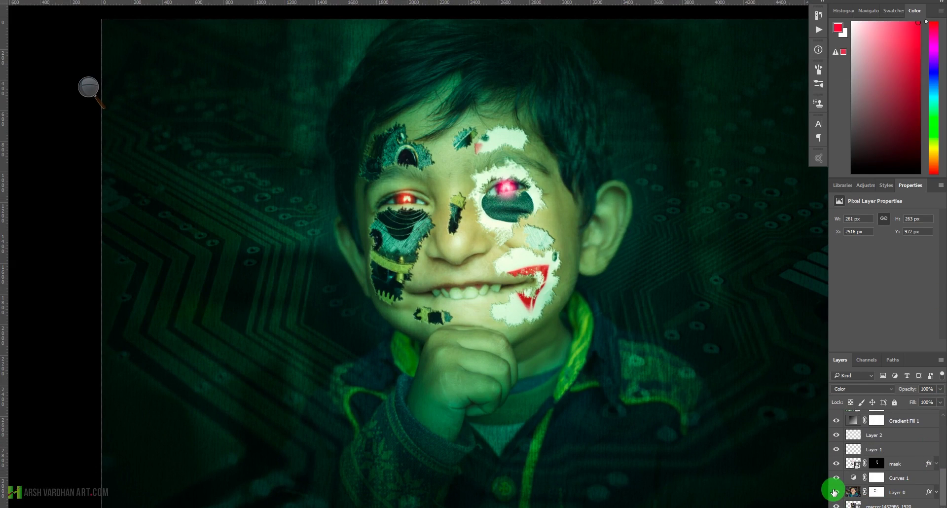
{"action": "left_click", "coordinate": [836, 492], "text": "alt"}
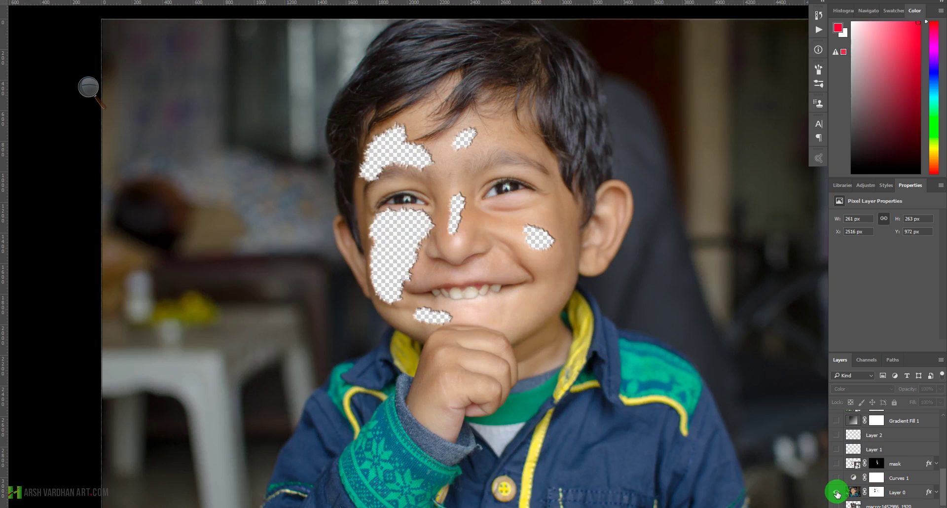
{"action": "left_click", "coordinate": [836, 492], "text": "alt"}
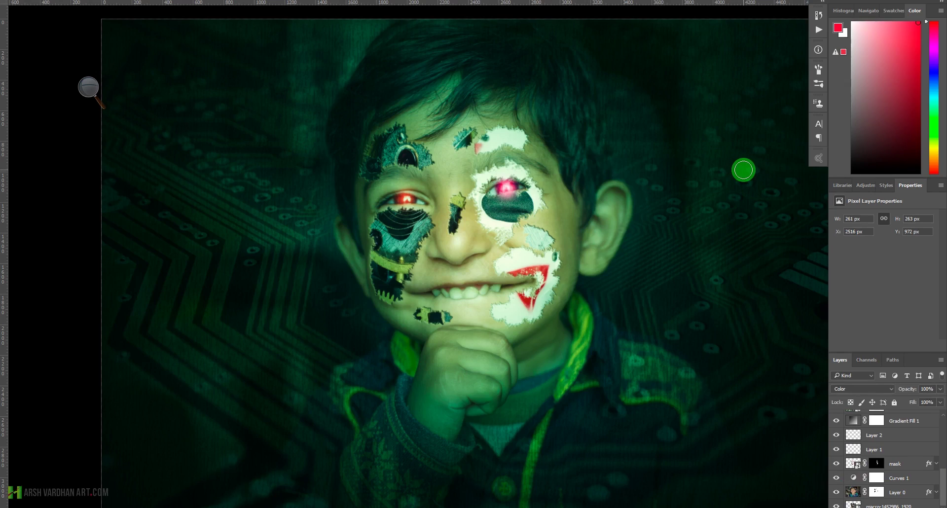
{"action": "key", "text": "Tab"}
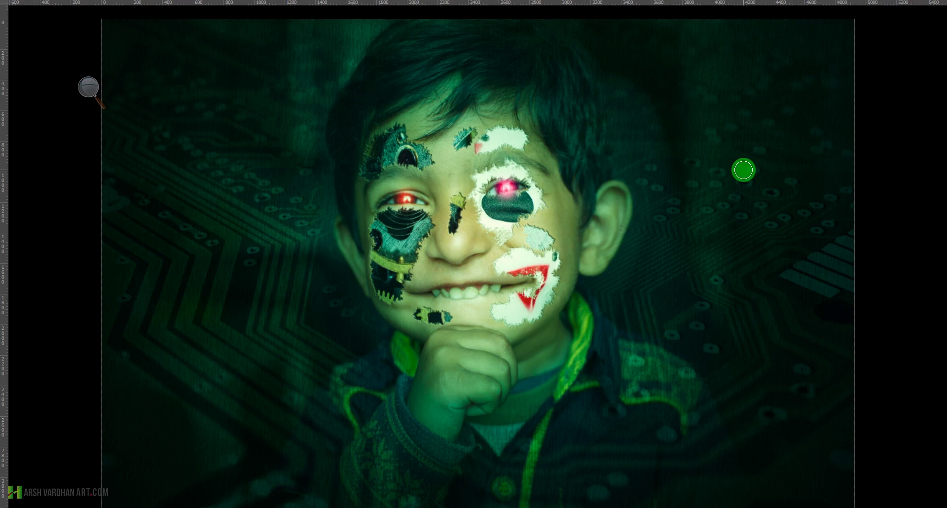